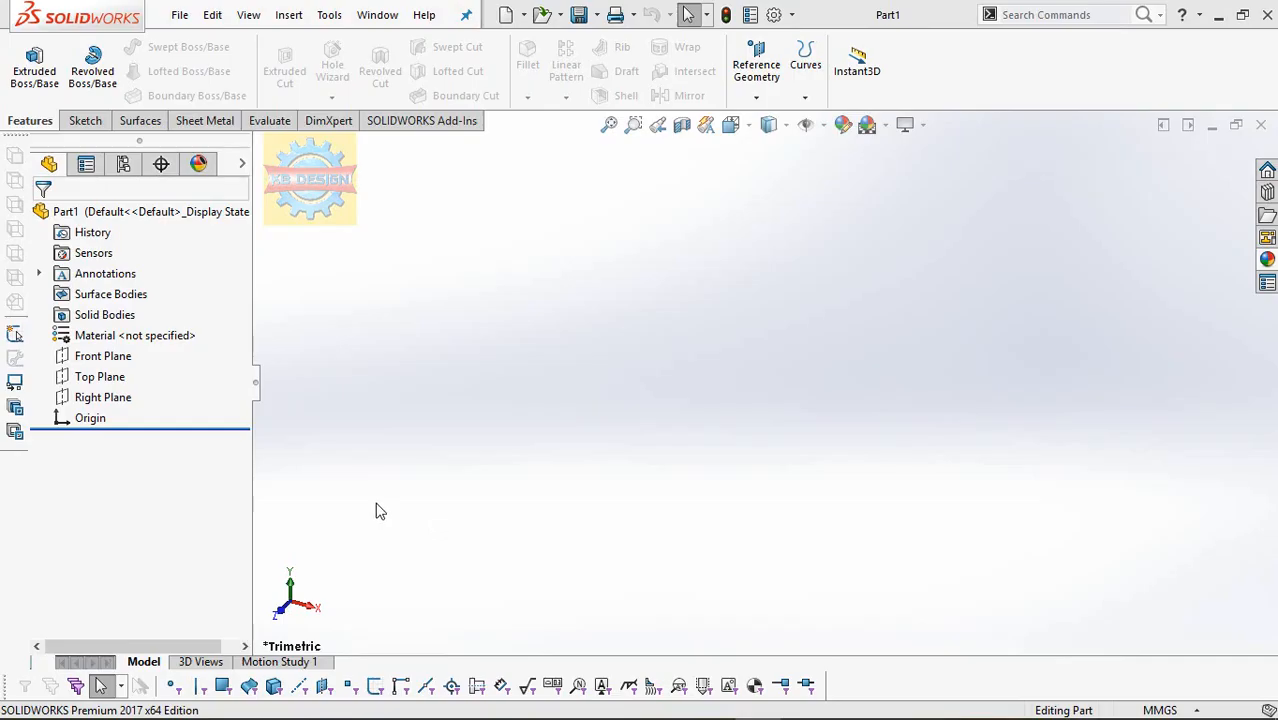
Sketch a center rectangle on the Top Plane, centred on the origin and about 63 mm high
click(120, 377)
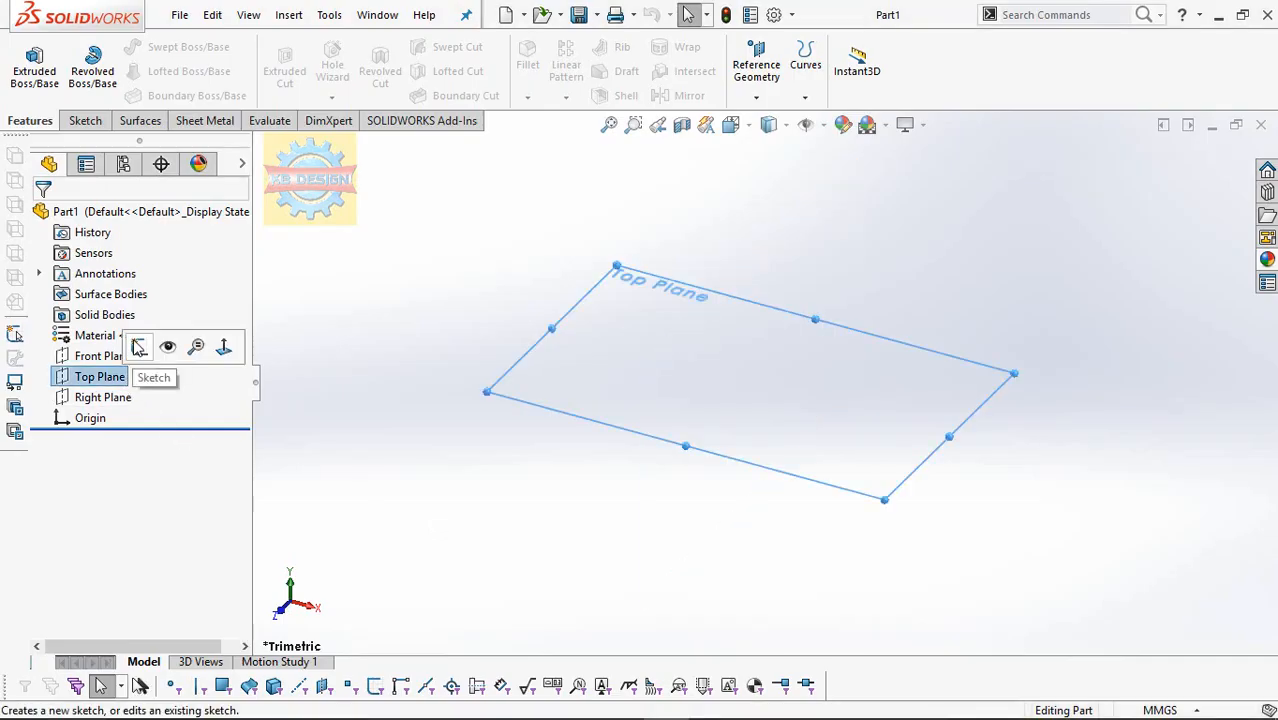
click(152, 346)
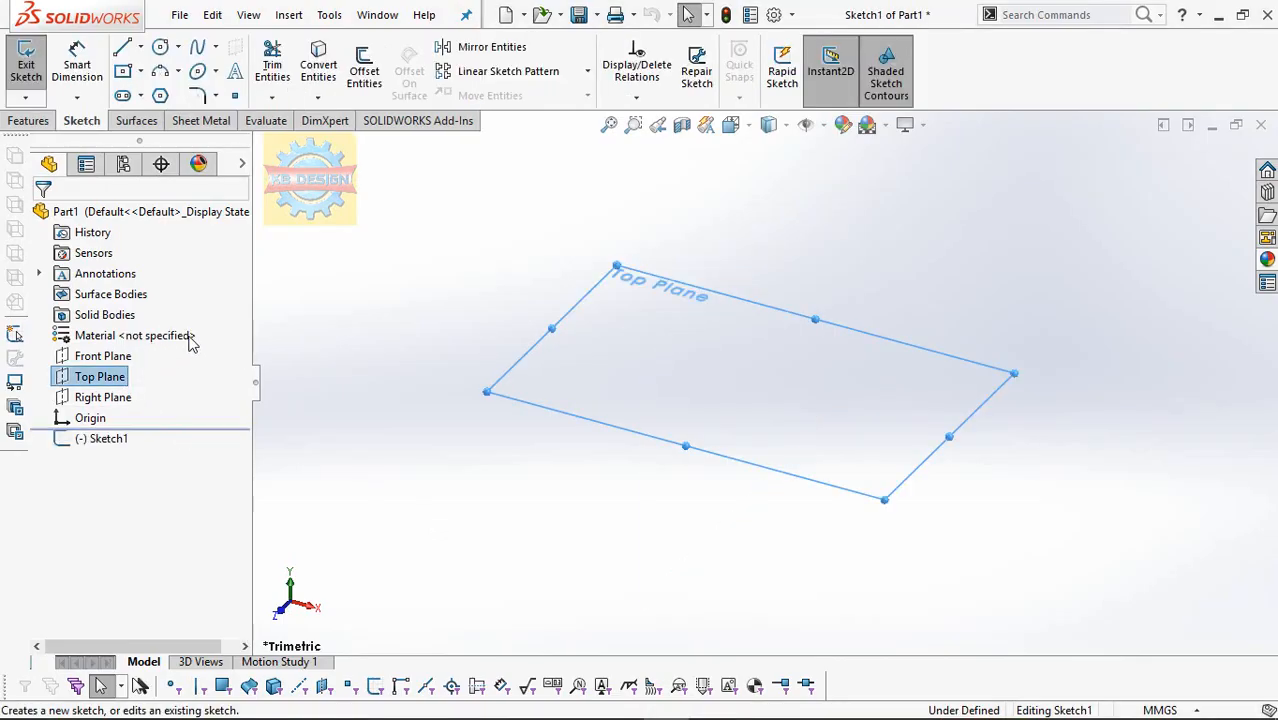
click(124, 71)
click(752, 383)
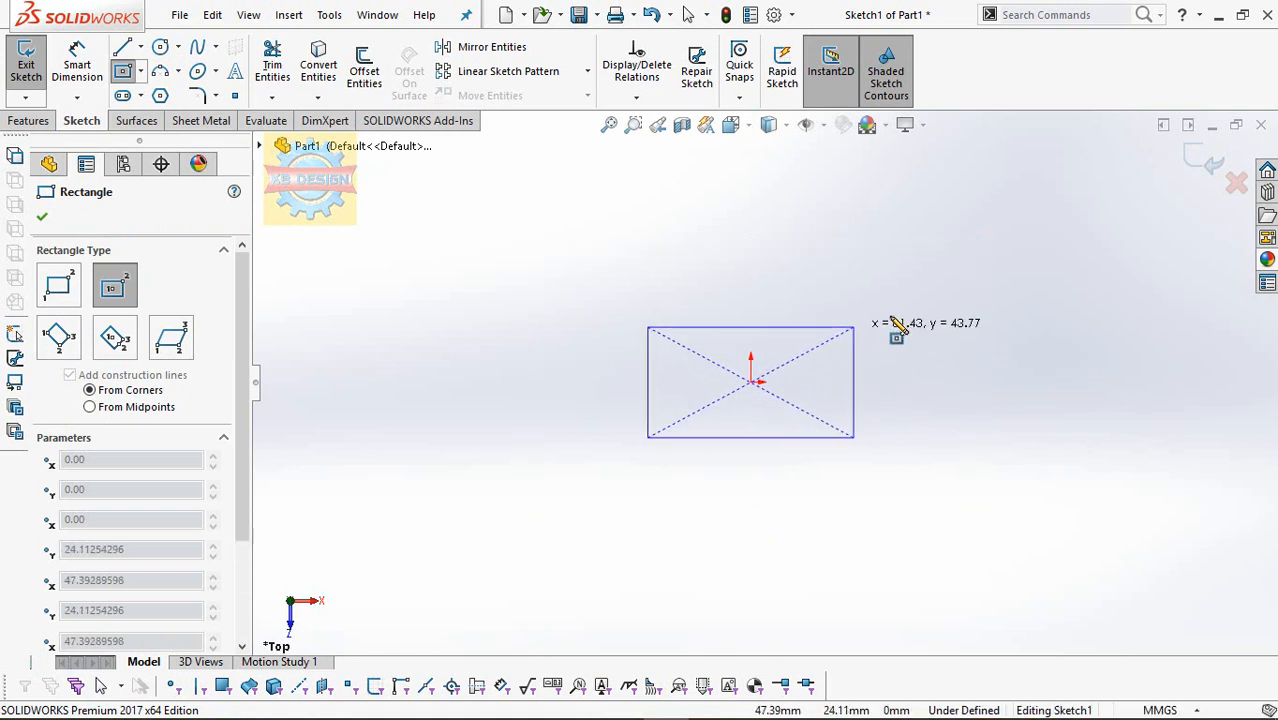
click(947, 302)
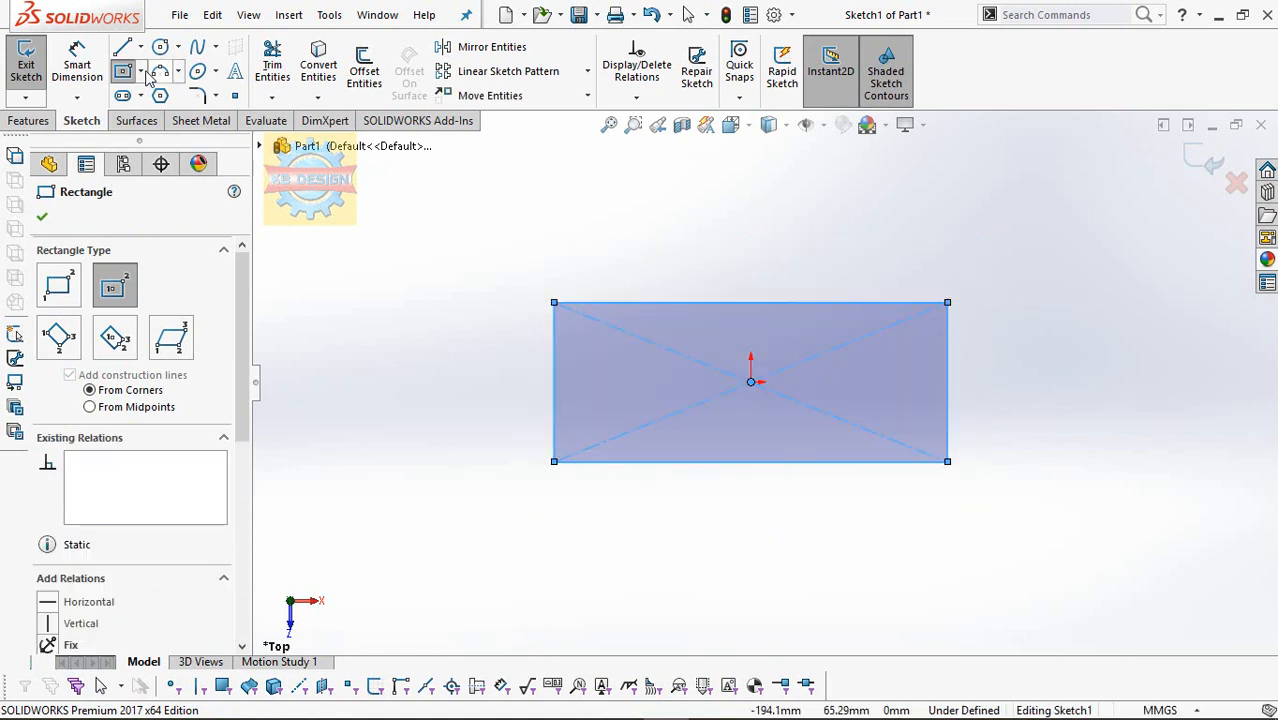
Dimension the rectangle's vertical side to 105 mm
click(77, 66)
click(558, 370)
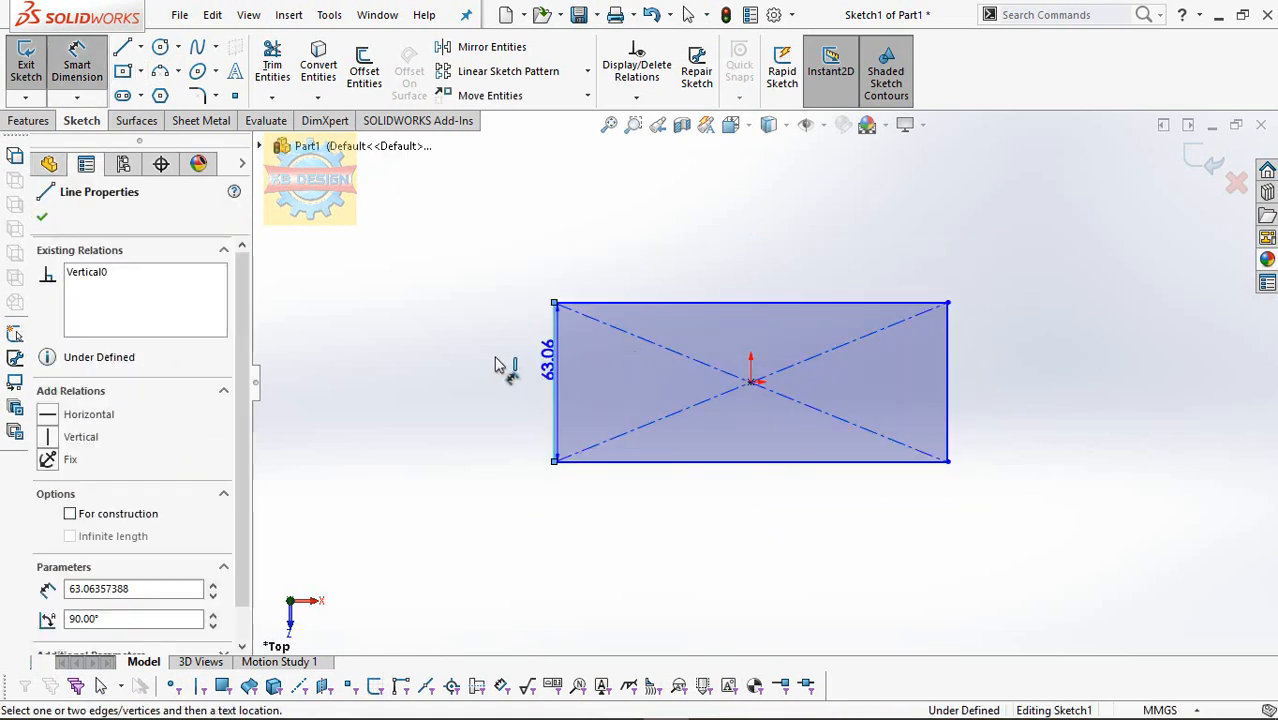
click(493, 354)
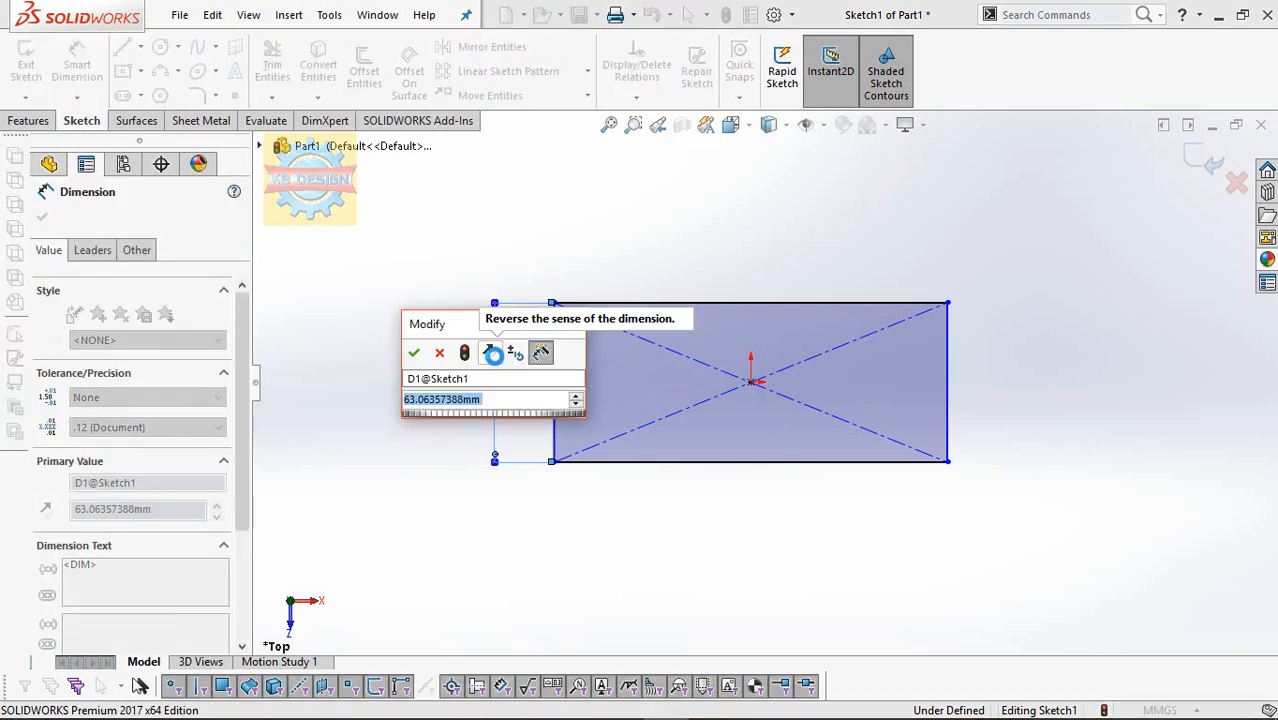
text(105)
key(Return)
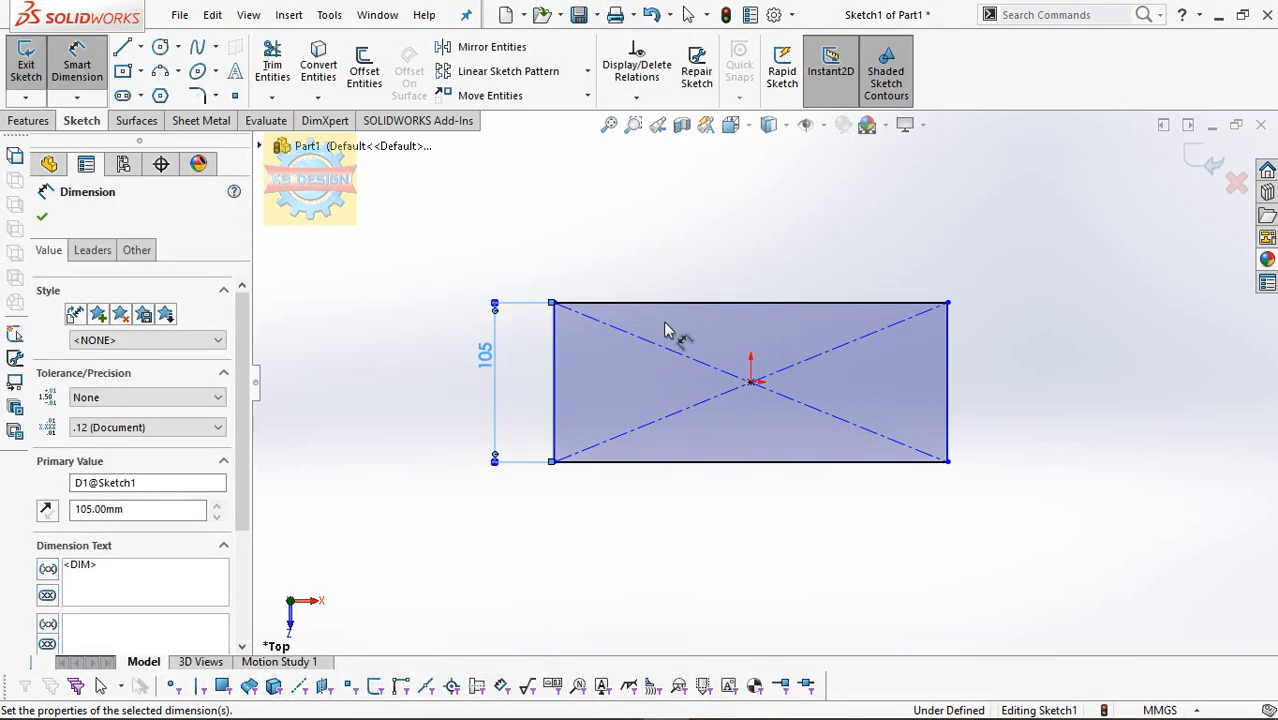
Dimension the rectangle's upper horizontal side to 285 mm
click(700, 303)
click(714, 263)
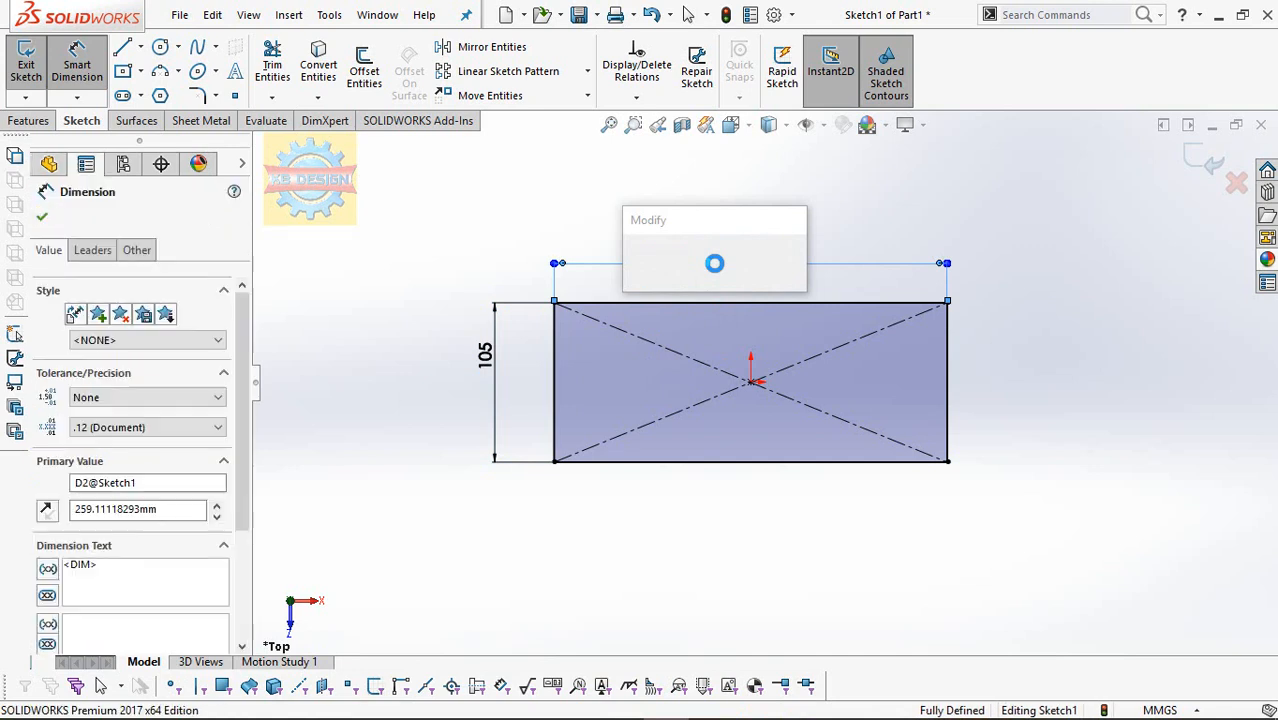
text(185)
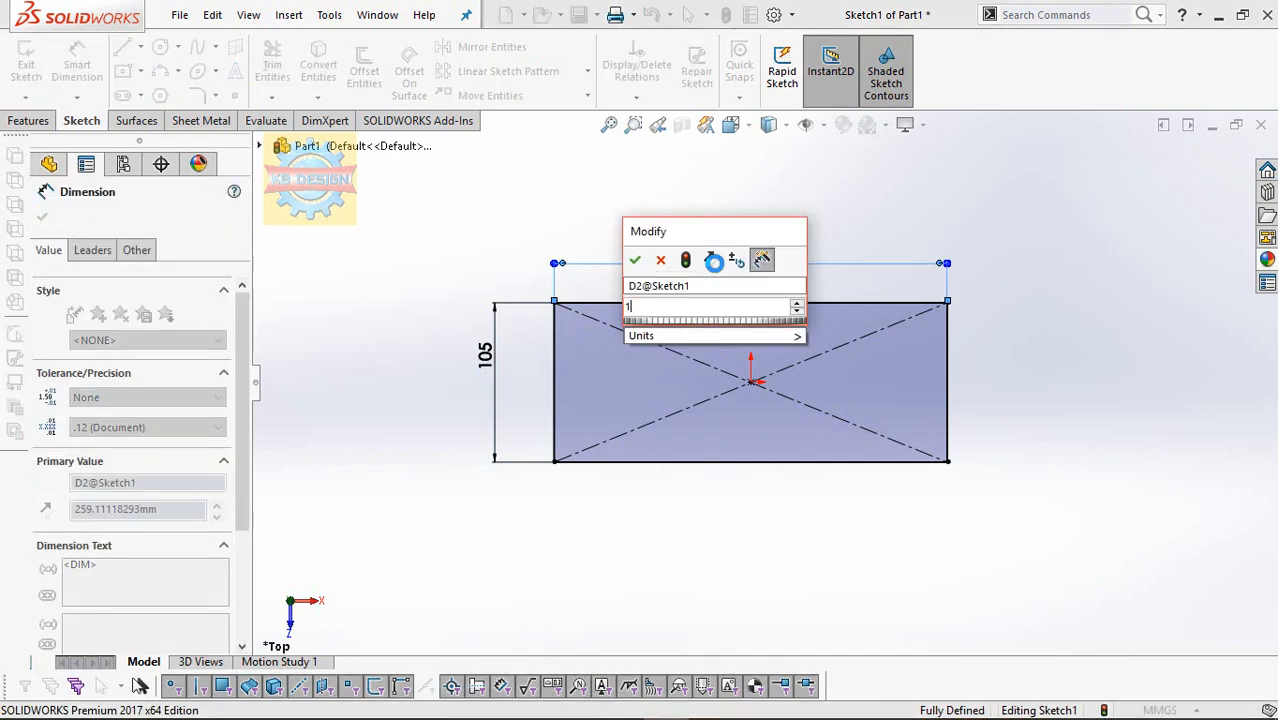
key(BackSpace)
text(285)
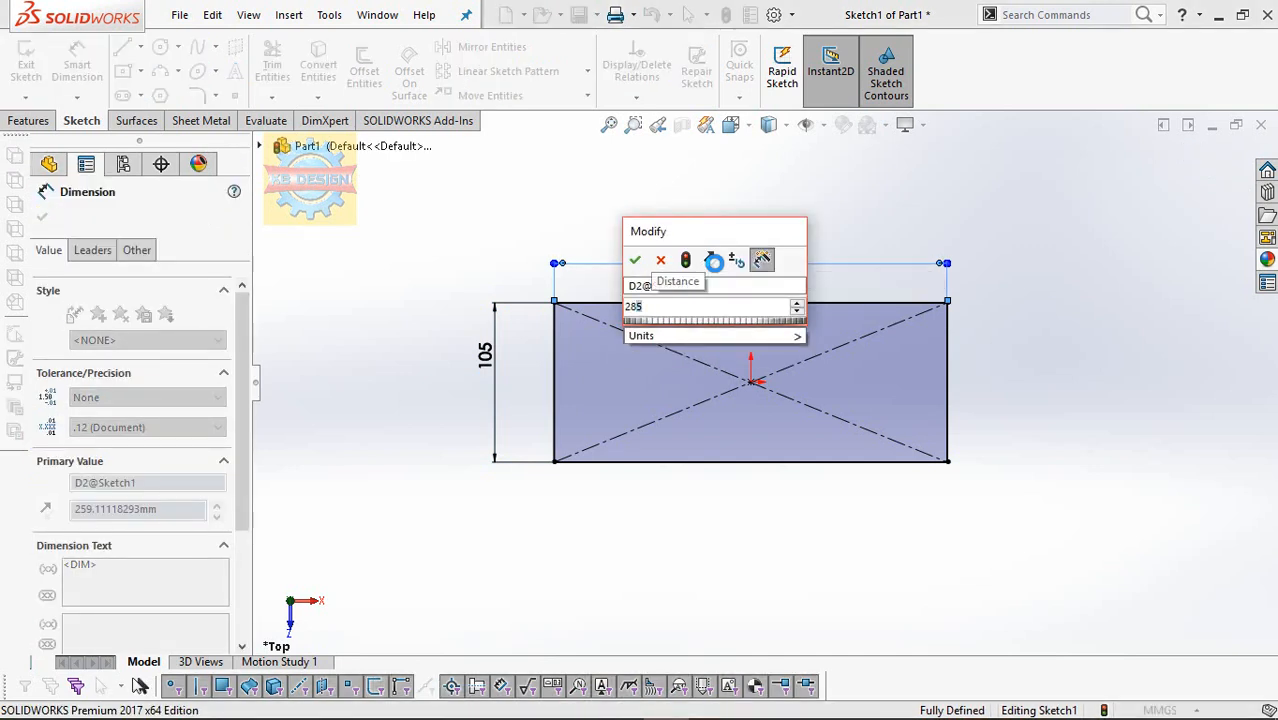
key(Return)
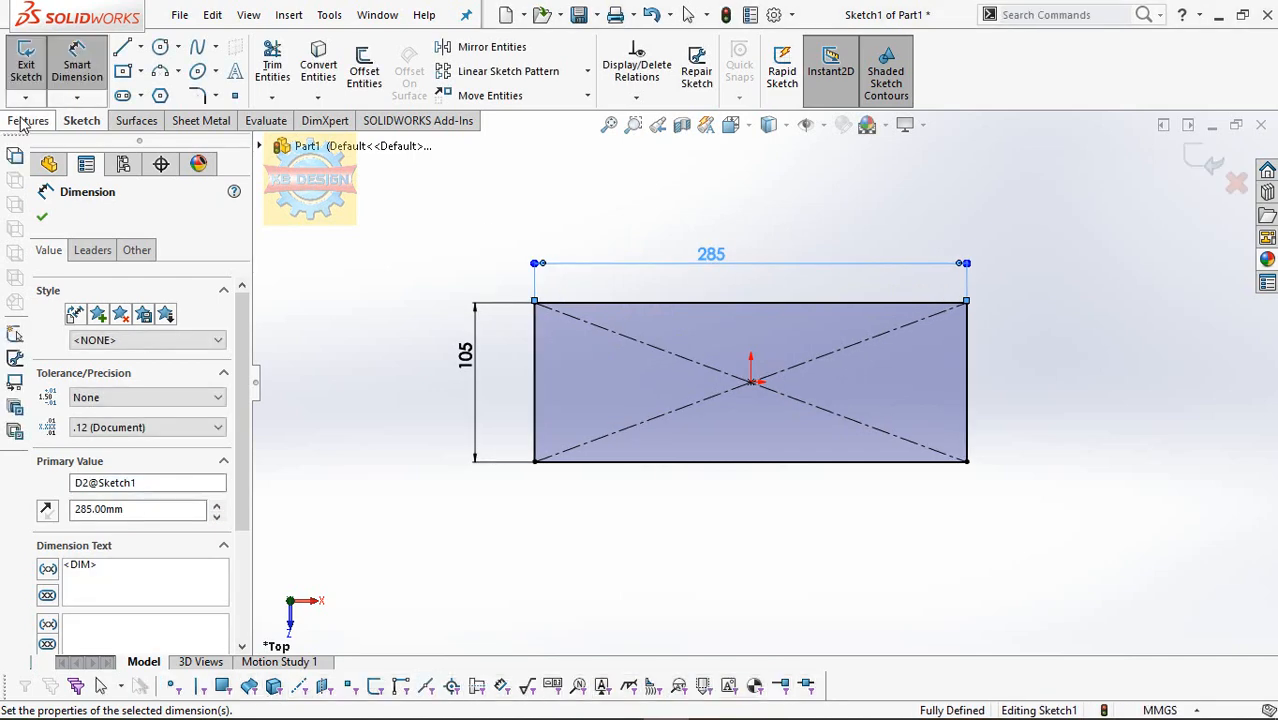
Extrude the rectangle as a blind boss with a depth of 60 mm
click(28, 120)
click(34, 68)
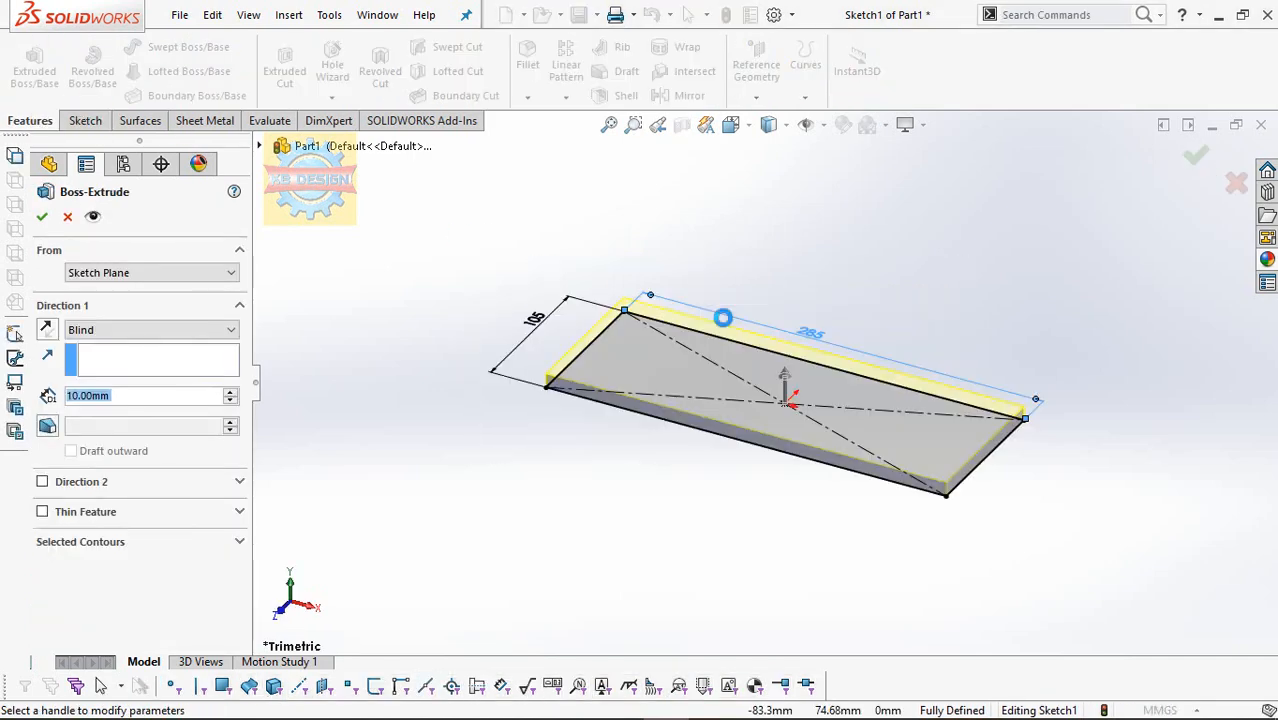
text(60)
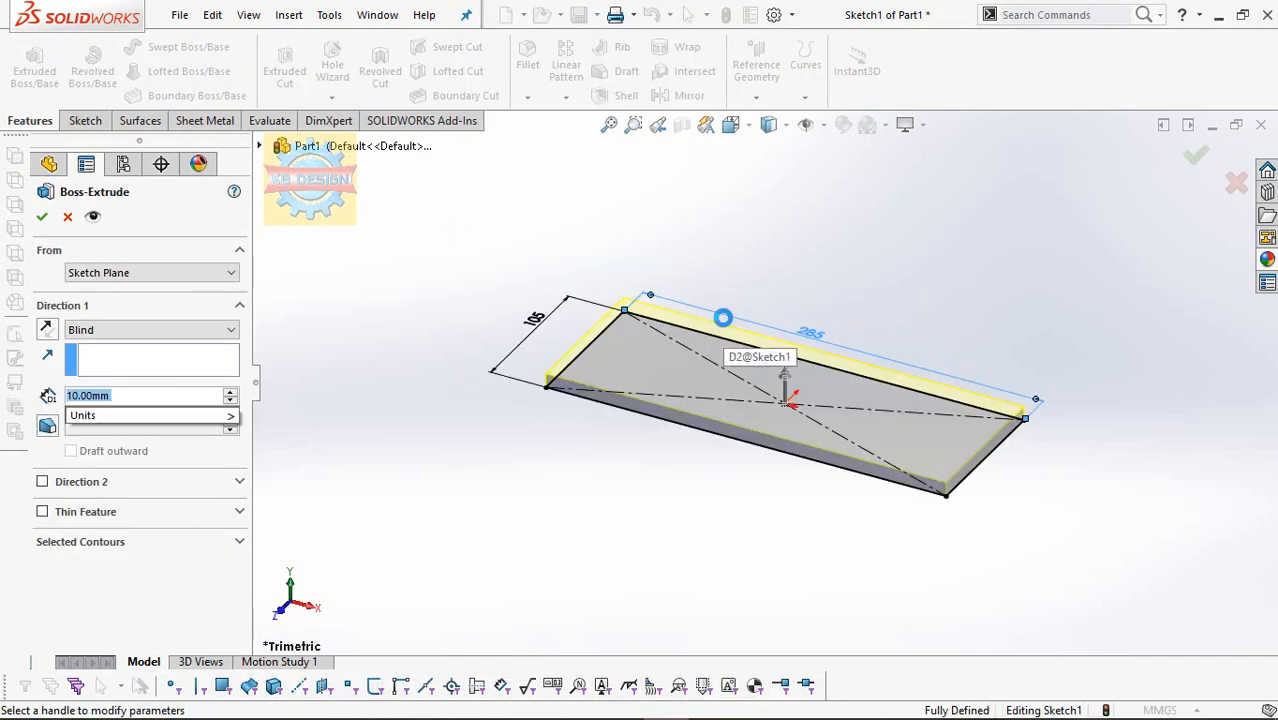
key(Return)
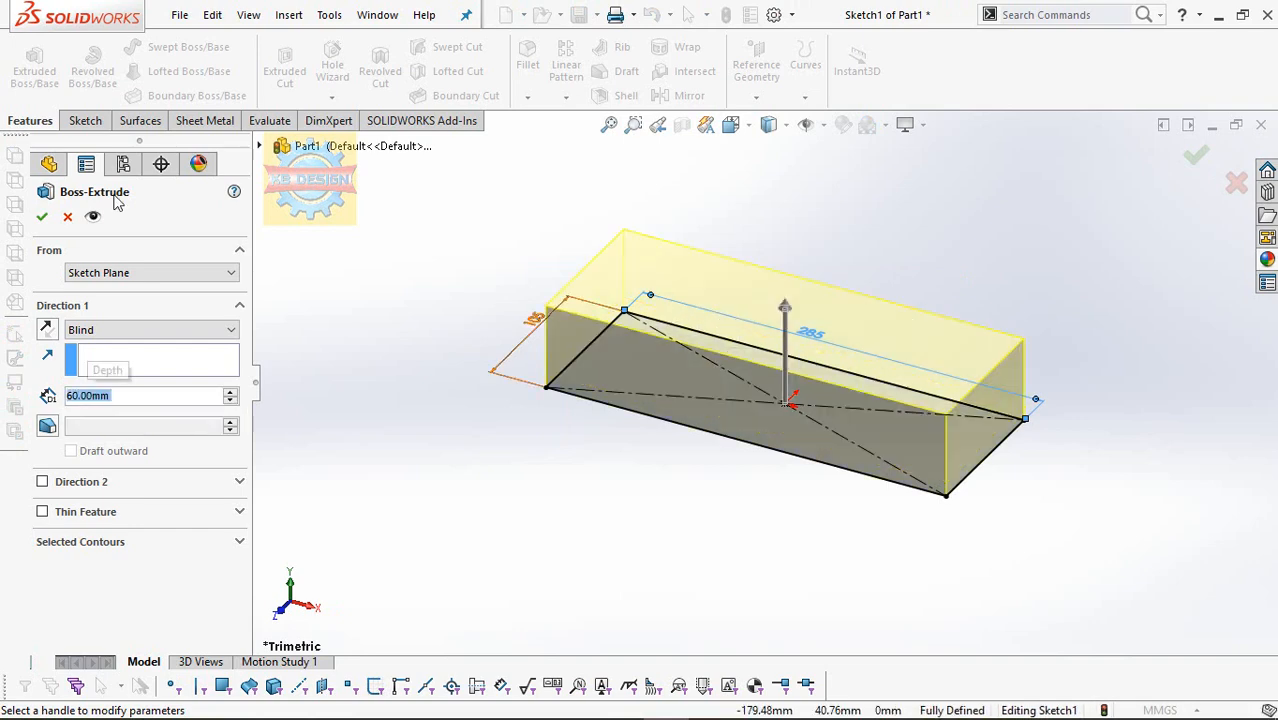
click(41, 216)
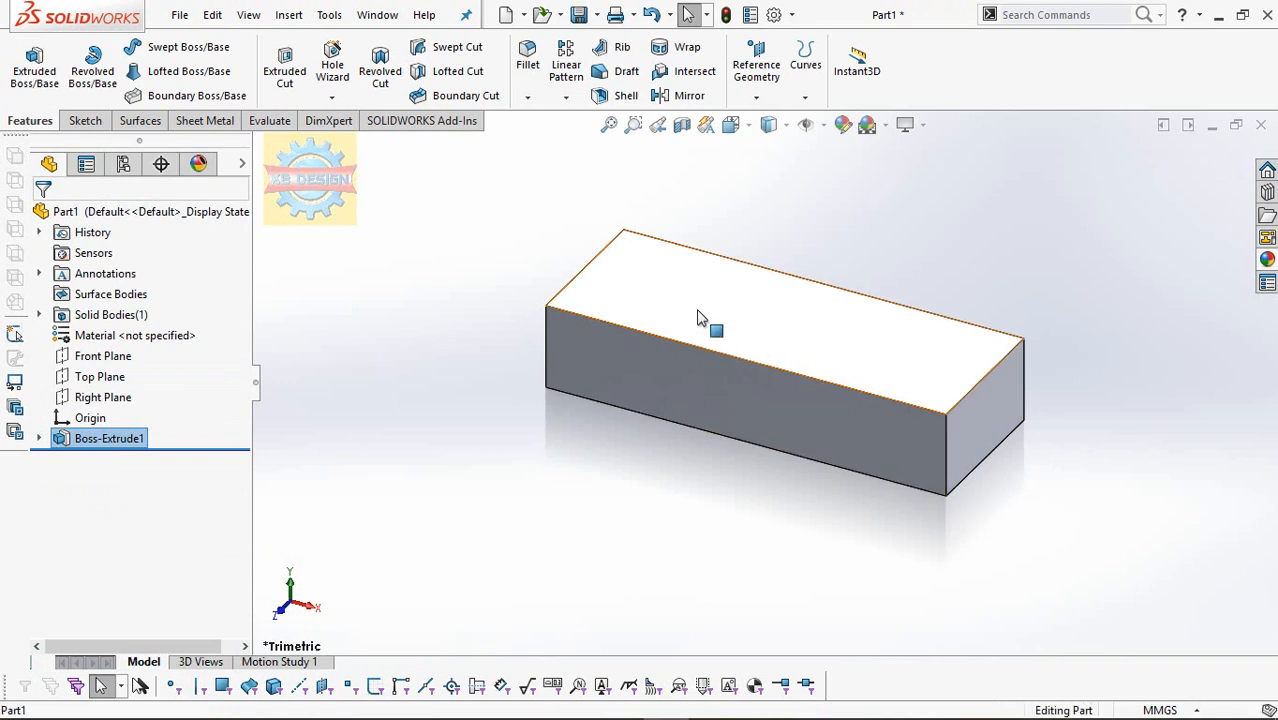
Start a sketch on the block's top face and draw a corner rectangle about 28 mm wide near its lower-left corner
click(715, 323)
click(864, 253)
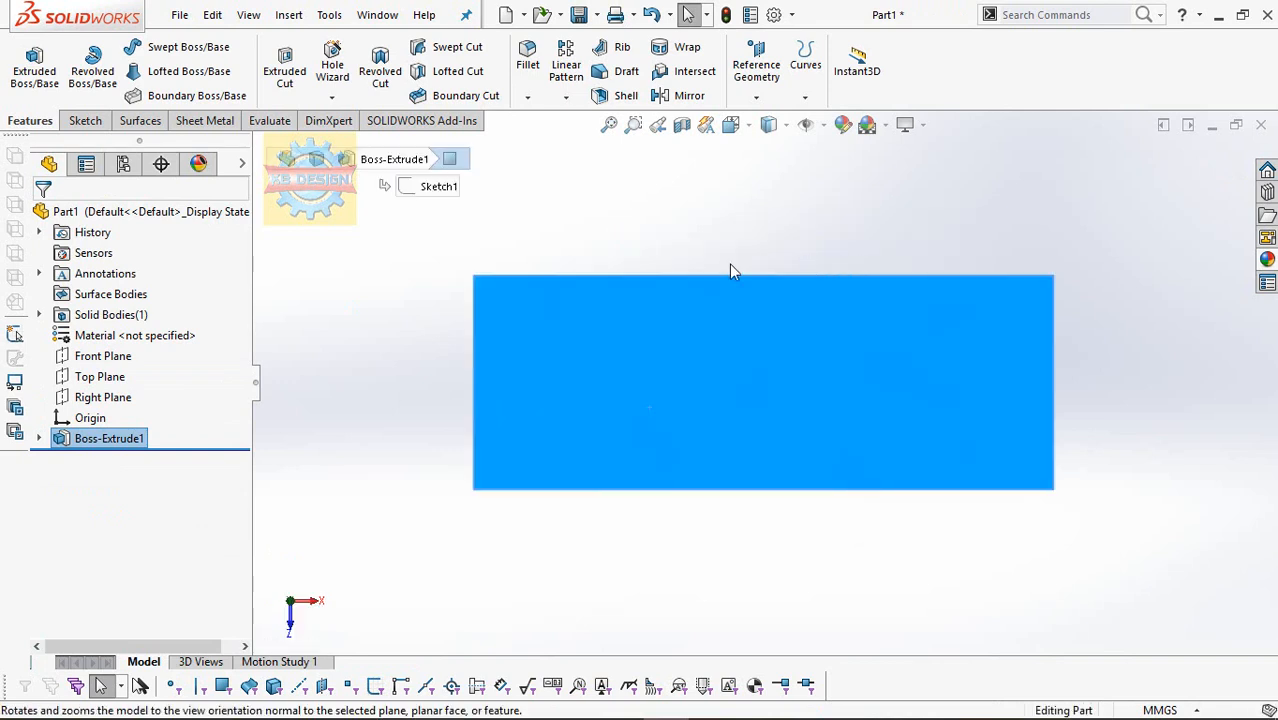
click(83, 120)
click(27, 57)
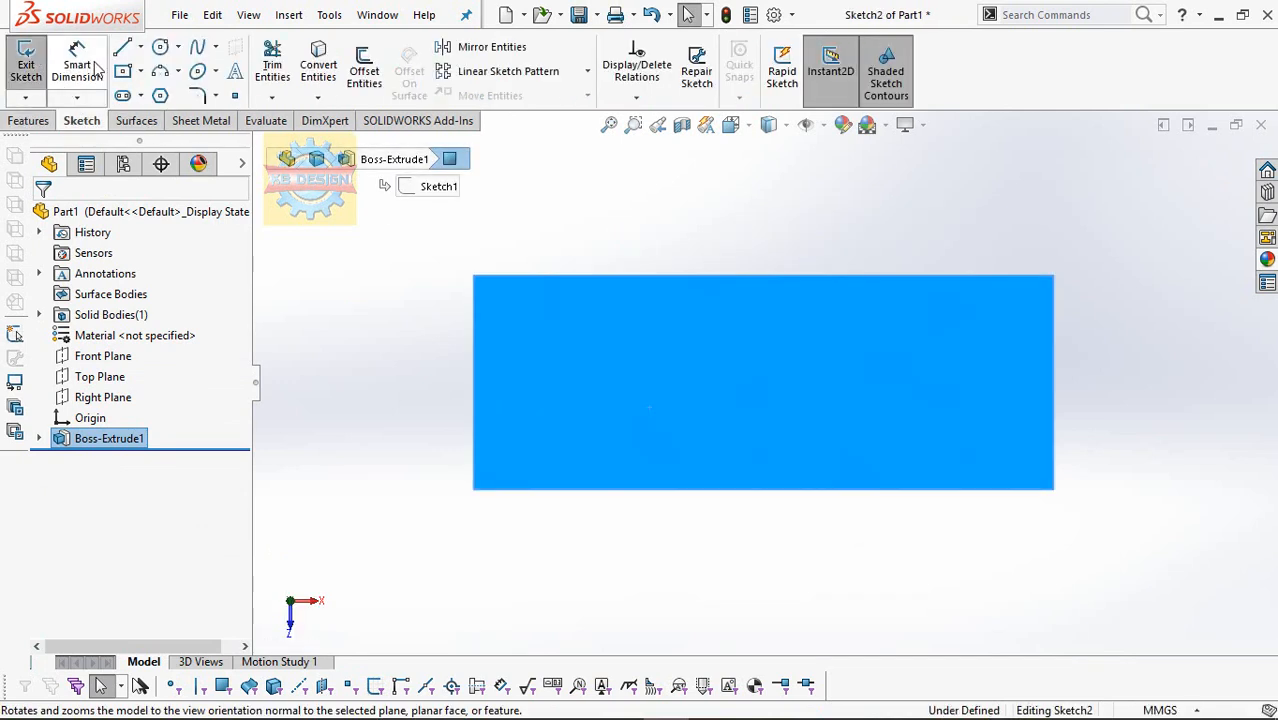
click(141, 73)
click(180, 95)
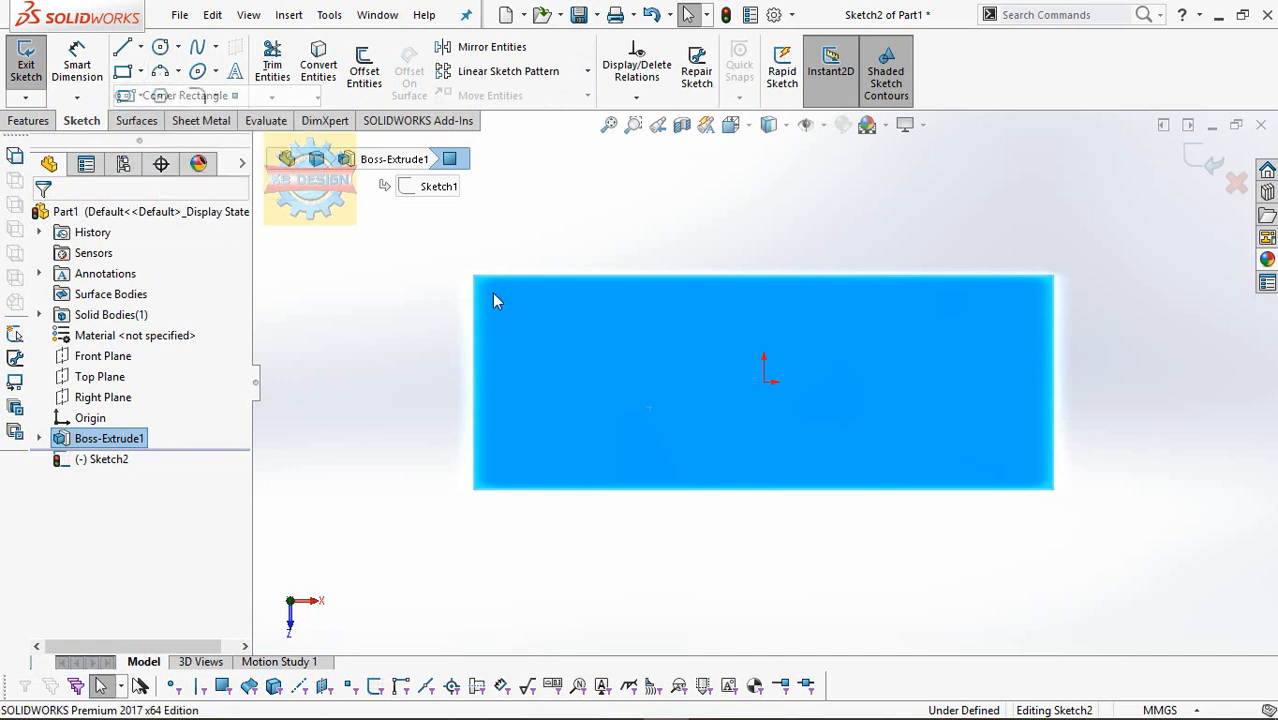
click(497, 463)
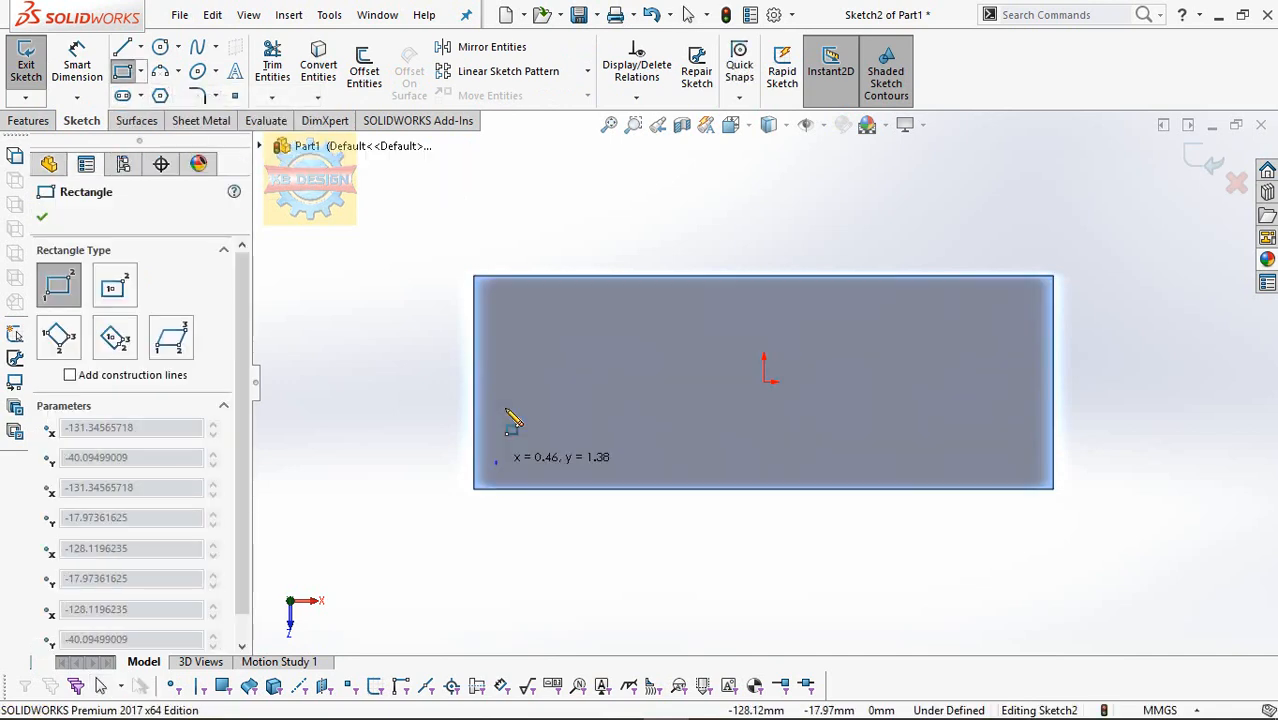
click(554, 384)
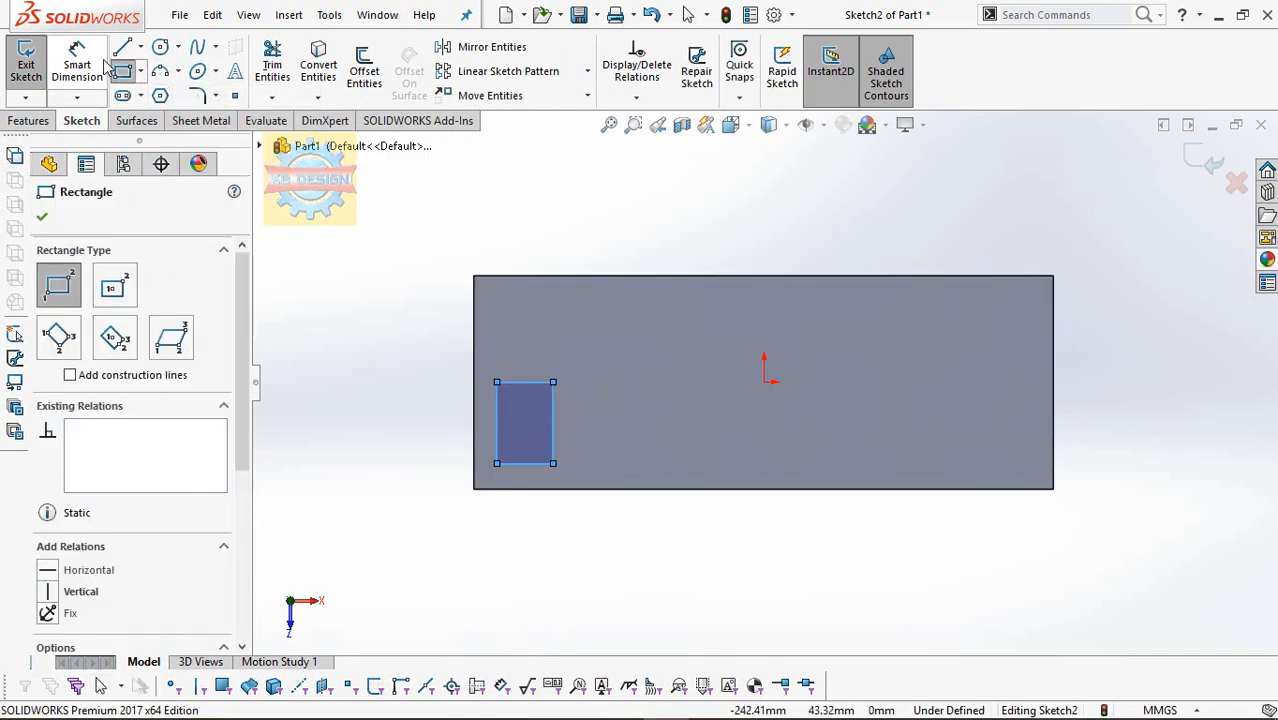
key(Escape)
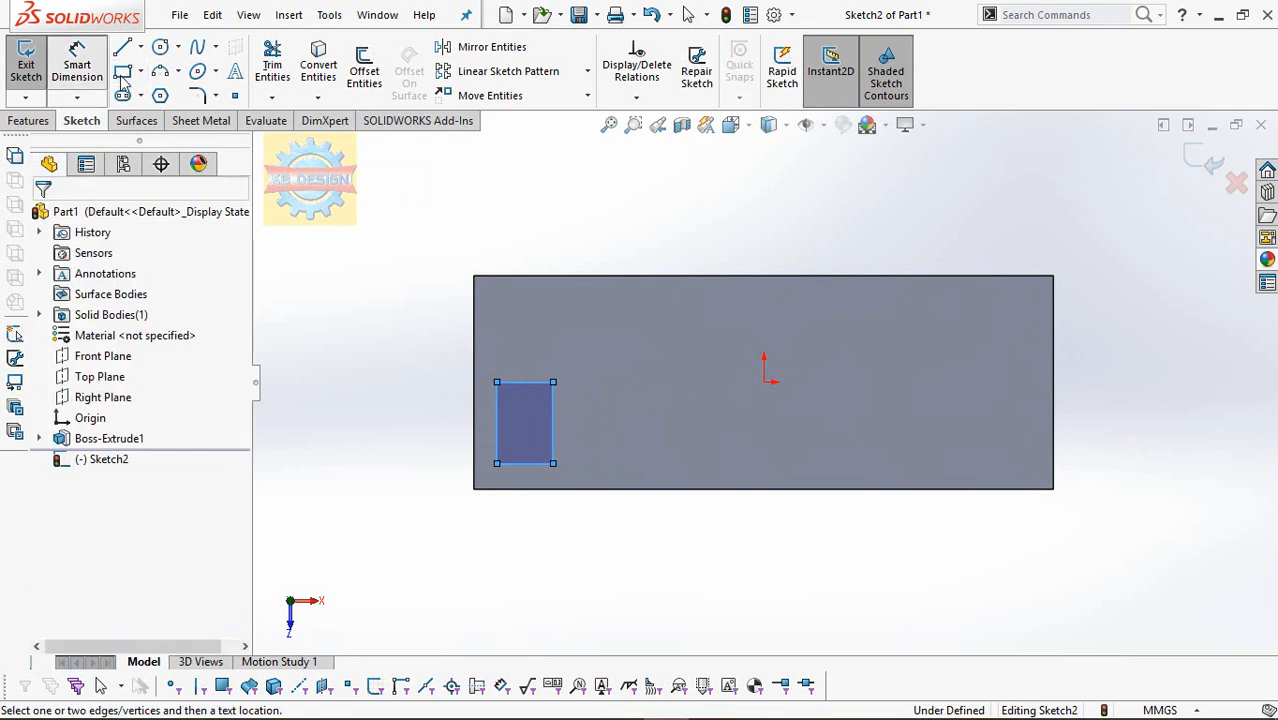
Set the distance between the small rectangle's left side and the block's left edge to 5 mm
click(497, 435)
click(475, 435)
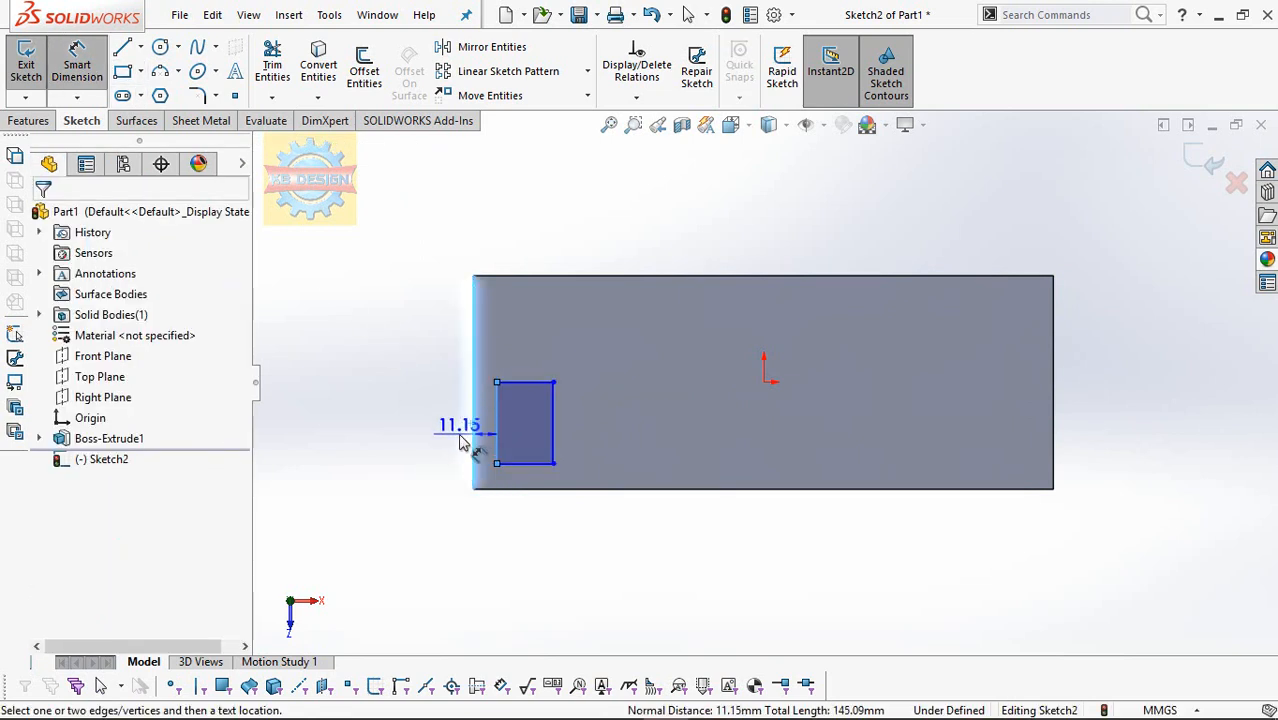
click(458, 433)
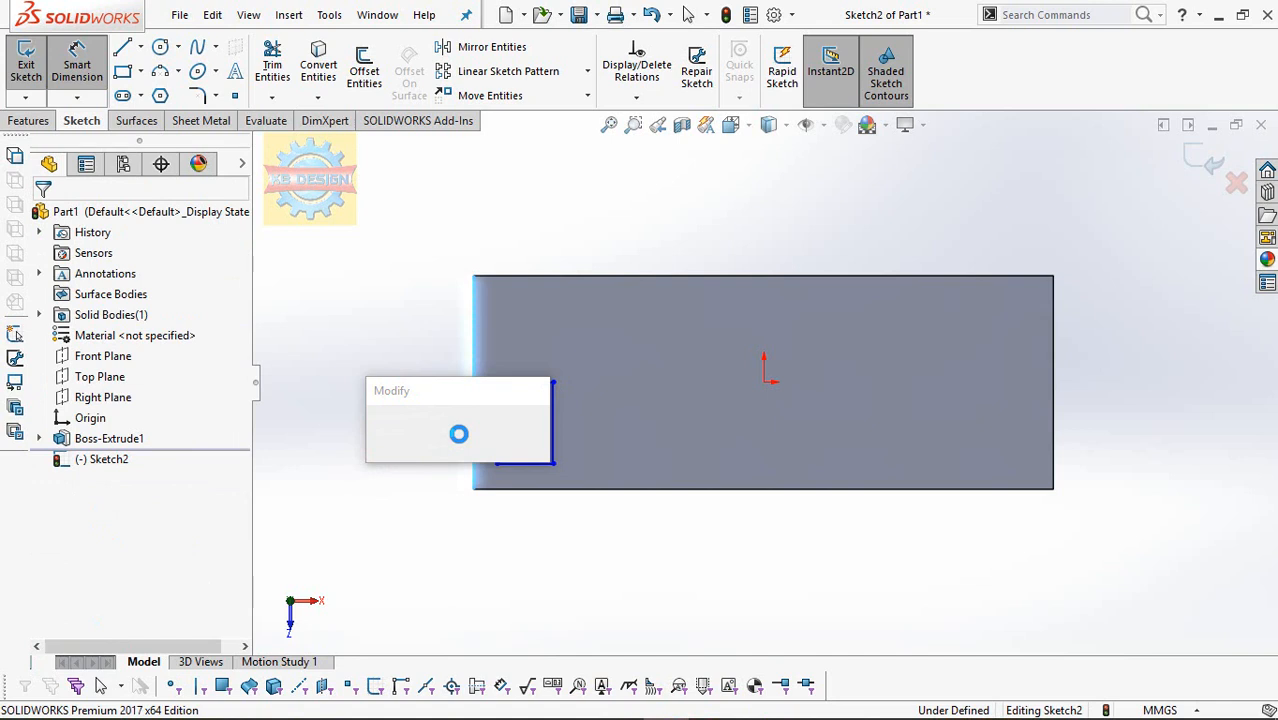
text(5)
key(Return)
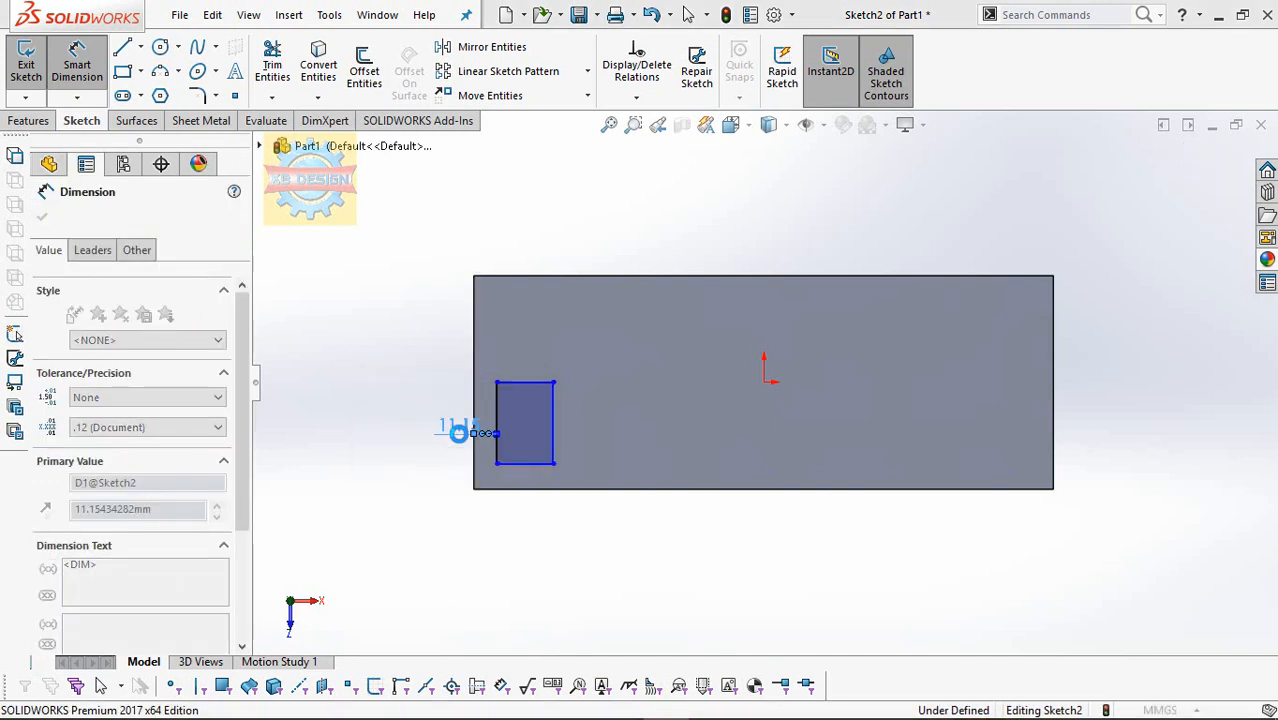
Set the distance between the small rectangle's lower side and the block's lower edge to 5 mm
click(528, 464)
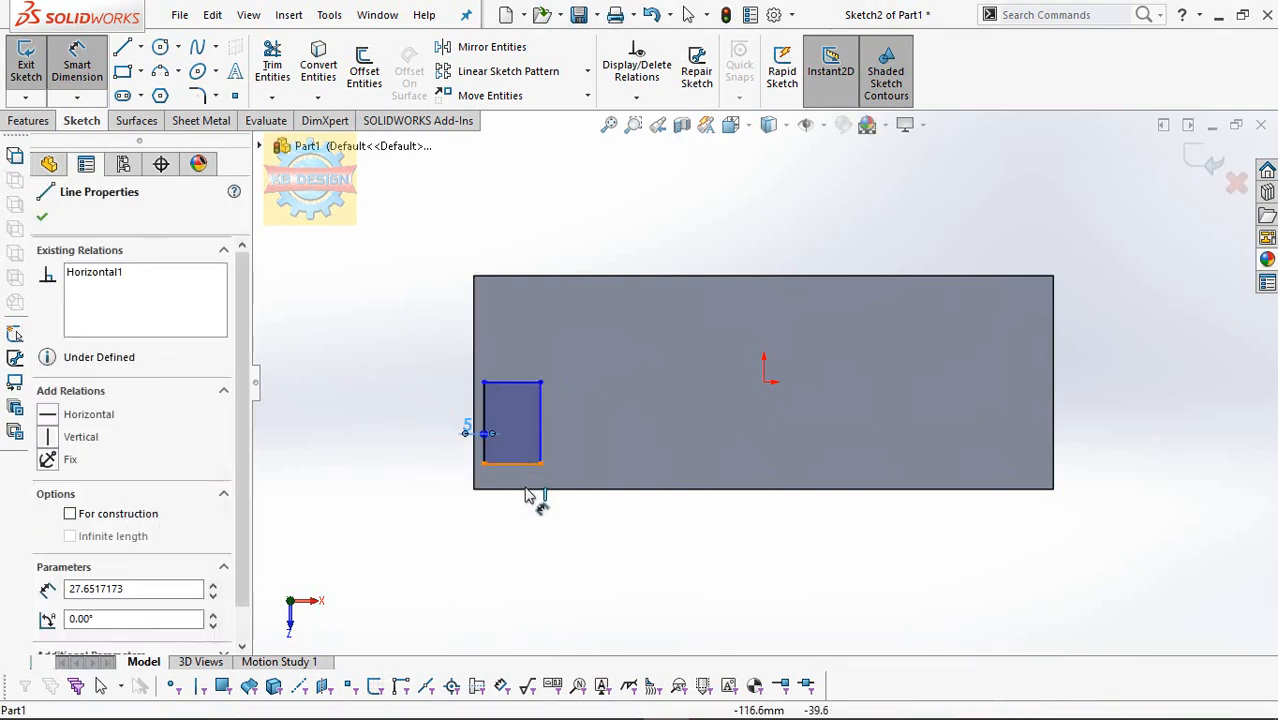
click(532, 490)
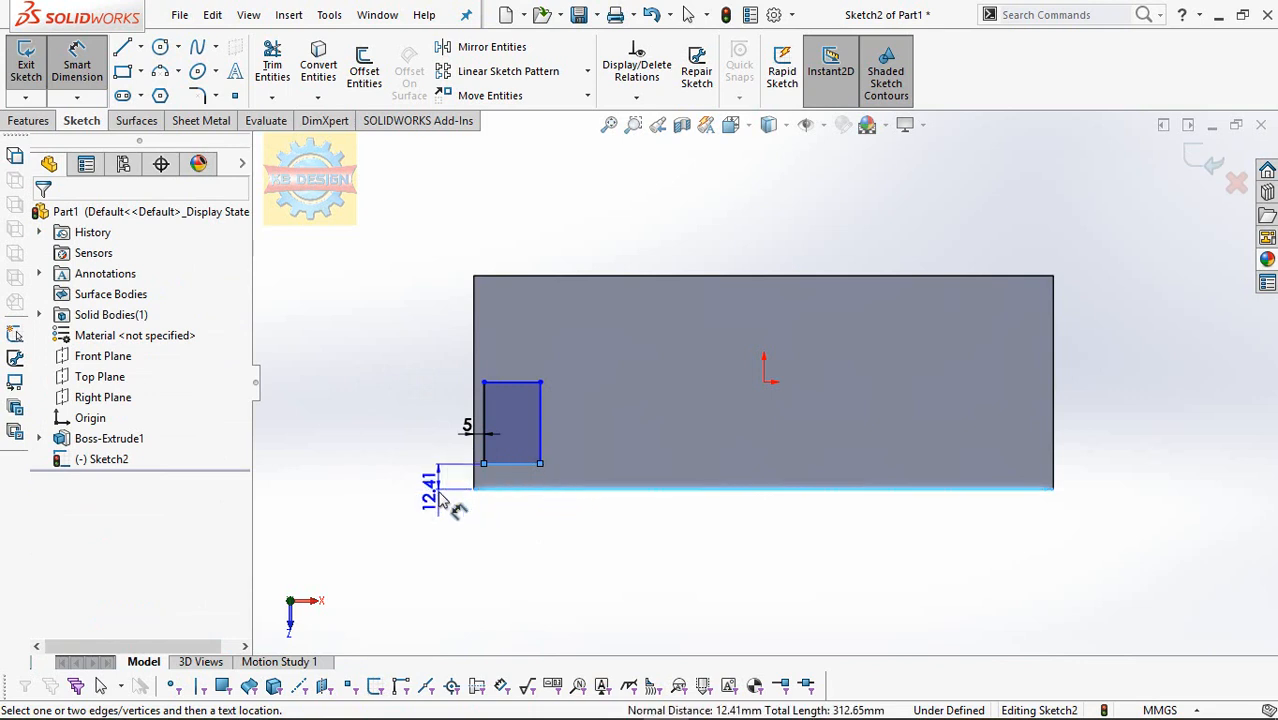
click(441, 501)
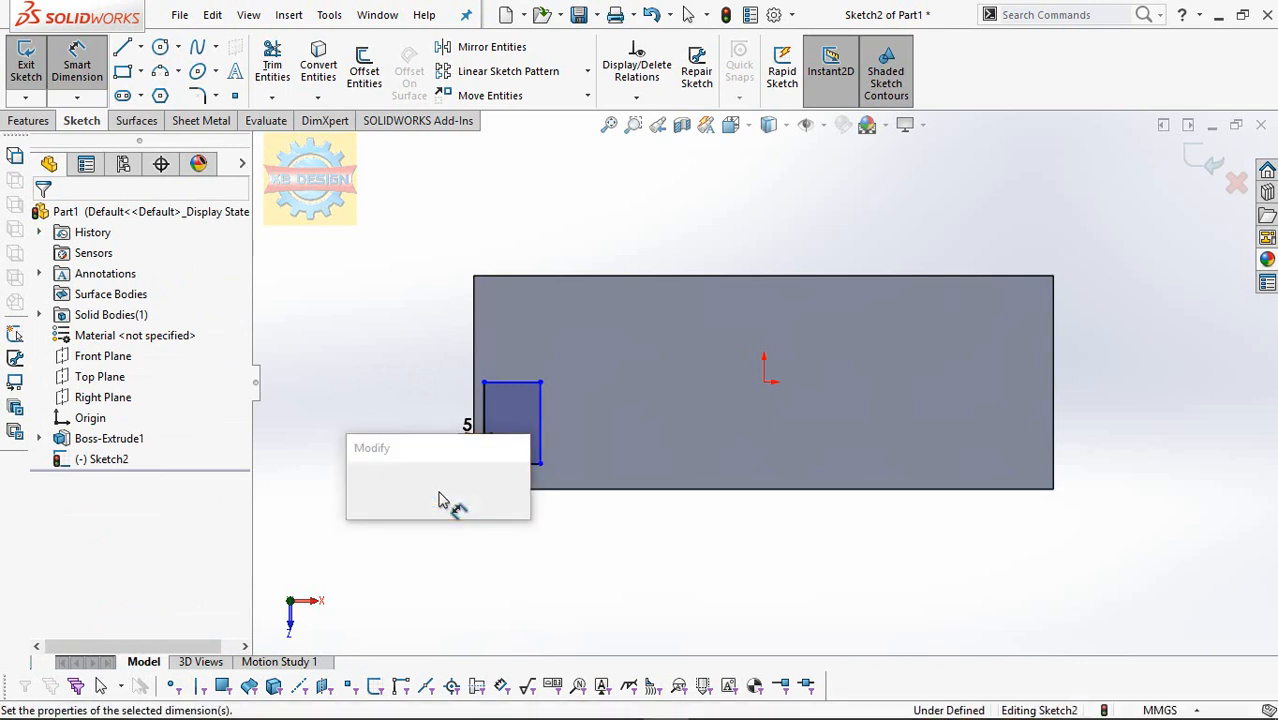
text(5)
key(Return)
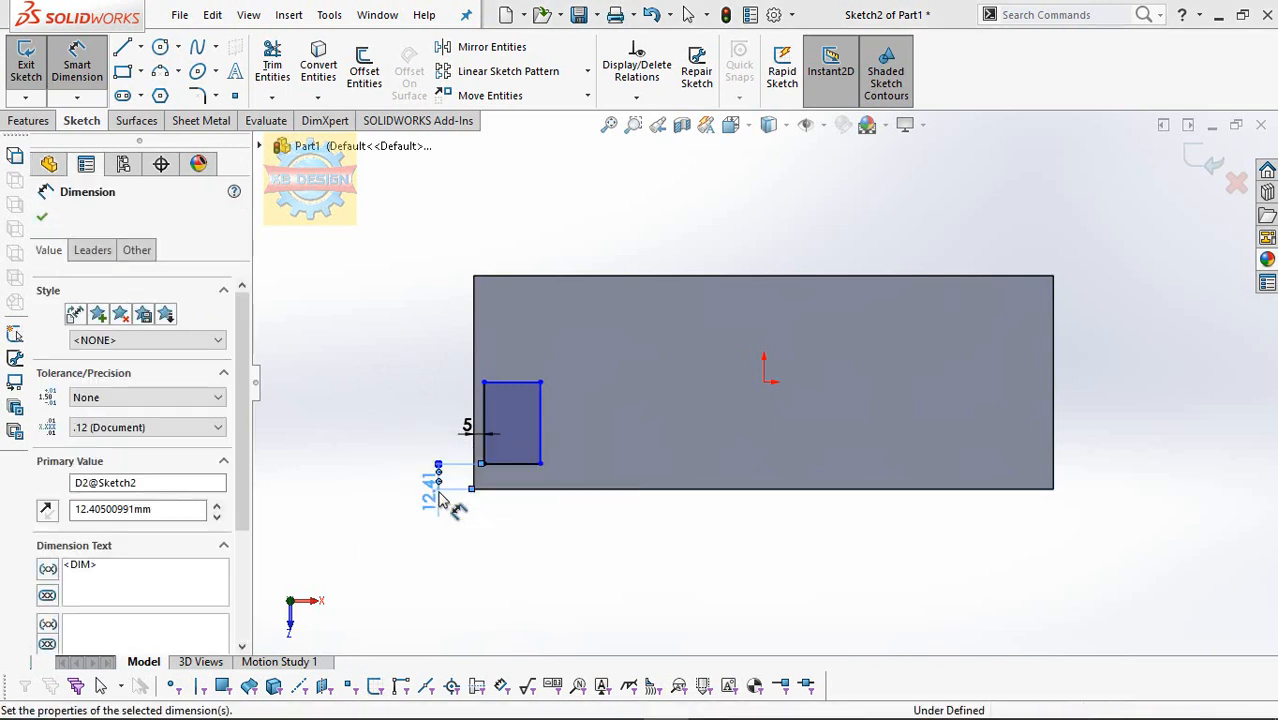
Dimension the small rectangle to 45 mm high and 30 mm wide
click(565, 433)
click(577, 433)
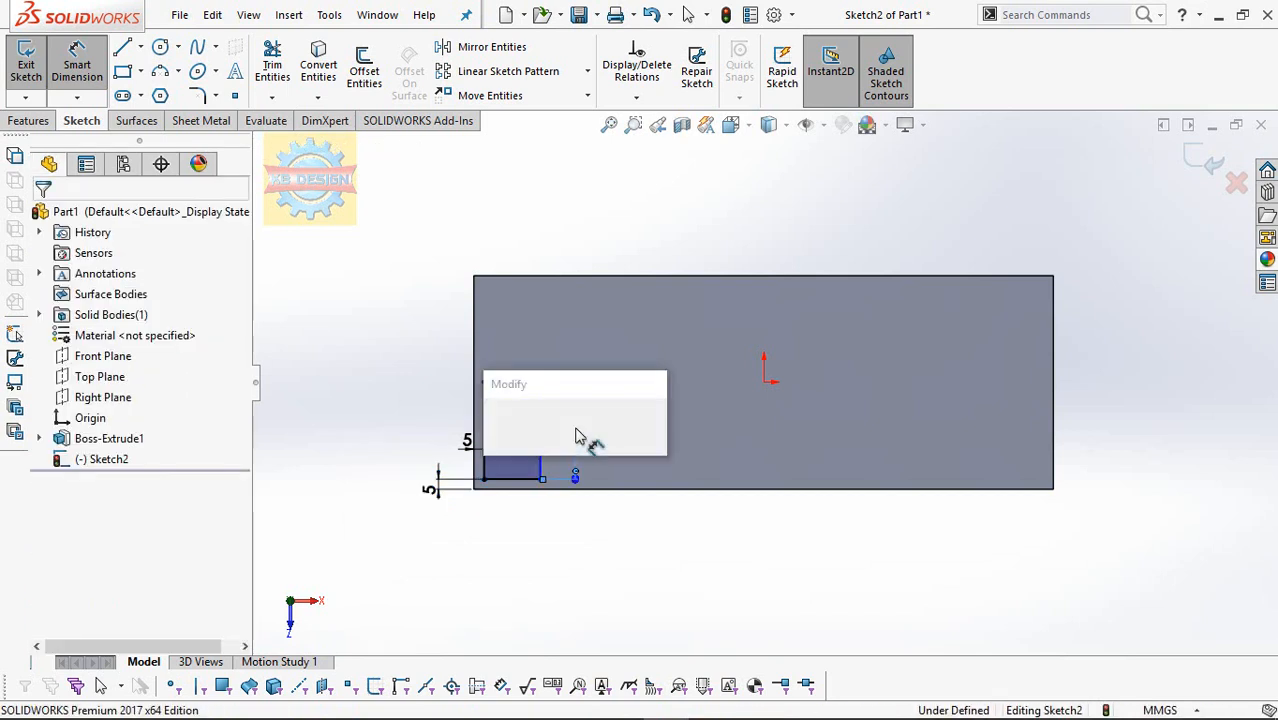
text(45)
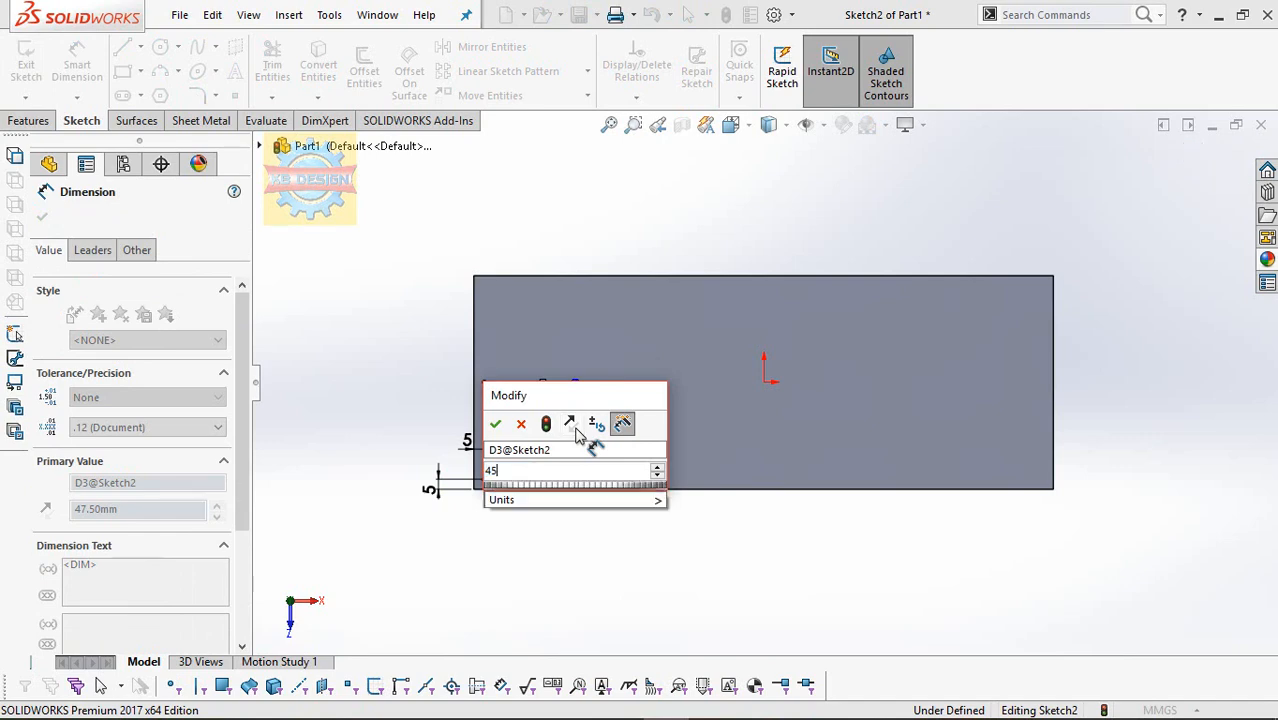
key(Return)
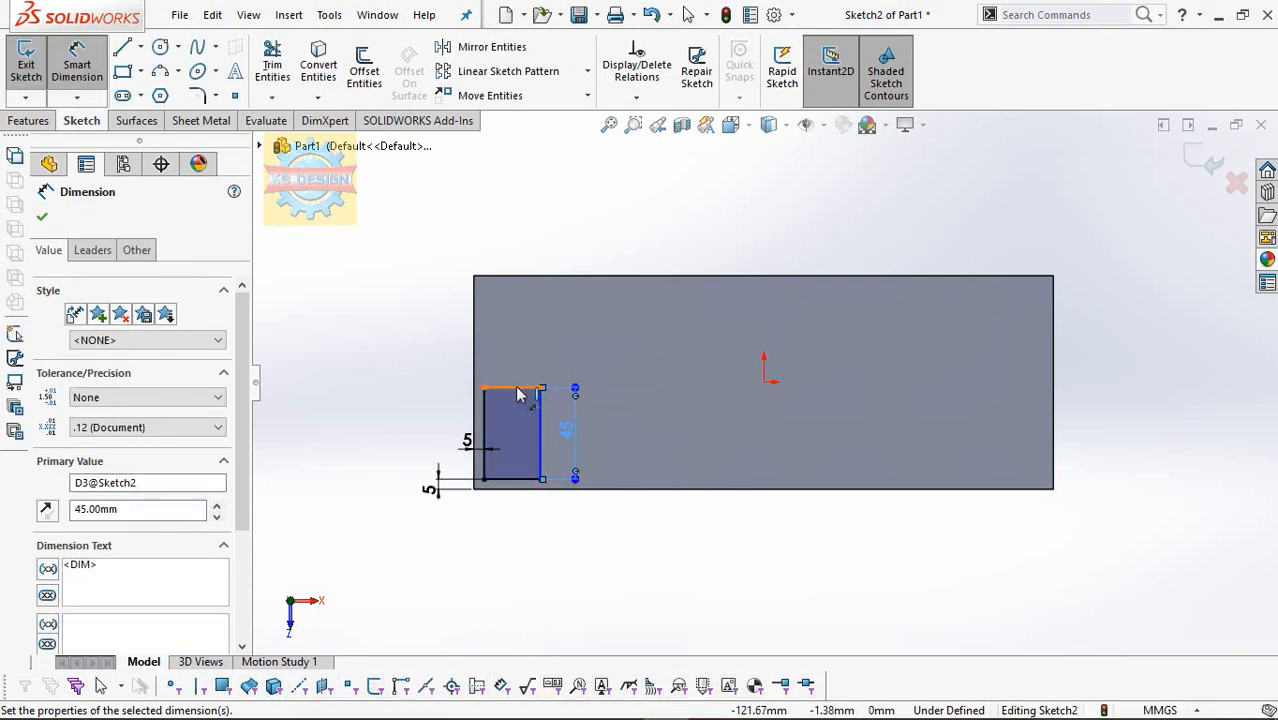
click(533, 378)
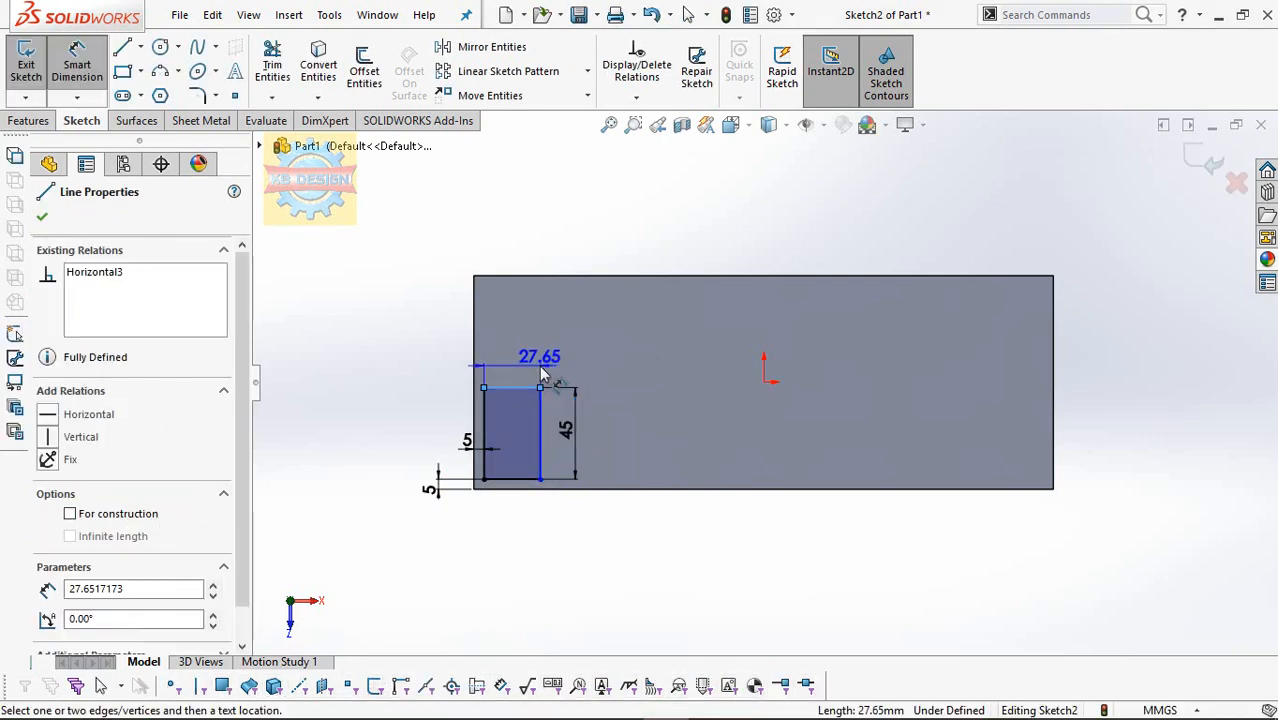
click(540, 372)
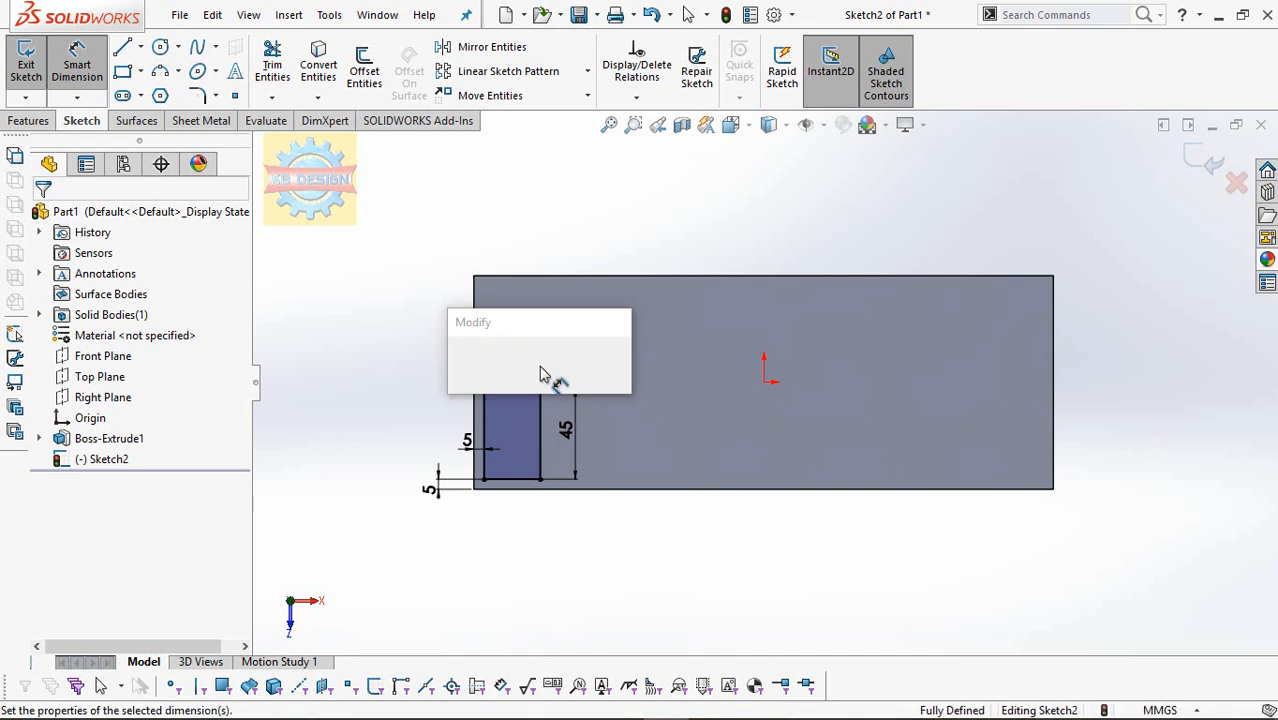
text(30)
key(Return)
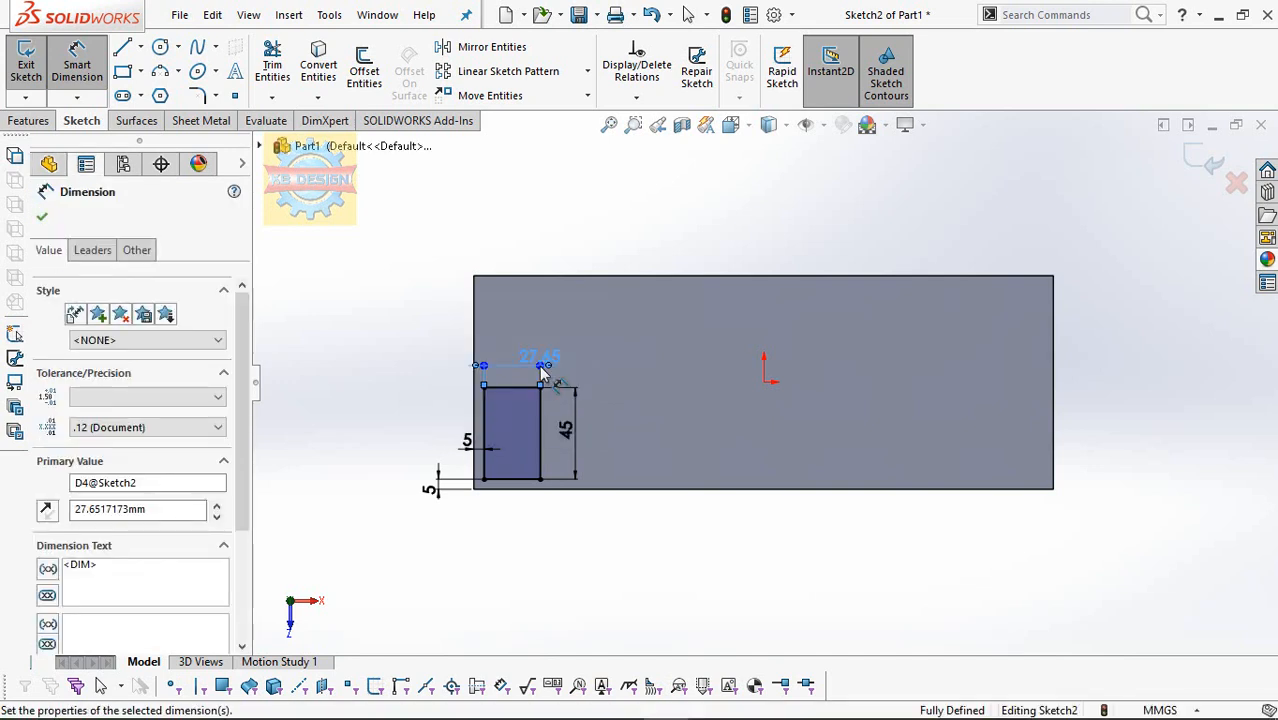
Cut the 30 × 45 mm rectangle 35 mm deep into the block with a 10° inward draft
click(14, 120)
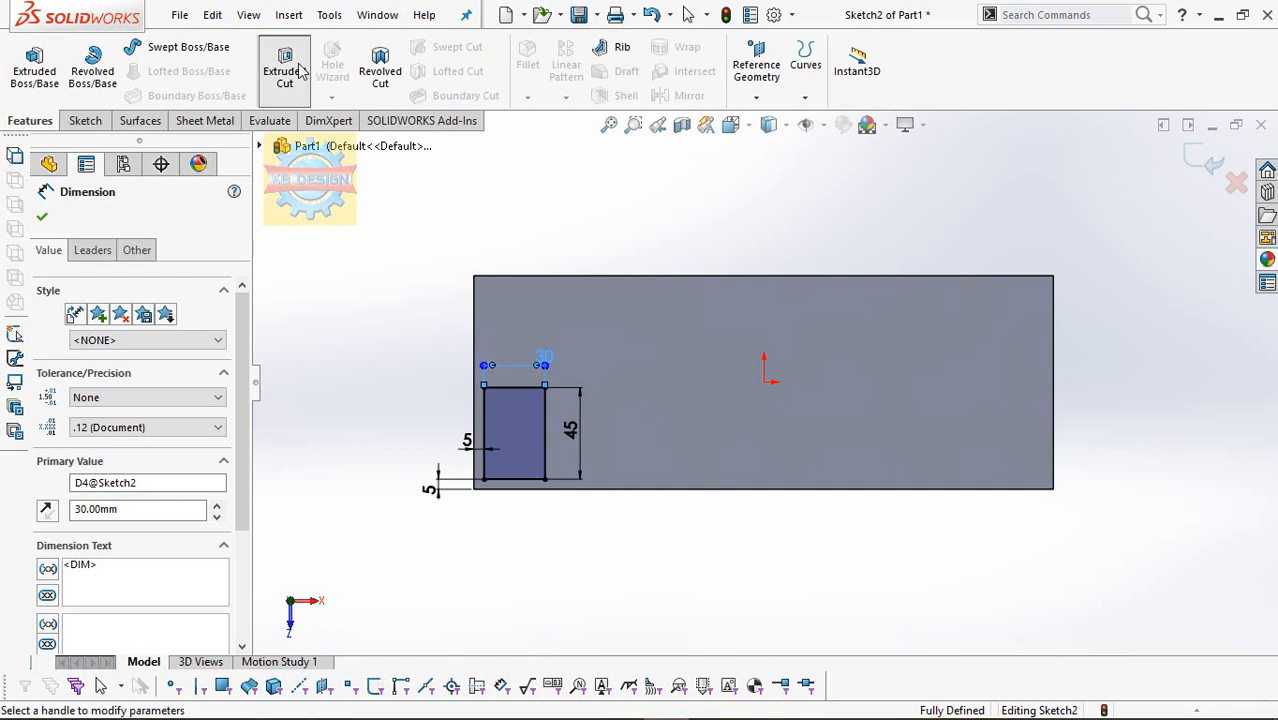
click(298, 68)
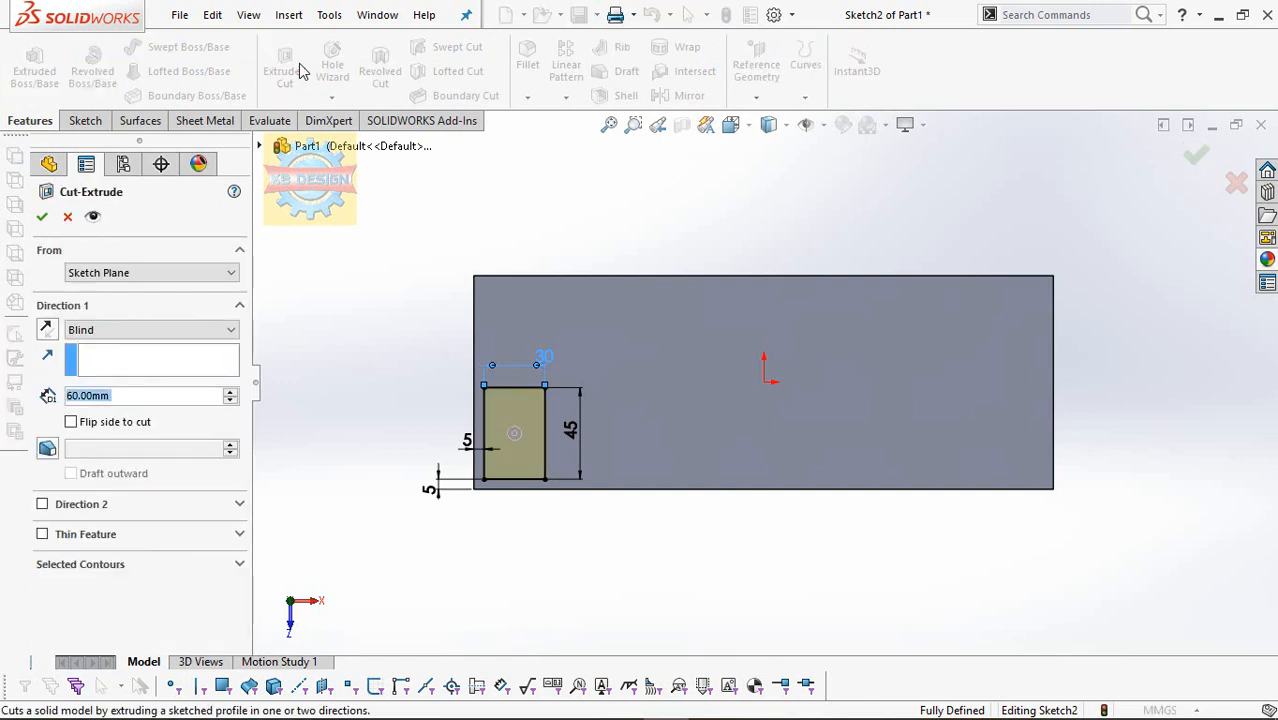
text(35)
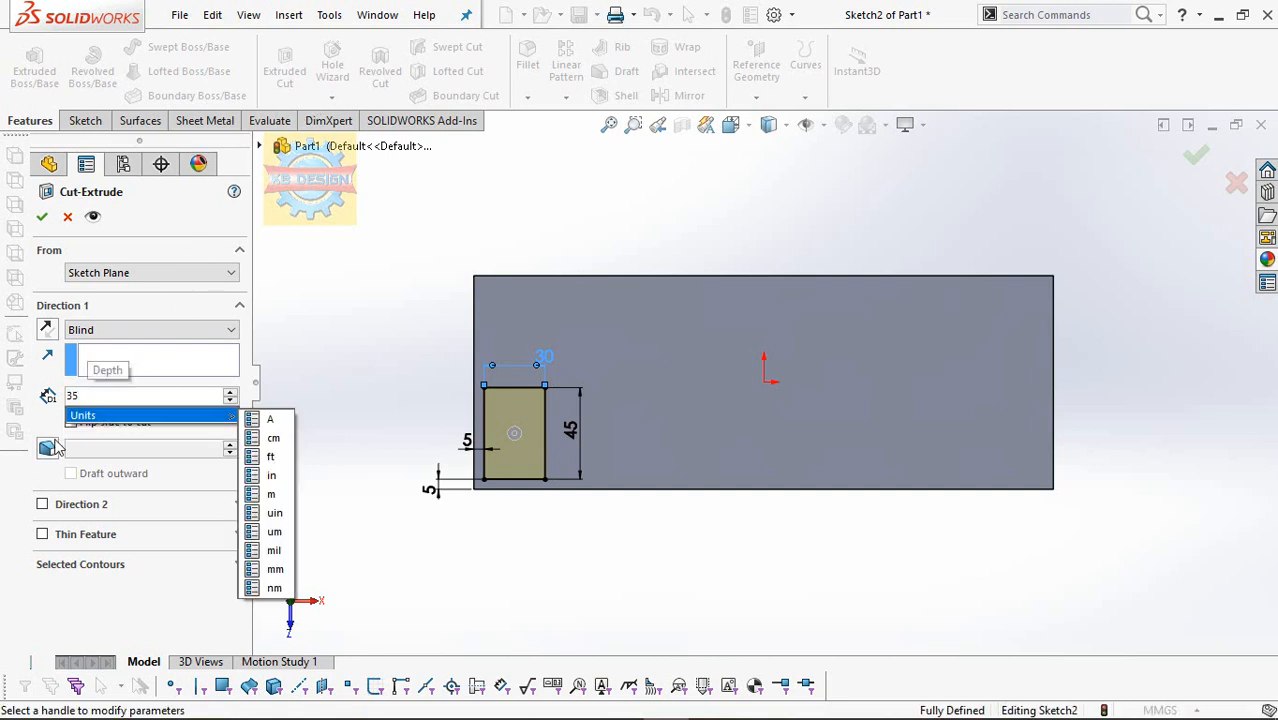
key(Return)
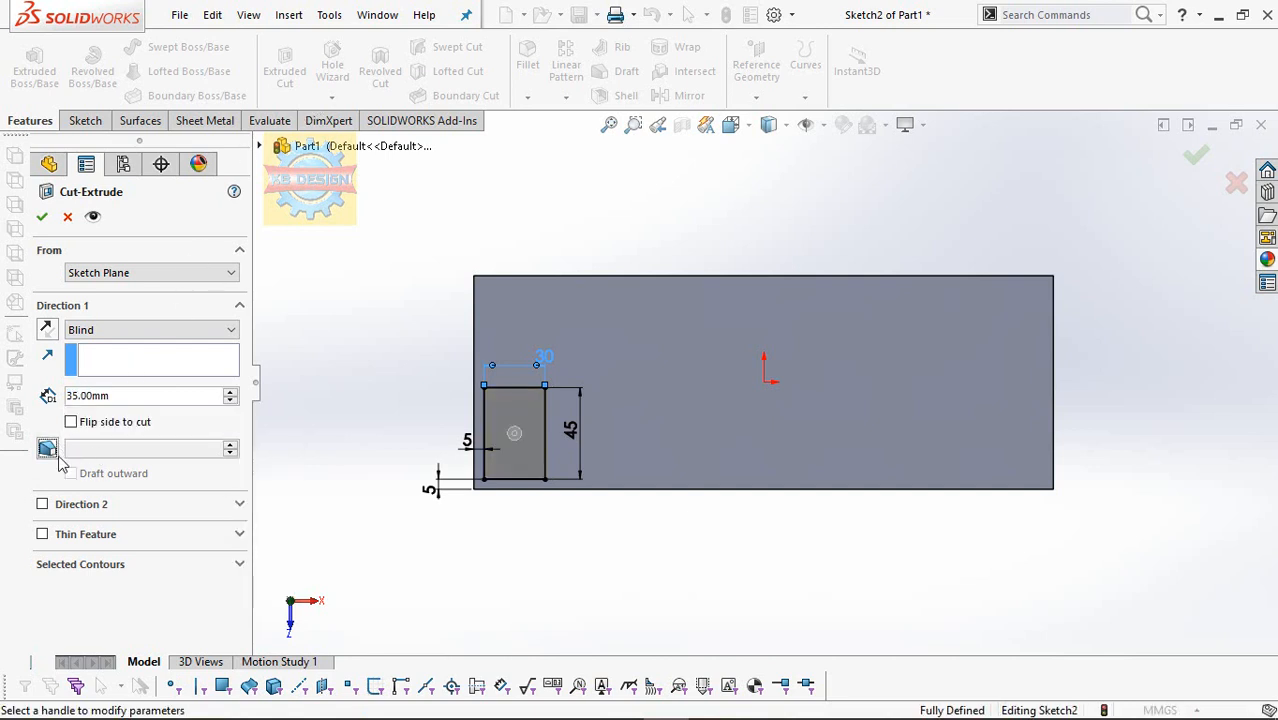
click(47, 450)
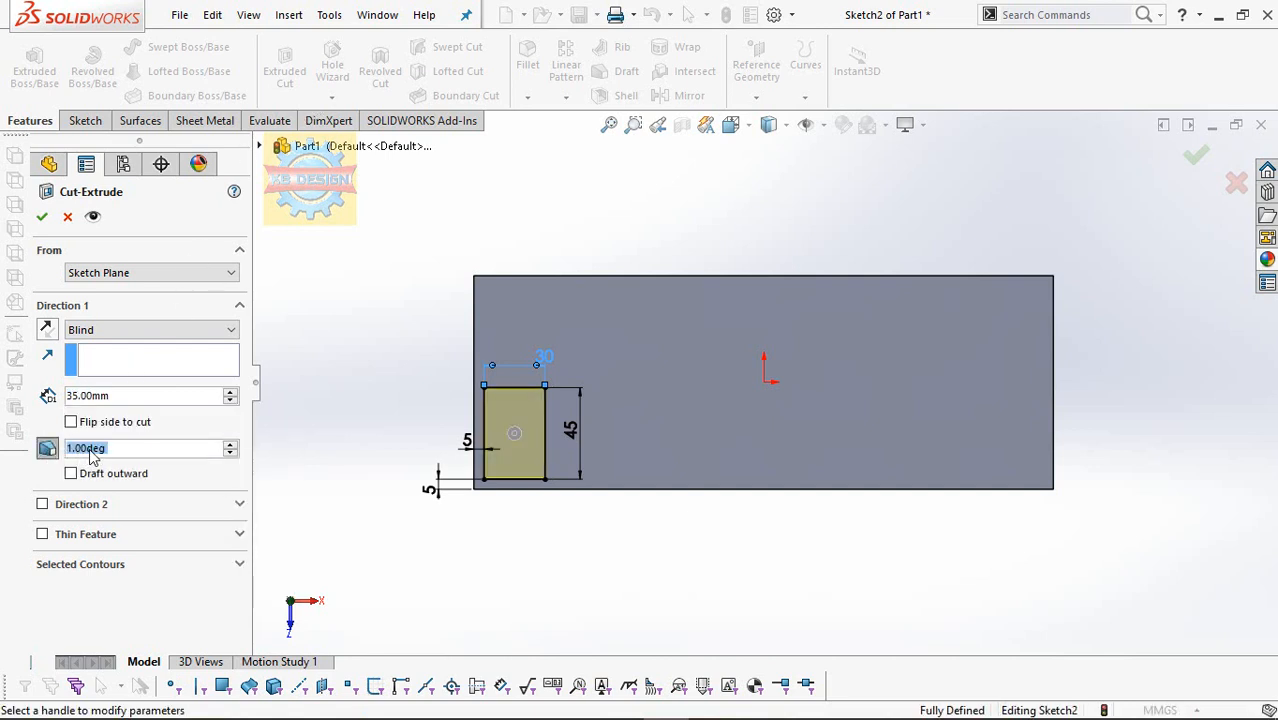
text(10)
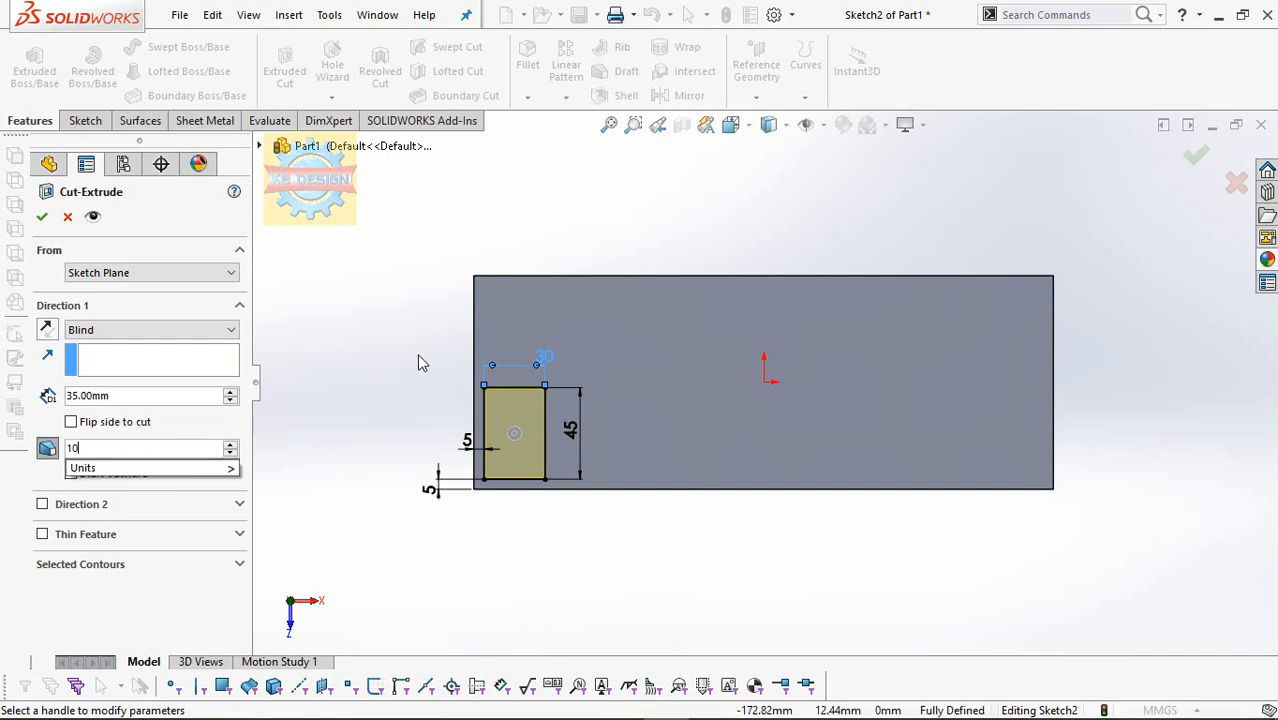
key(Return)
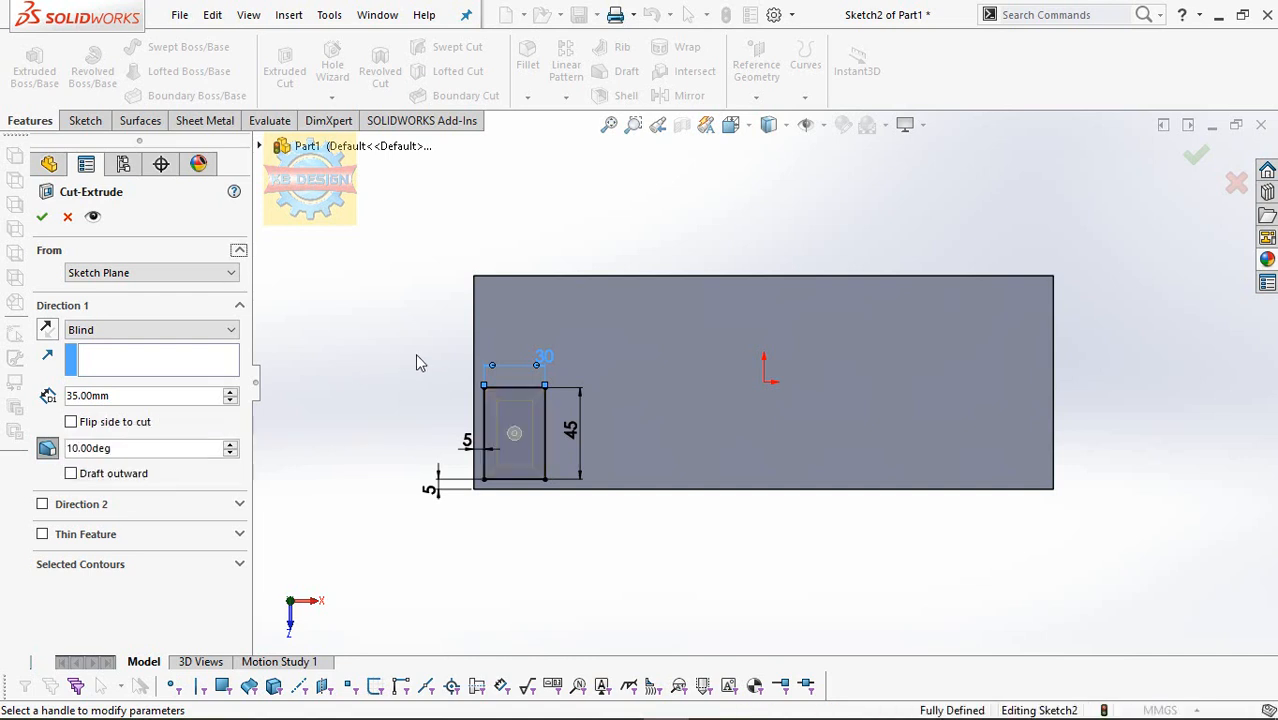
click(42, 220)
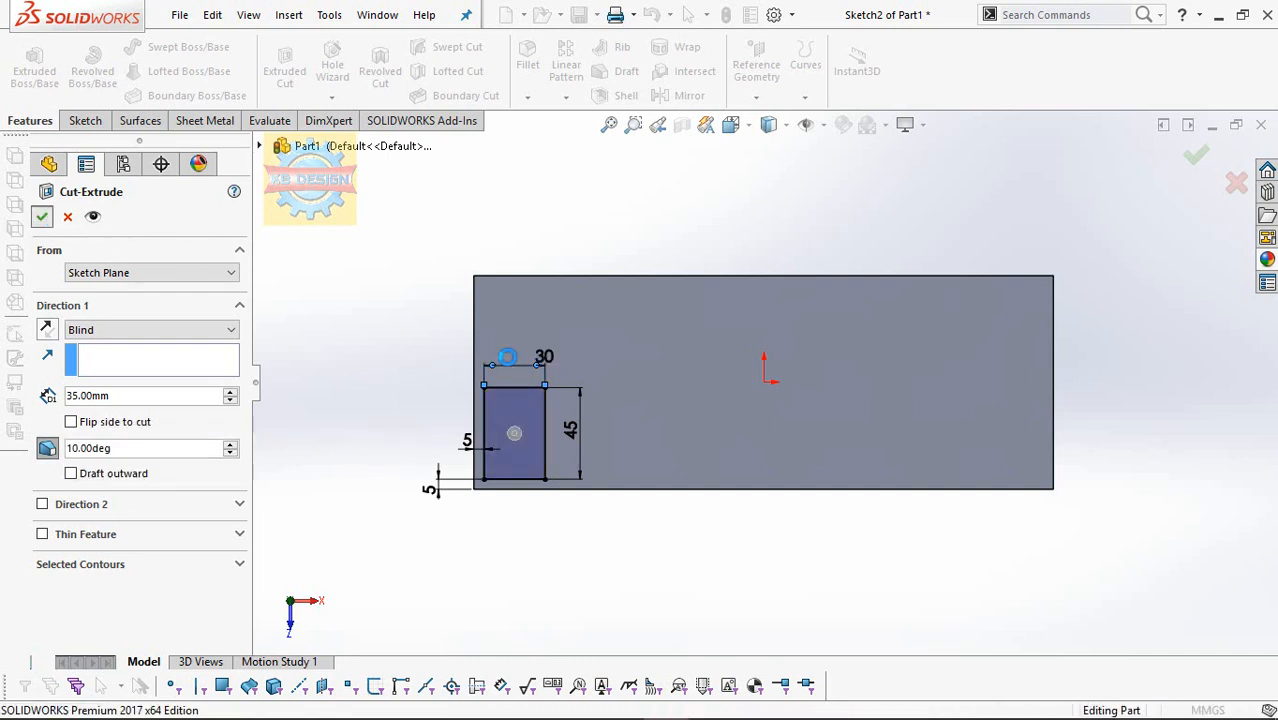
Set up a constant-size fillet with a 2 mm radius on the four upper rim edges of the pocket
middle_drag(563, 334, 562, 220)
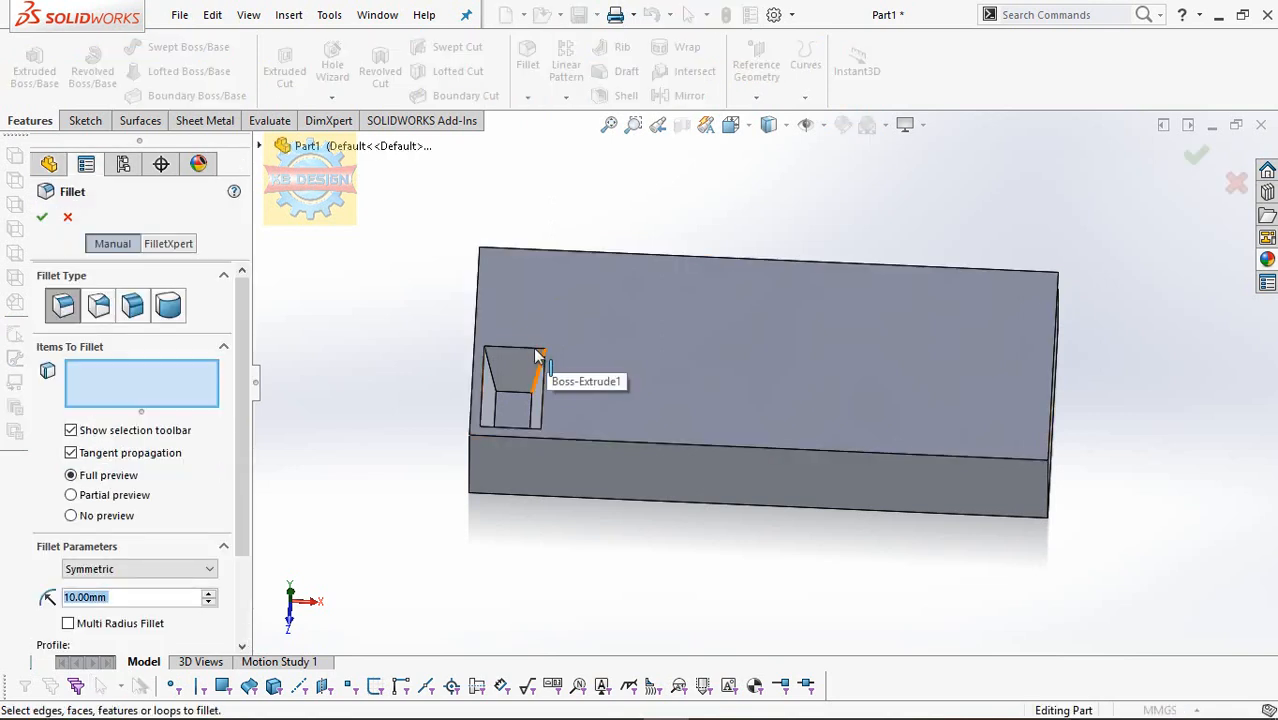
text(2)
key(Return)
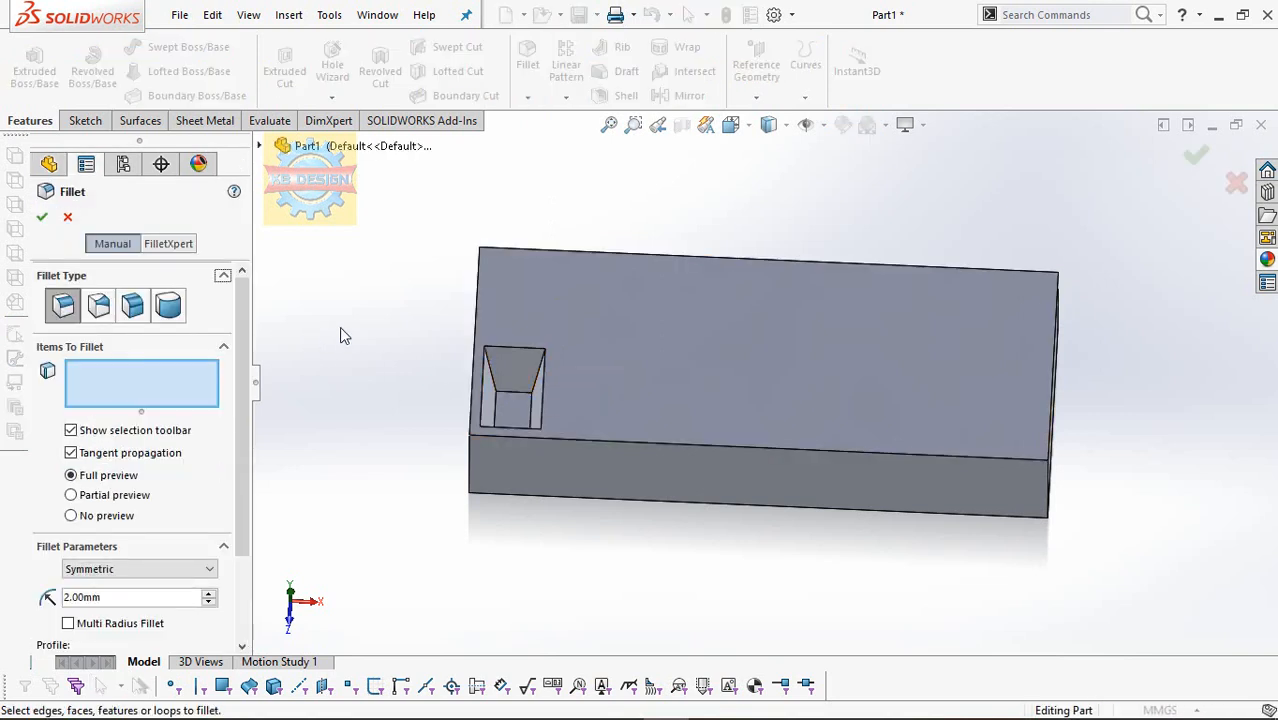
click(500, 347)
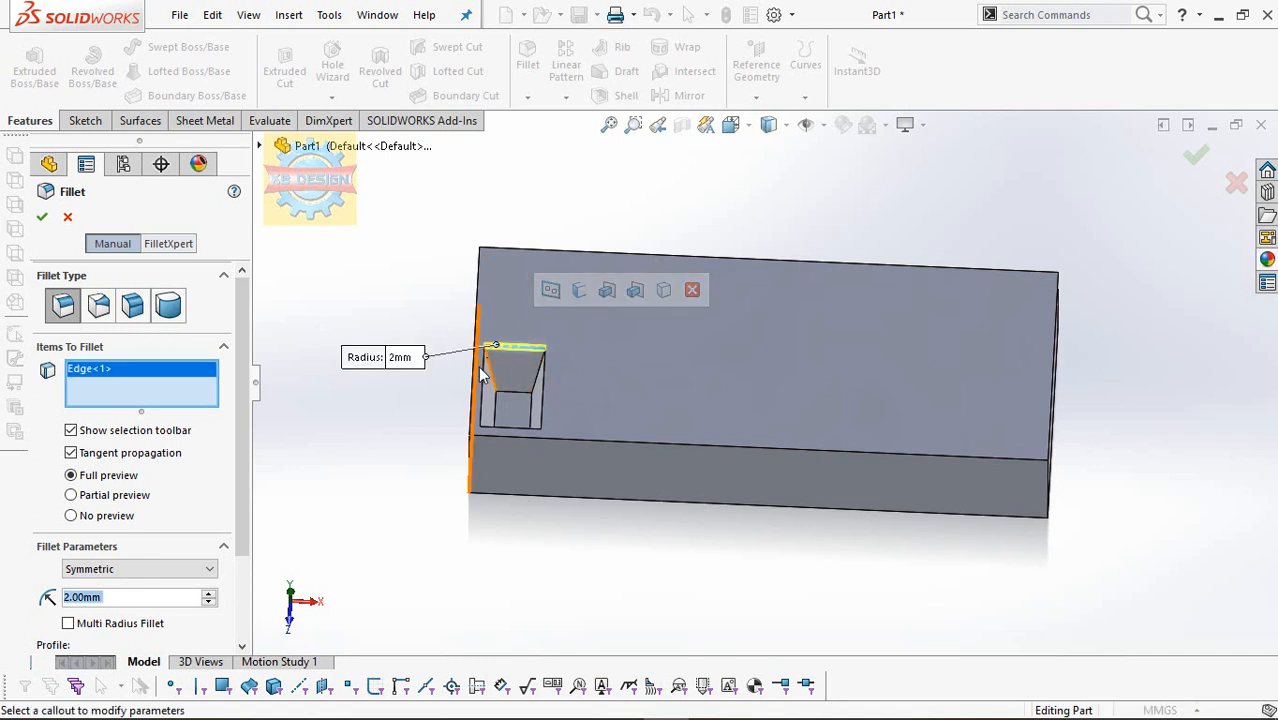
click(484, 378)
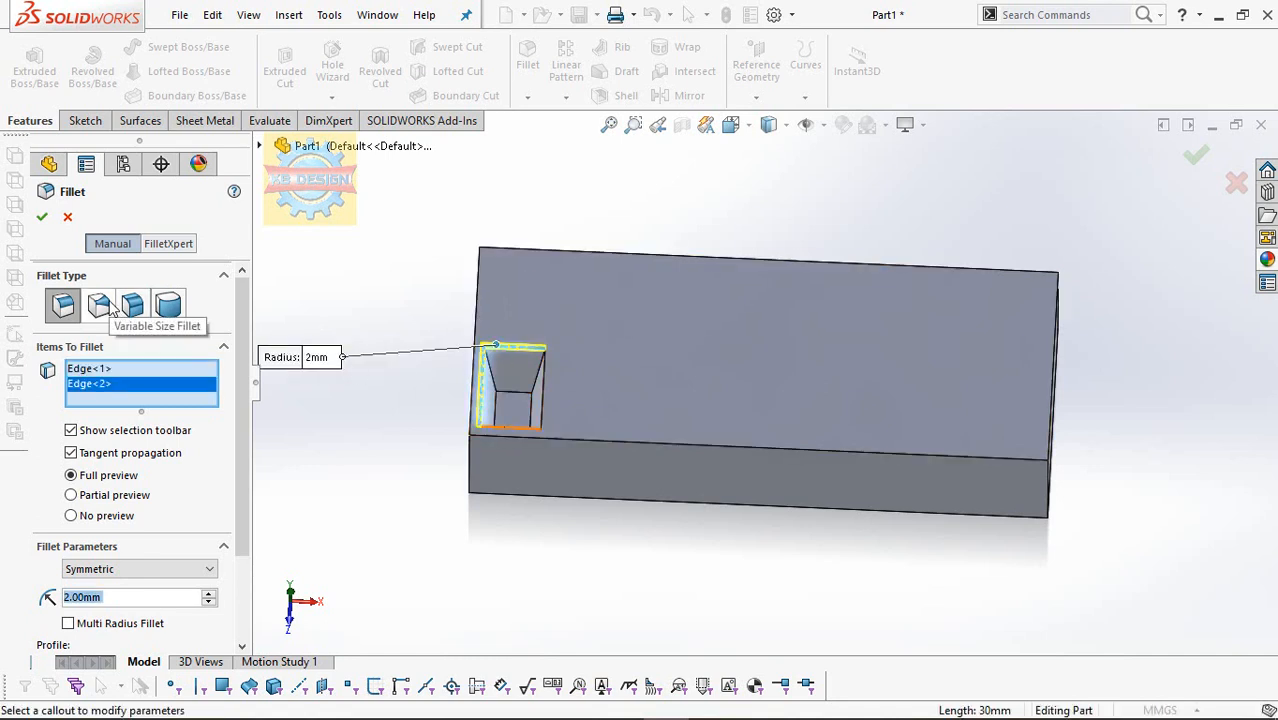
click(145, 315)
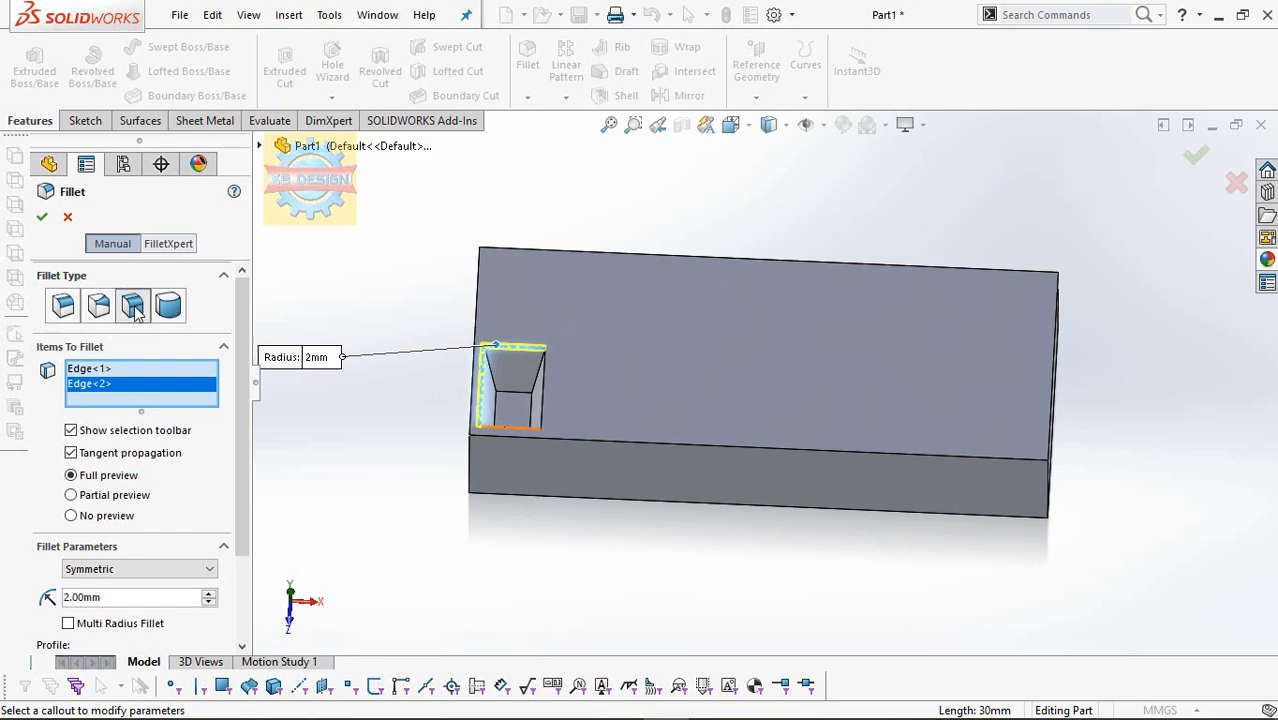
click(62, 307)
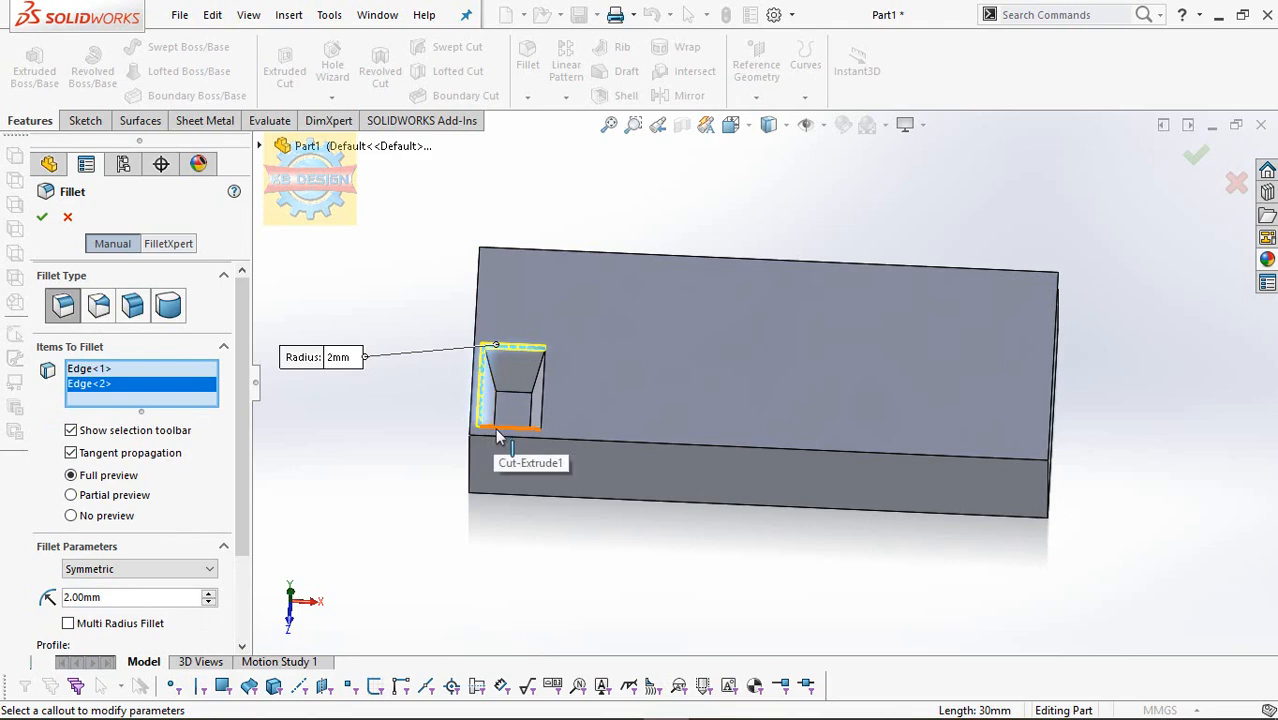
click(528, 432)
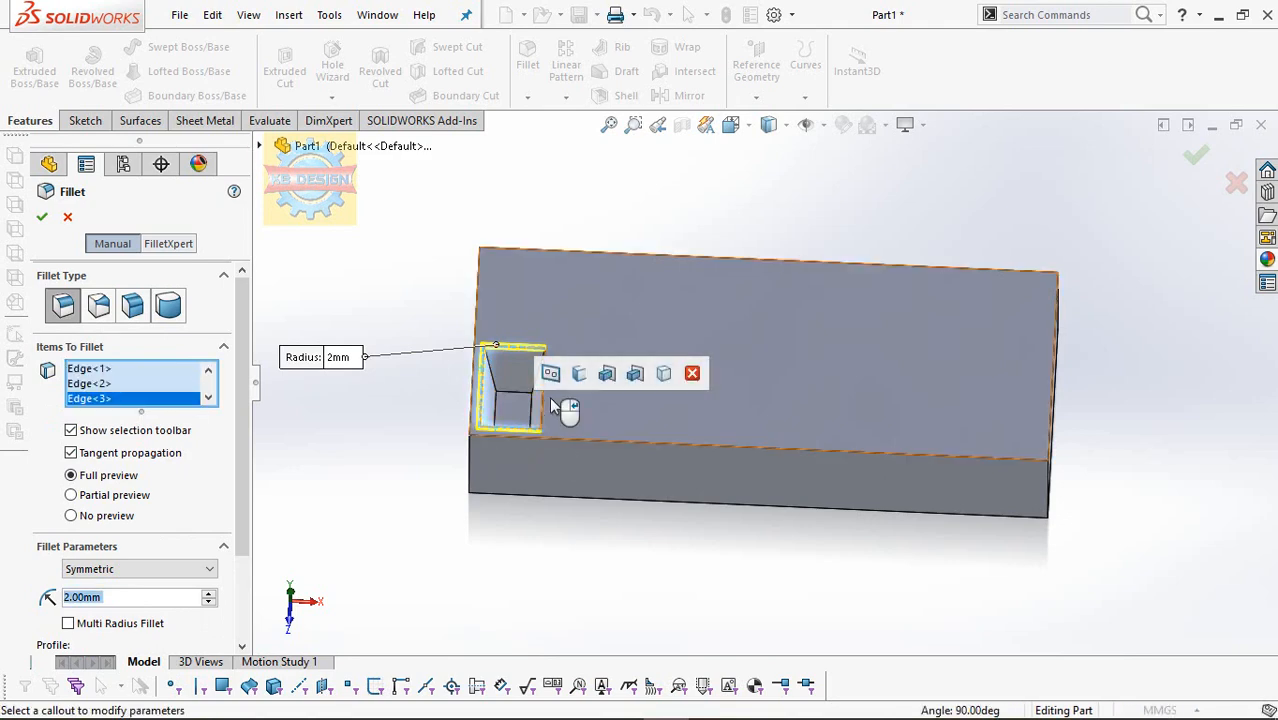
click(542, 400)
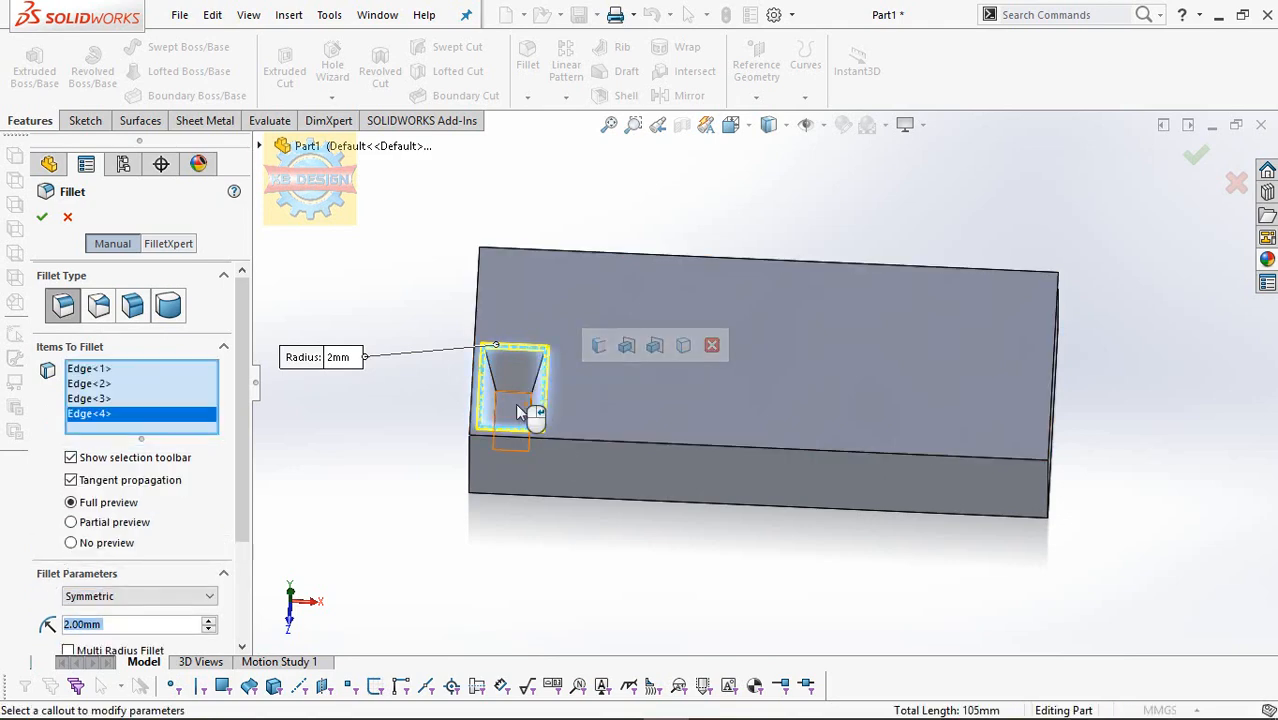
Add the pocket's floor and its two opposite short side walls to the fillet selection and apply the fillet
click(517, 410)
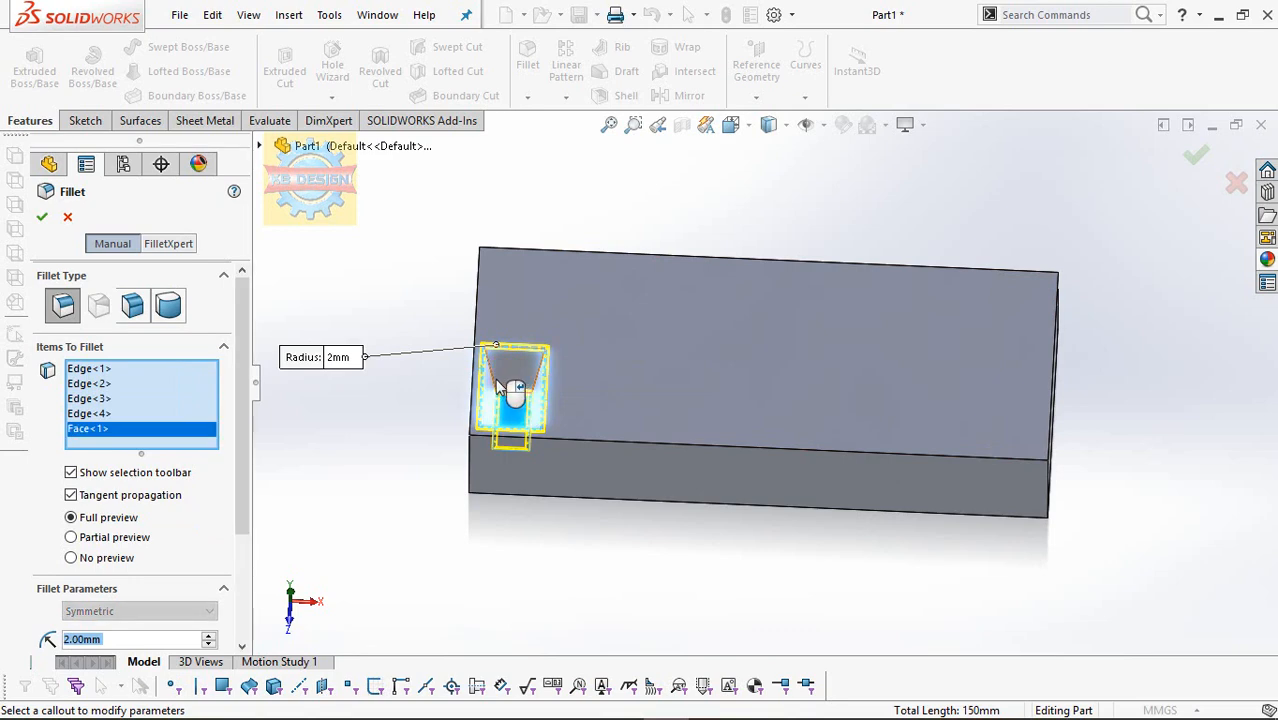
click(507, 388)
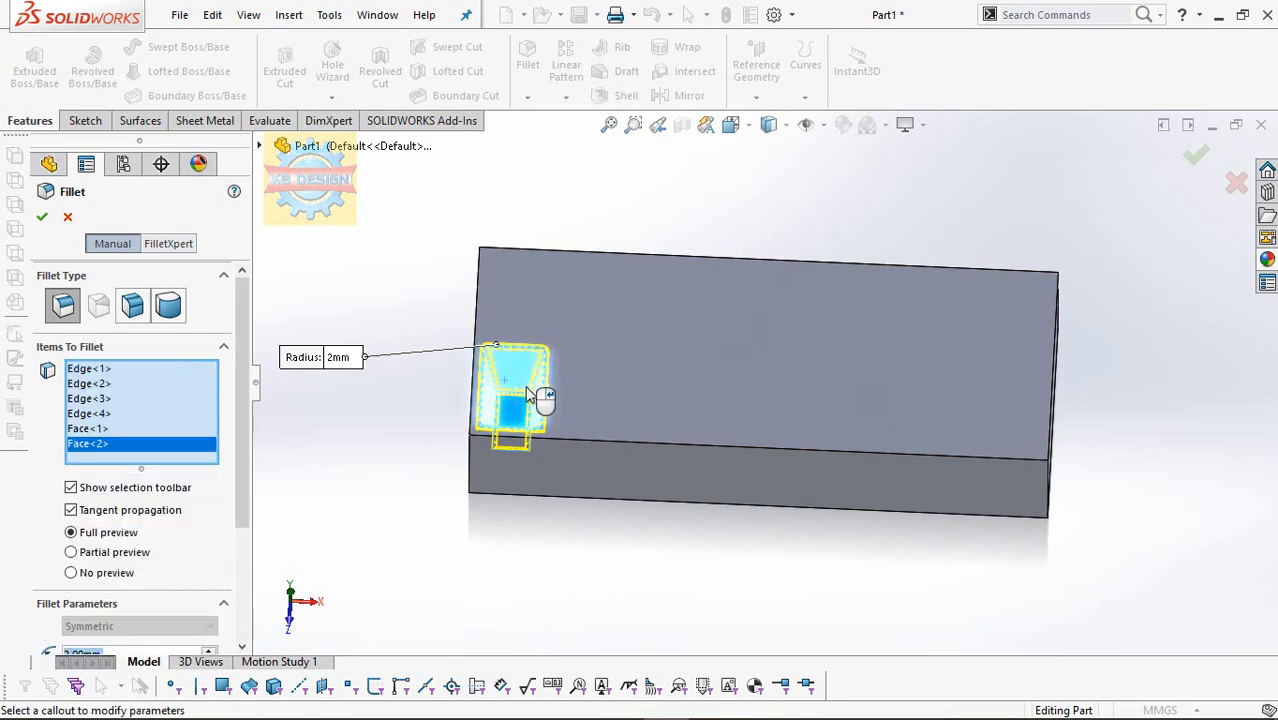
middle_drag(515, 405, 514, 467)
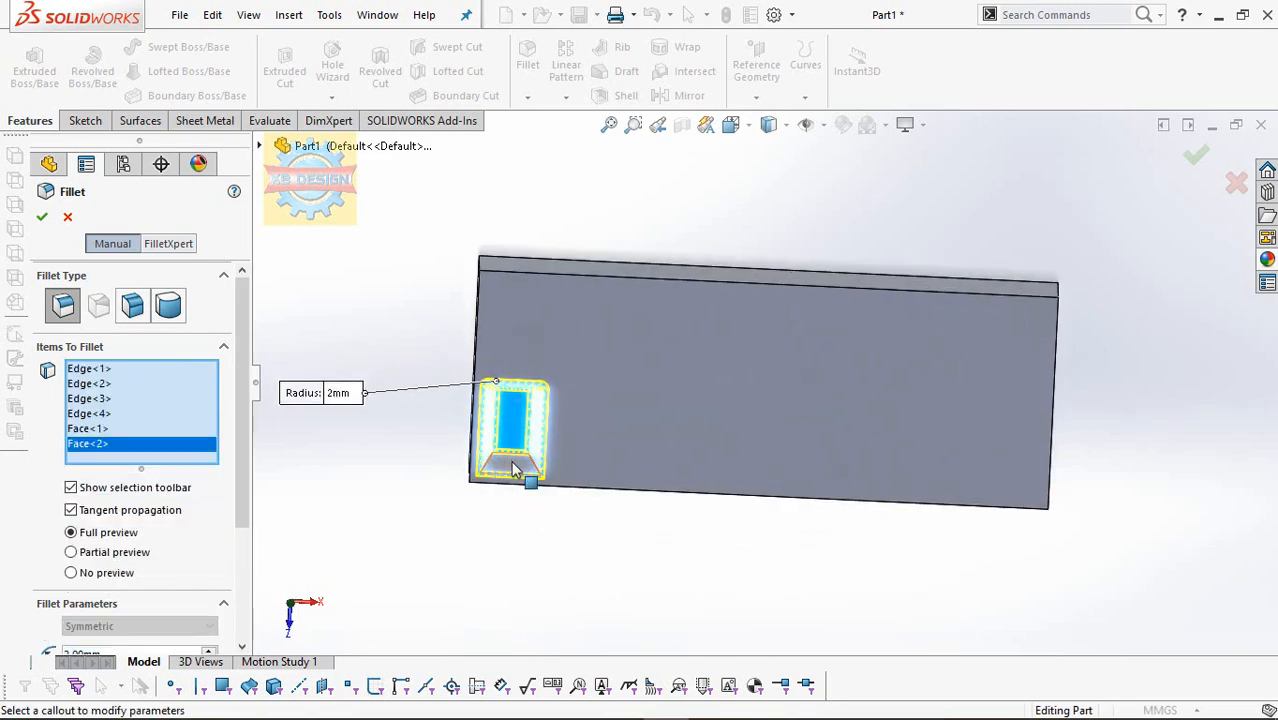
click(514, 467)
middle_drag(572, 425, 571, 308)
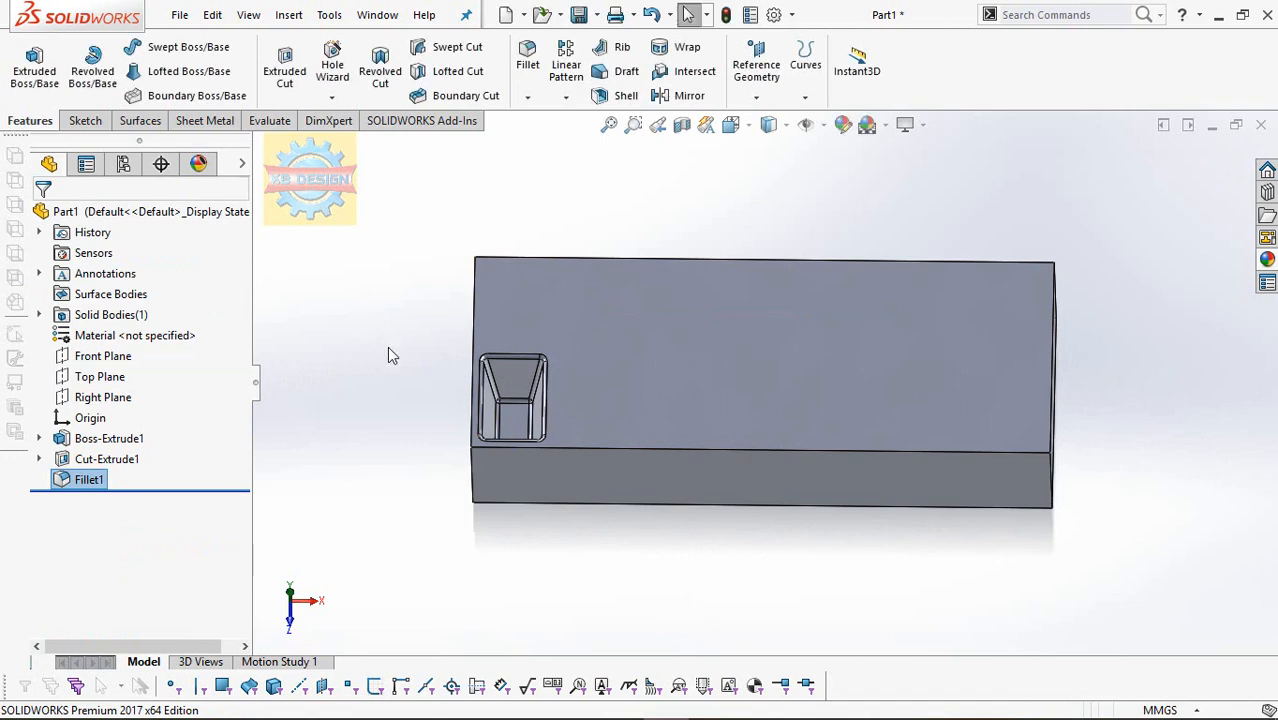
Start a linear pattern of the pocket's fillet along the block's short edge, two instances at 50 mm spacing, with the direction reversed onto the block
middle_drag(387, 346, 388, 280)
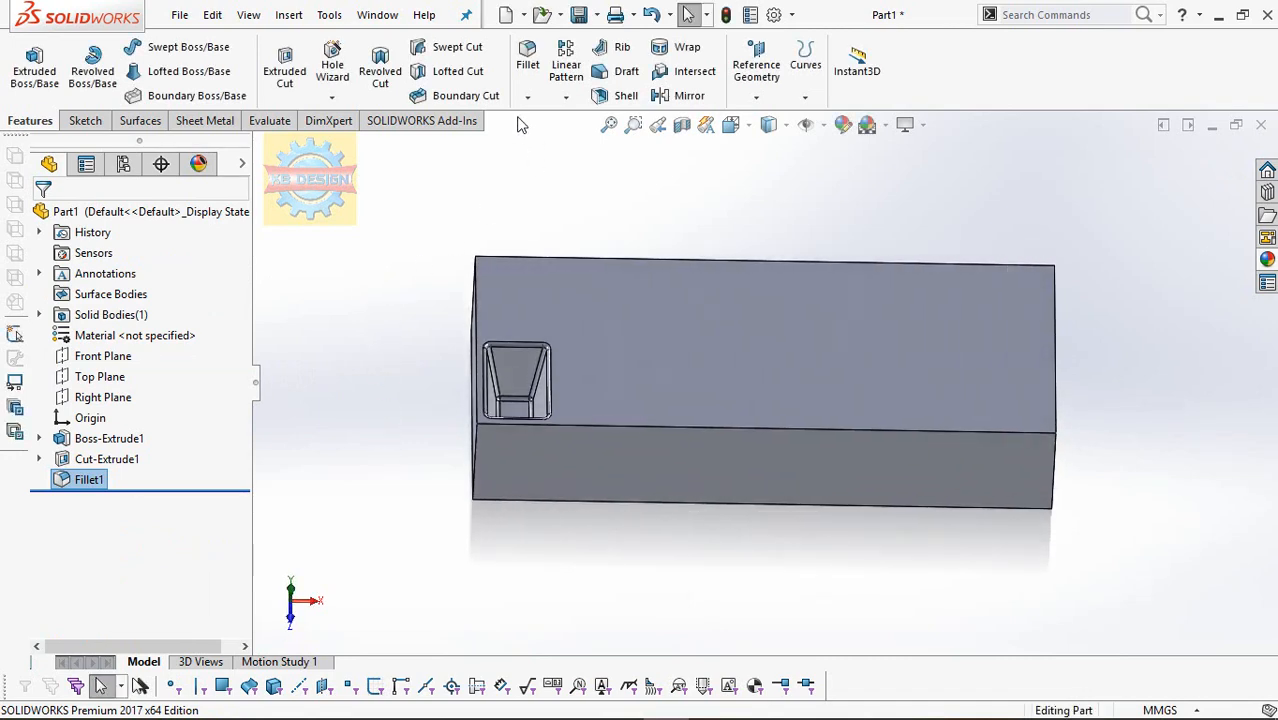
click(571, 74)
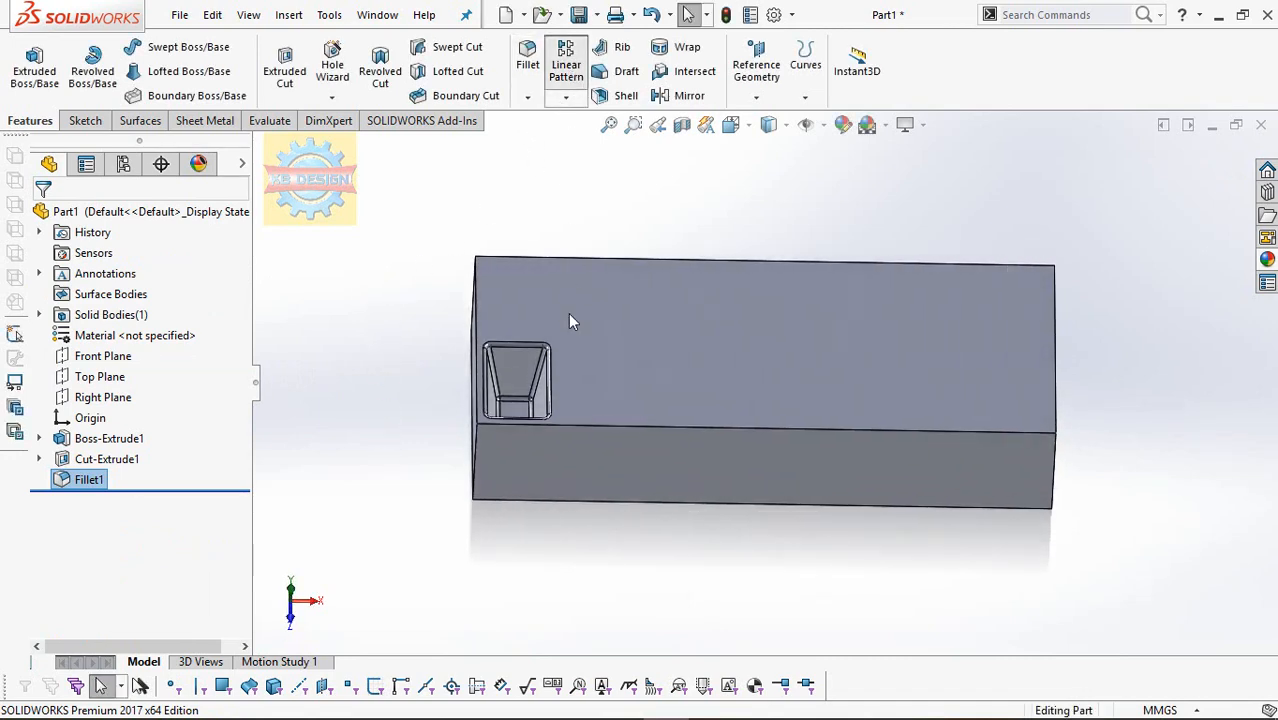
click(478, 340)
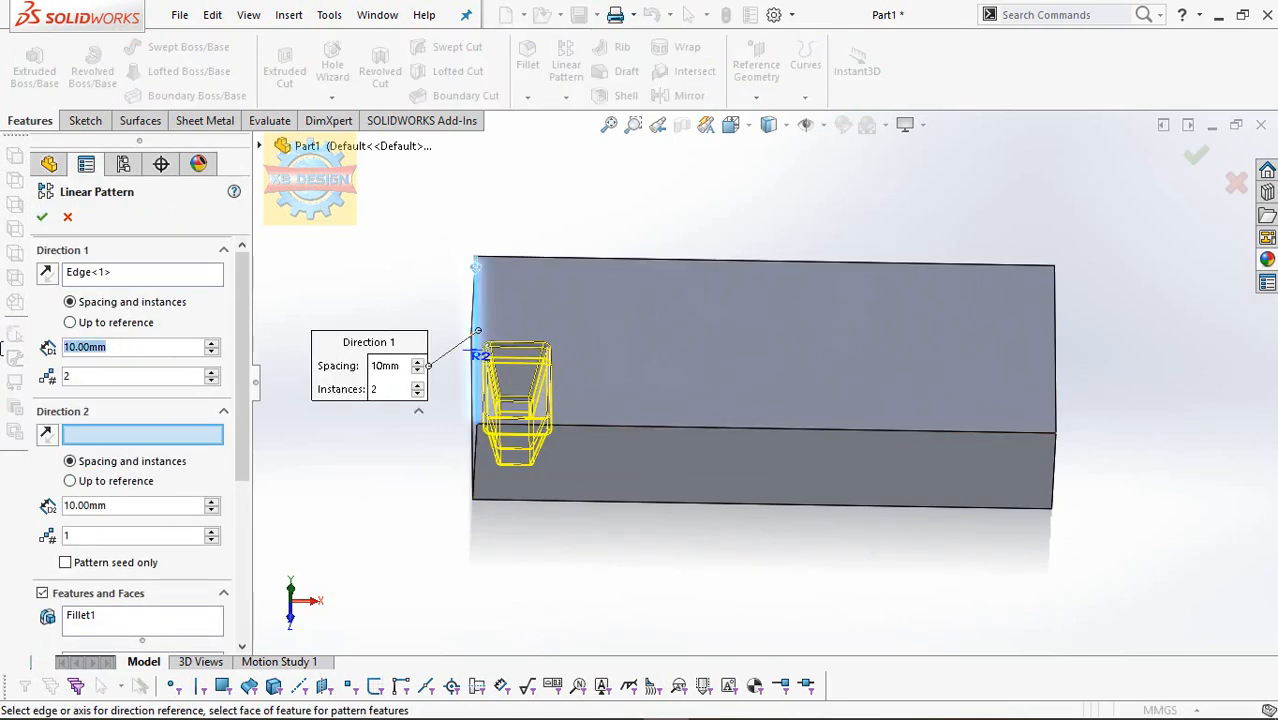
text(50)
key(Return)
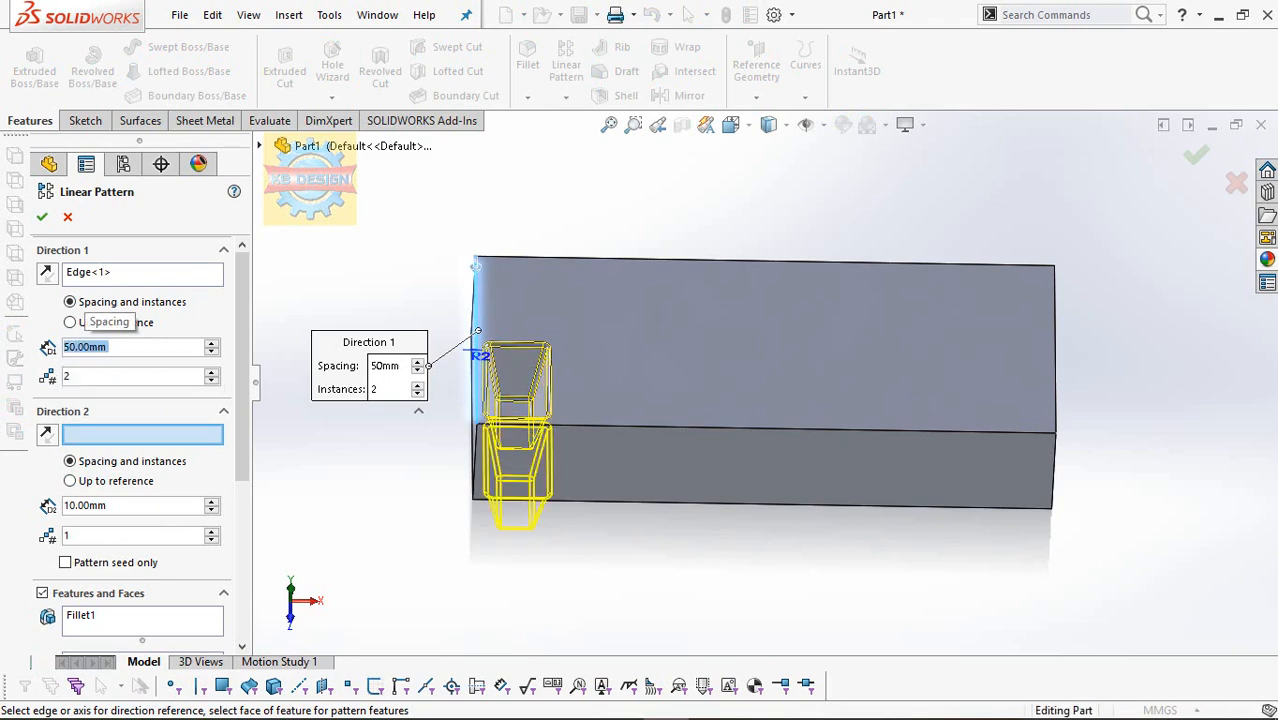
click(46, 275)
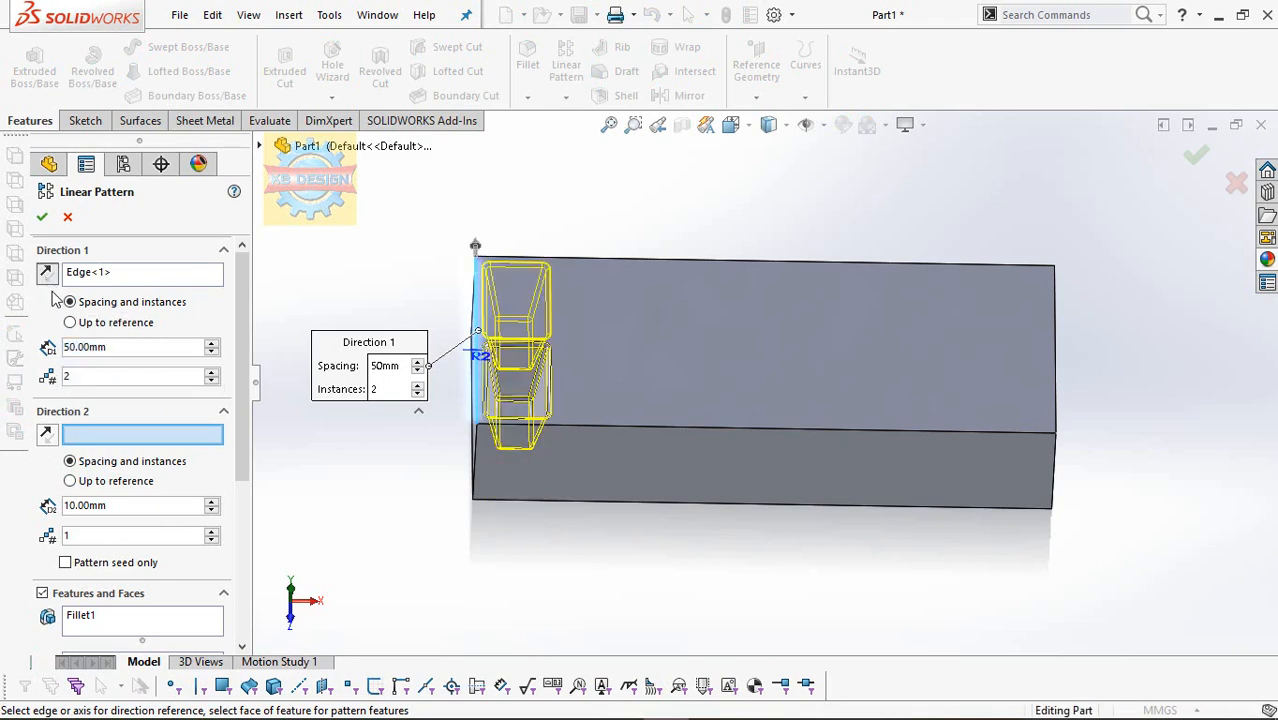
Try to pattern the fillet in a second direction along the block's long edge with 8 instances at 35 mm spacing
click(604, 430)
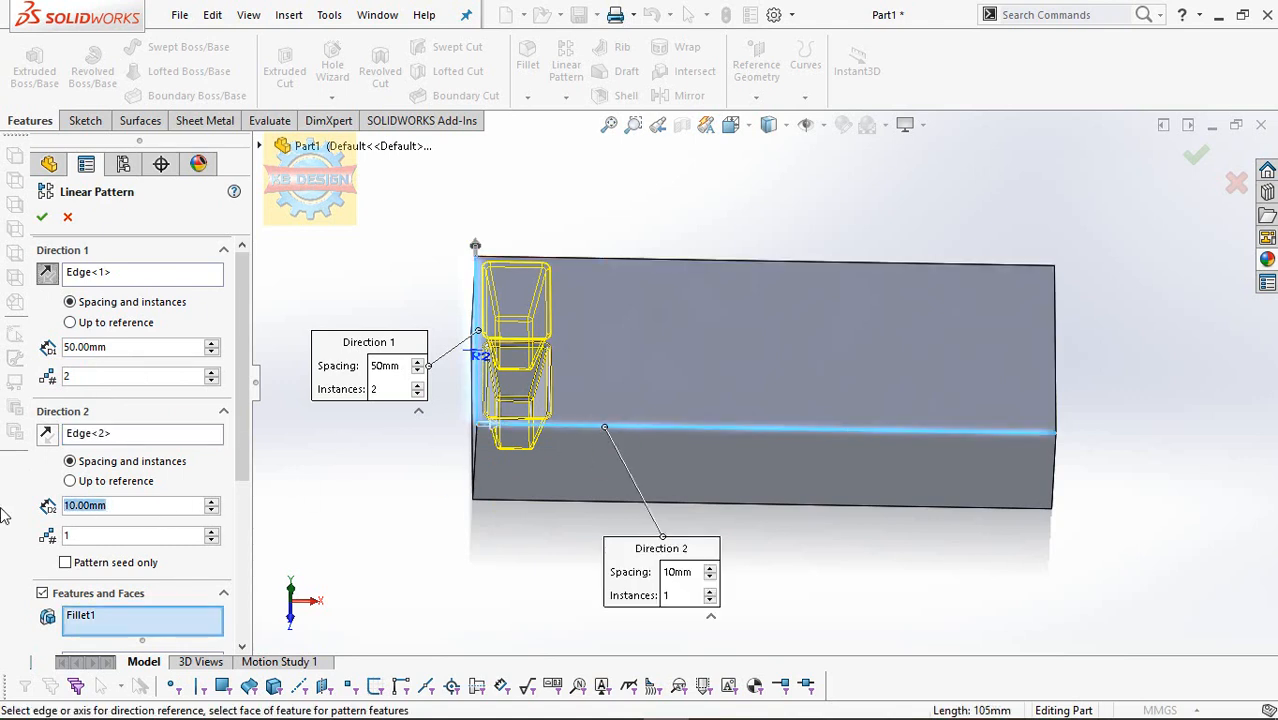
text(35)
key(Return)
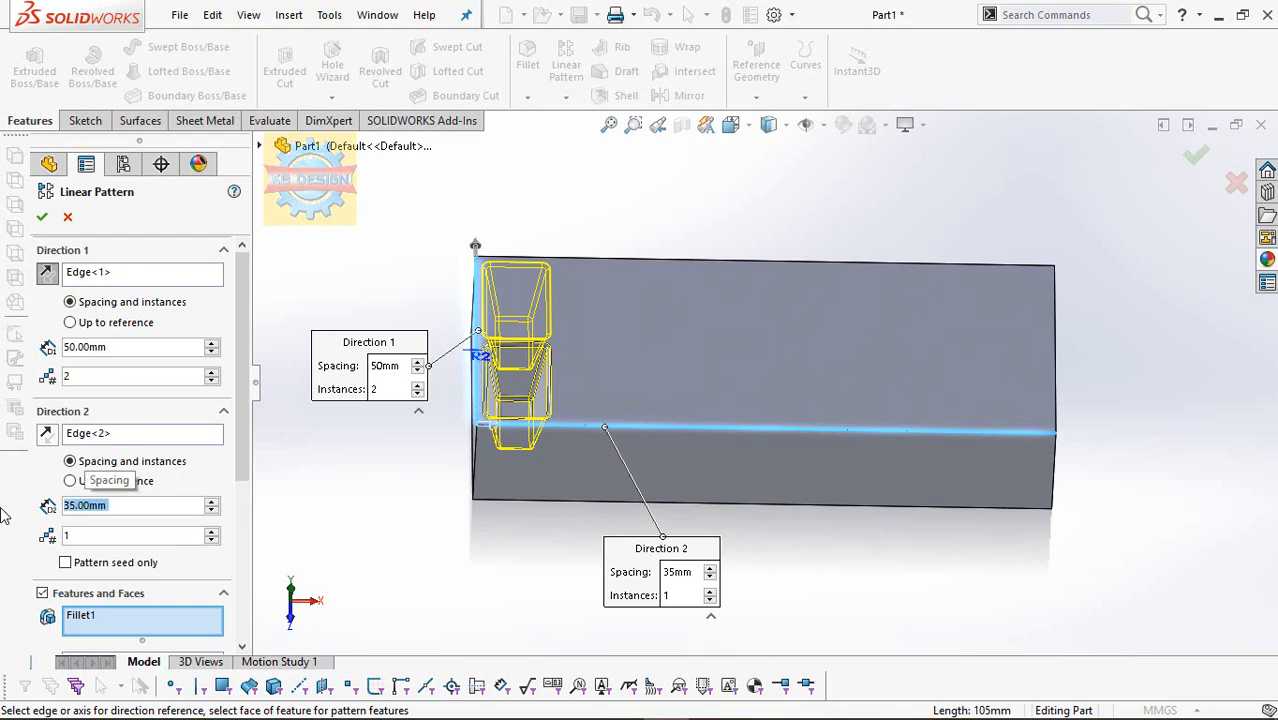
key(Tab)
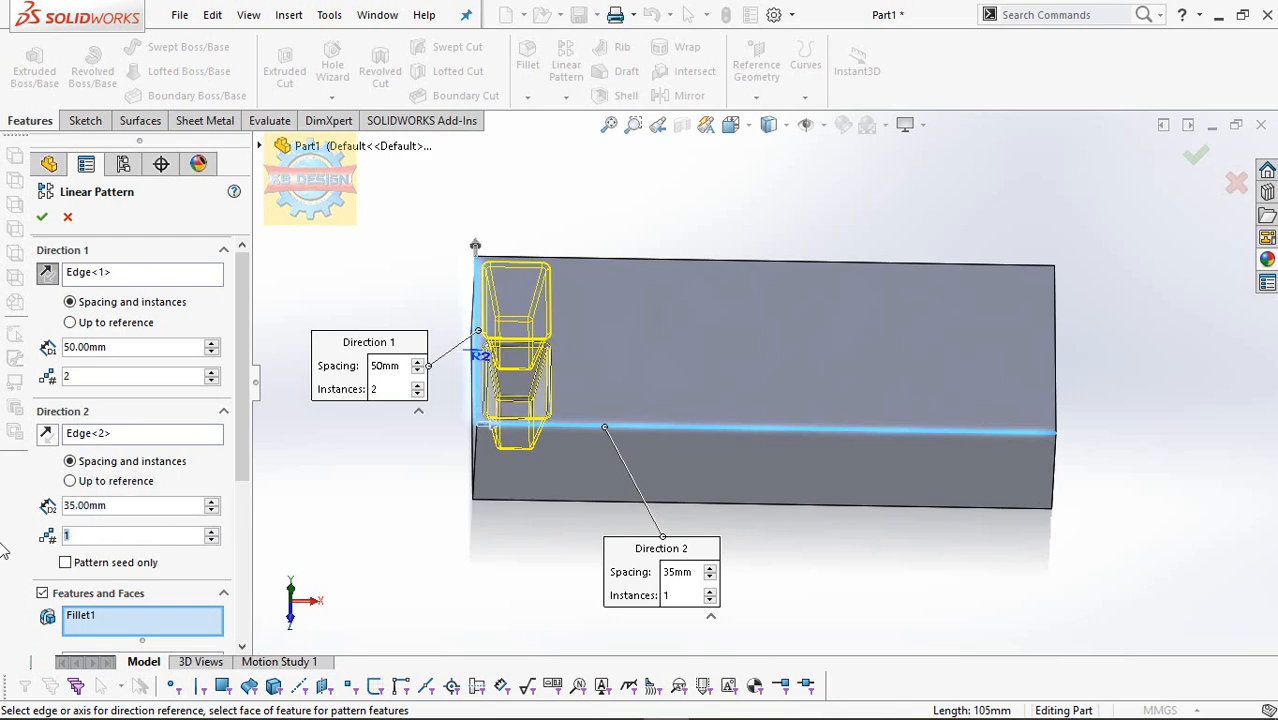
text(8)
key(Return)
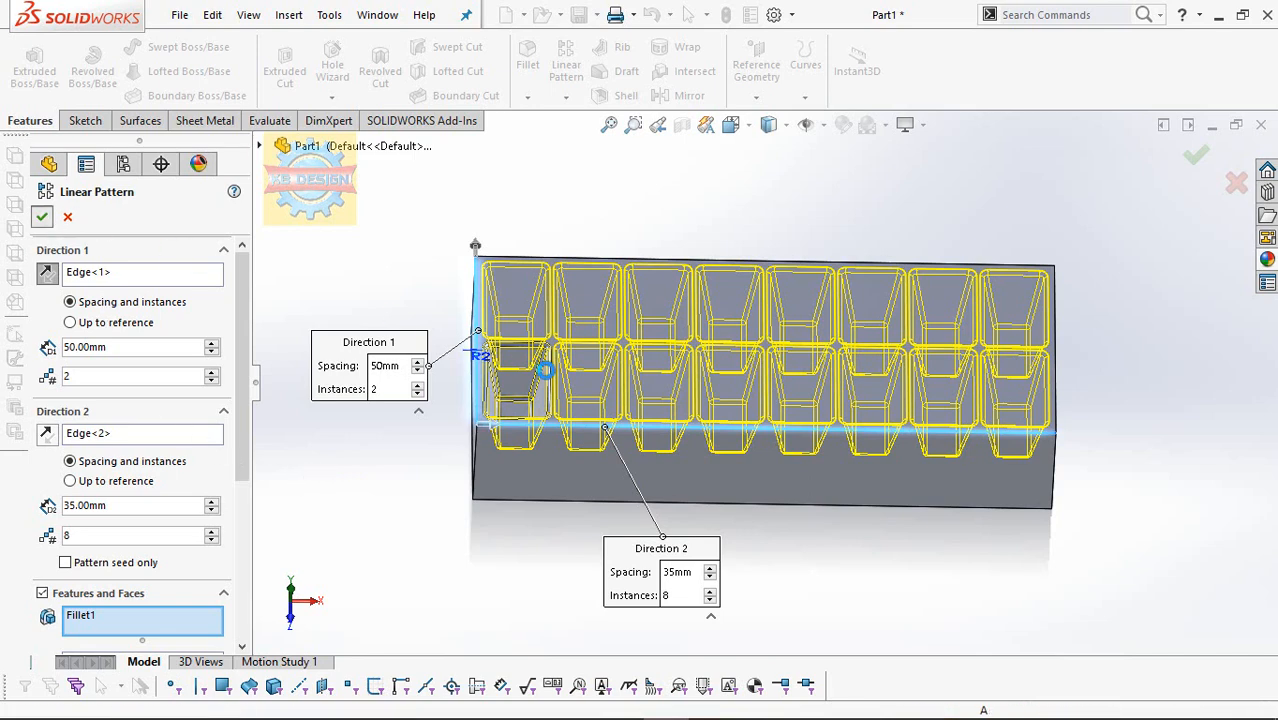
click(42, 217)
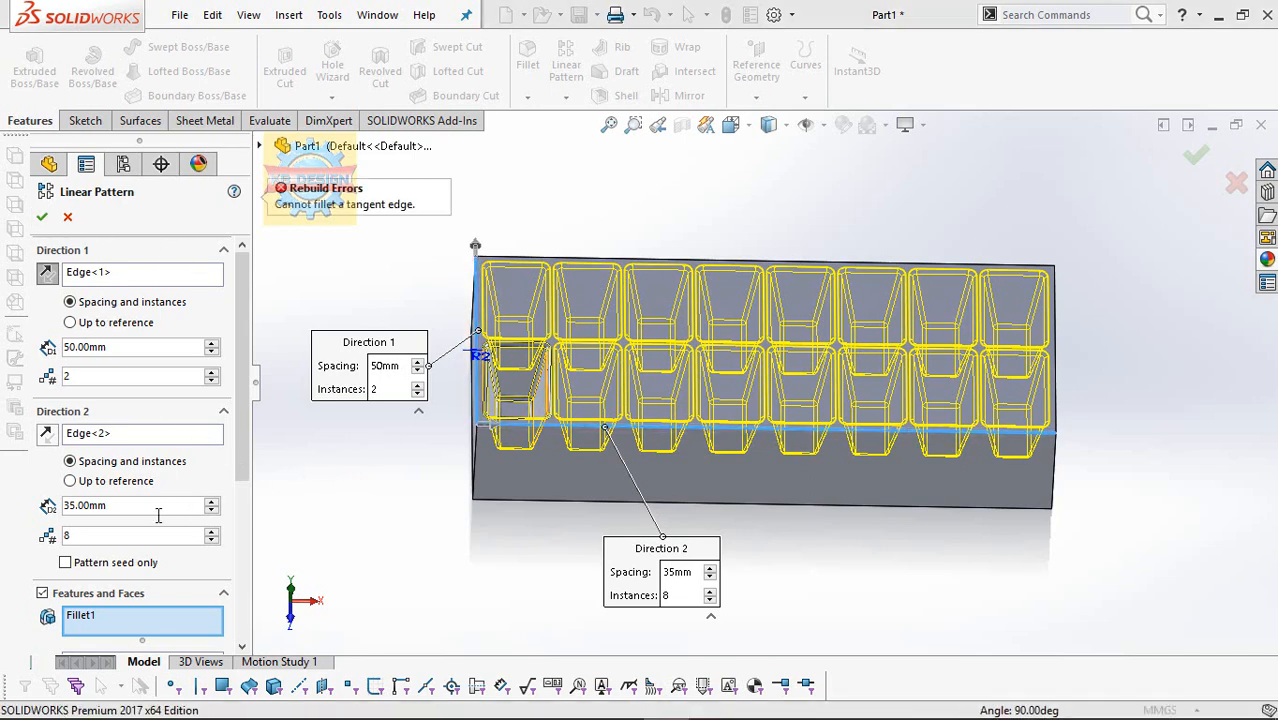
Try the fillet pattern with the Geometry pattern option enabled, and discard the pattern
scroll(213, 503, down, 5)
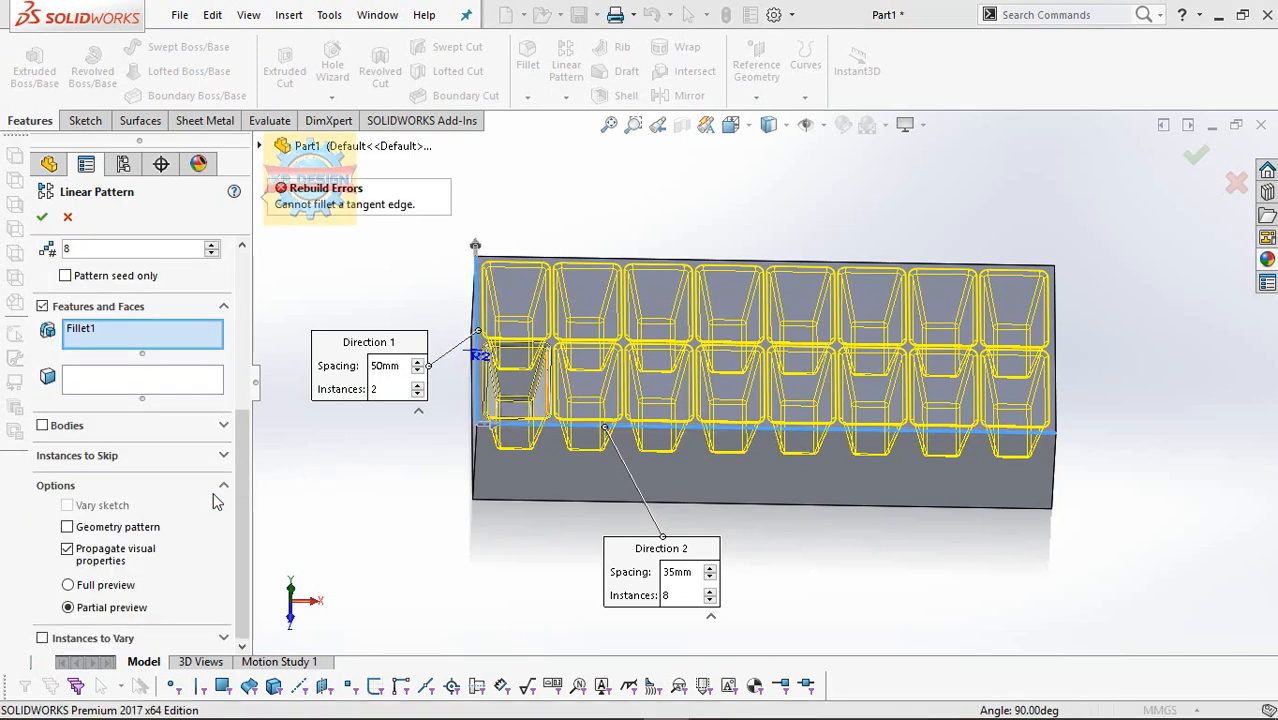
click(110, 529)
click(42, 217)
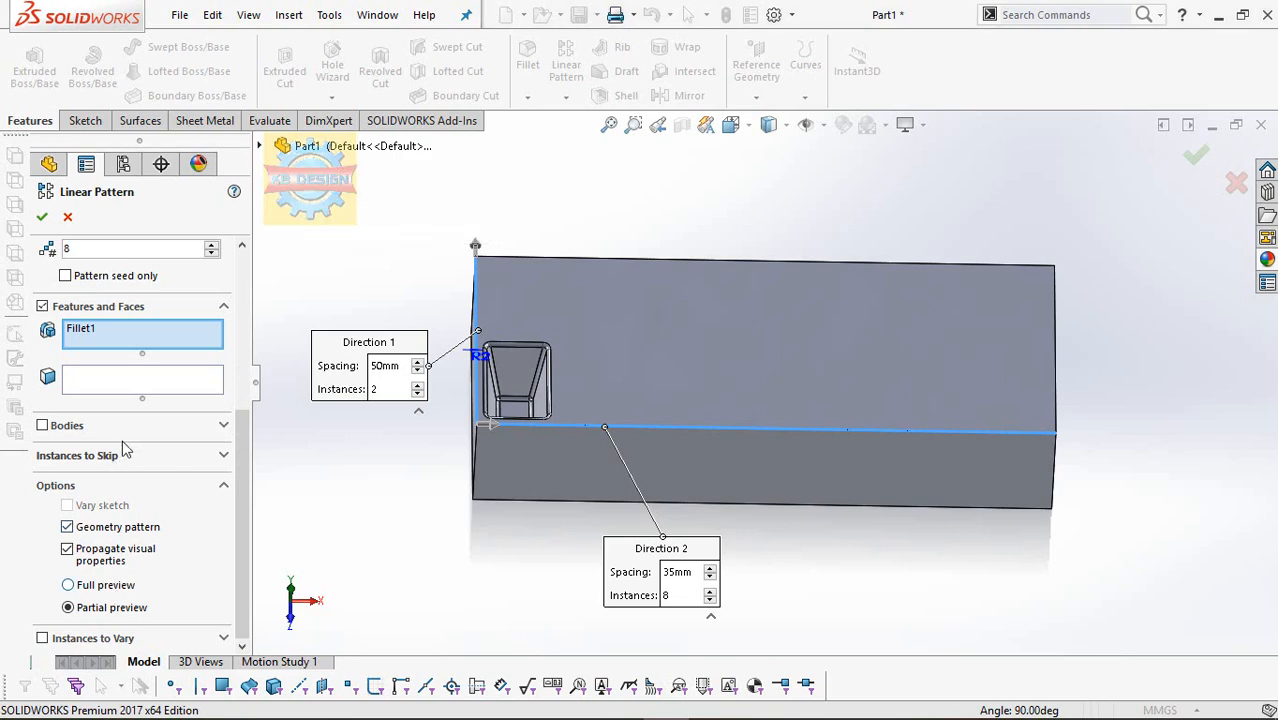
scroll(125, 440, up, 4)
scroll(127, 412, up, 1)
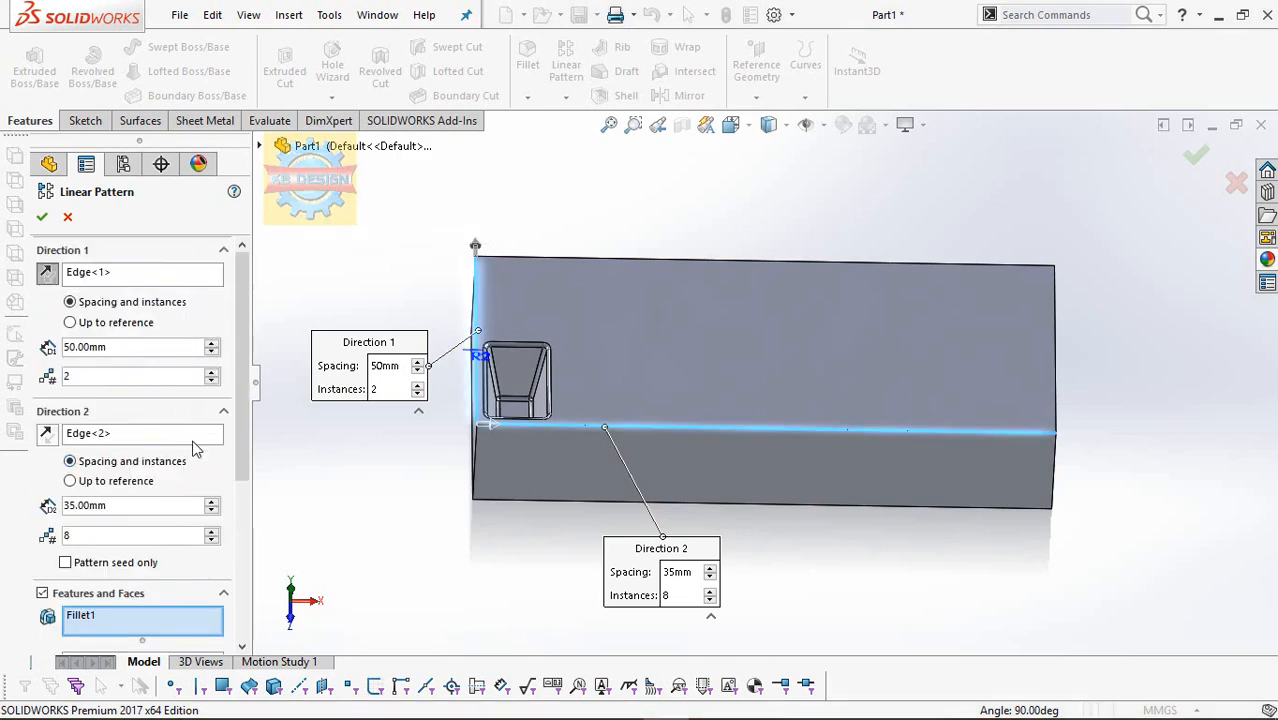
click(68, 217)
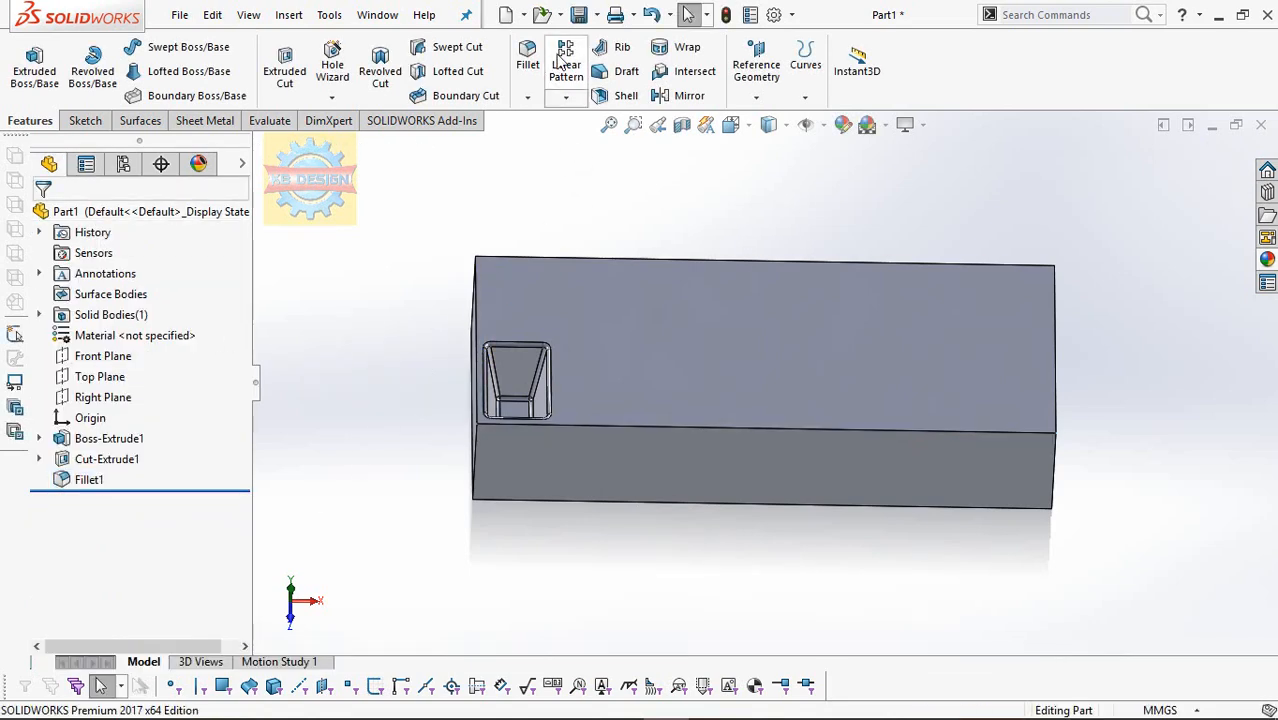
Set up a linear pattern of the pocket's cut and fillet along the block's short edge, two instances at 50 mm, reversed onto the block
click(475, 318)
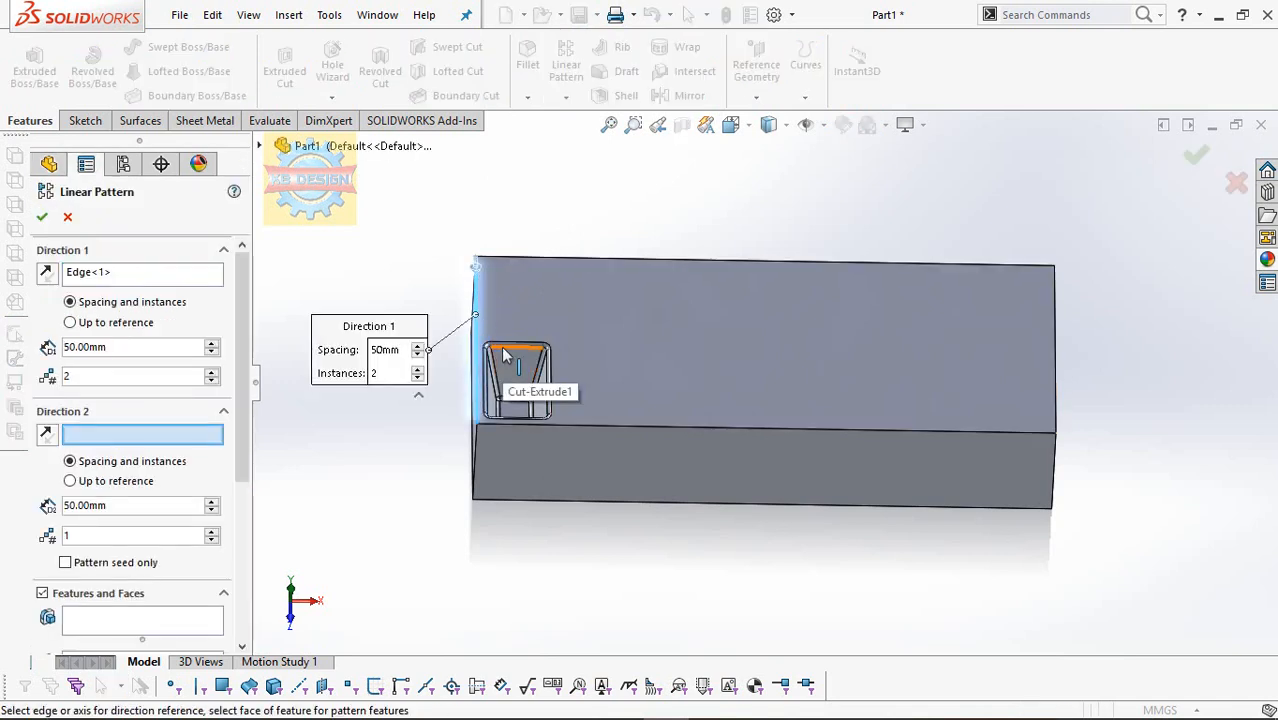
click(507, 351)
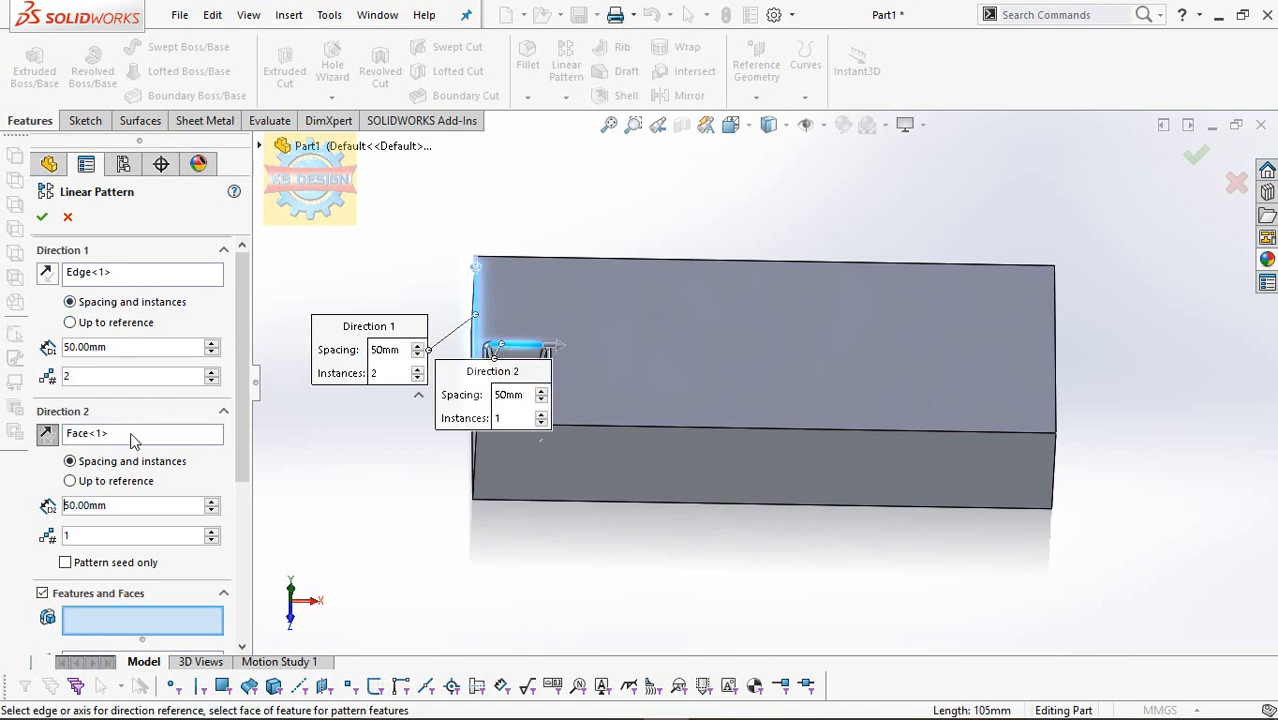
right_click(135, 441)
click(185, 446)
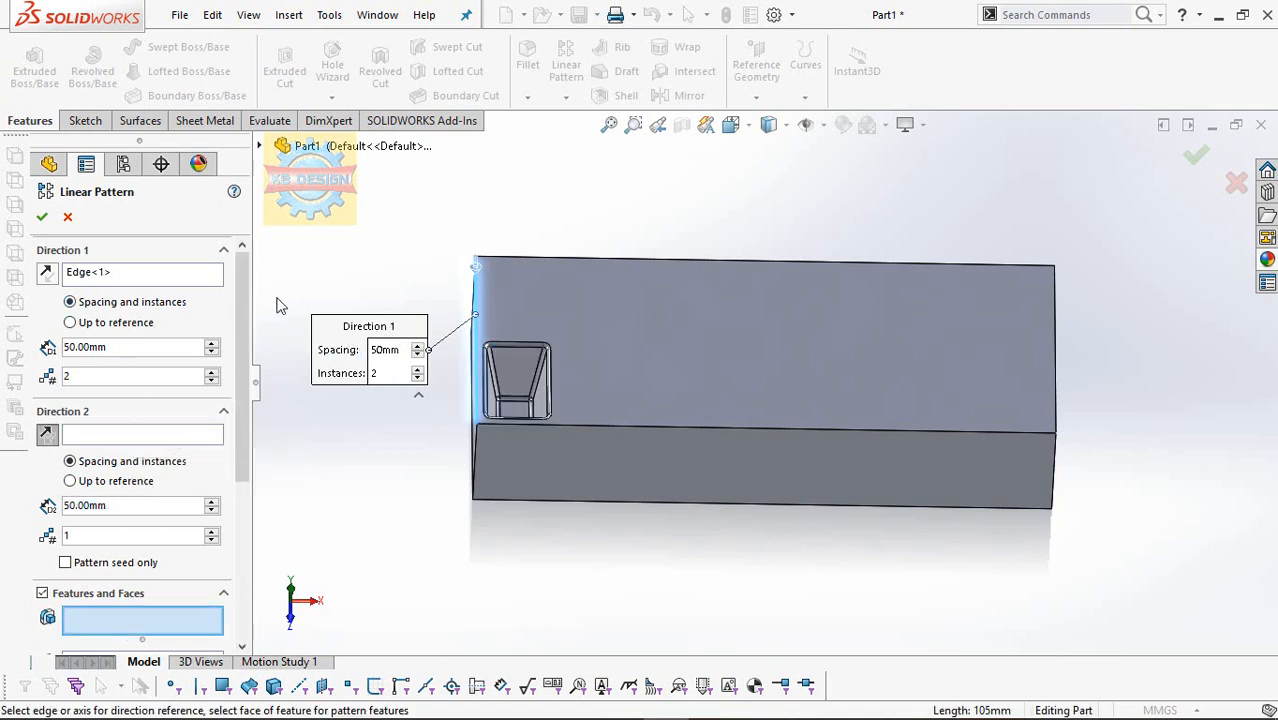
click(260, 146)
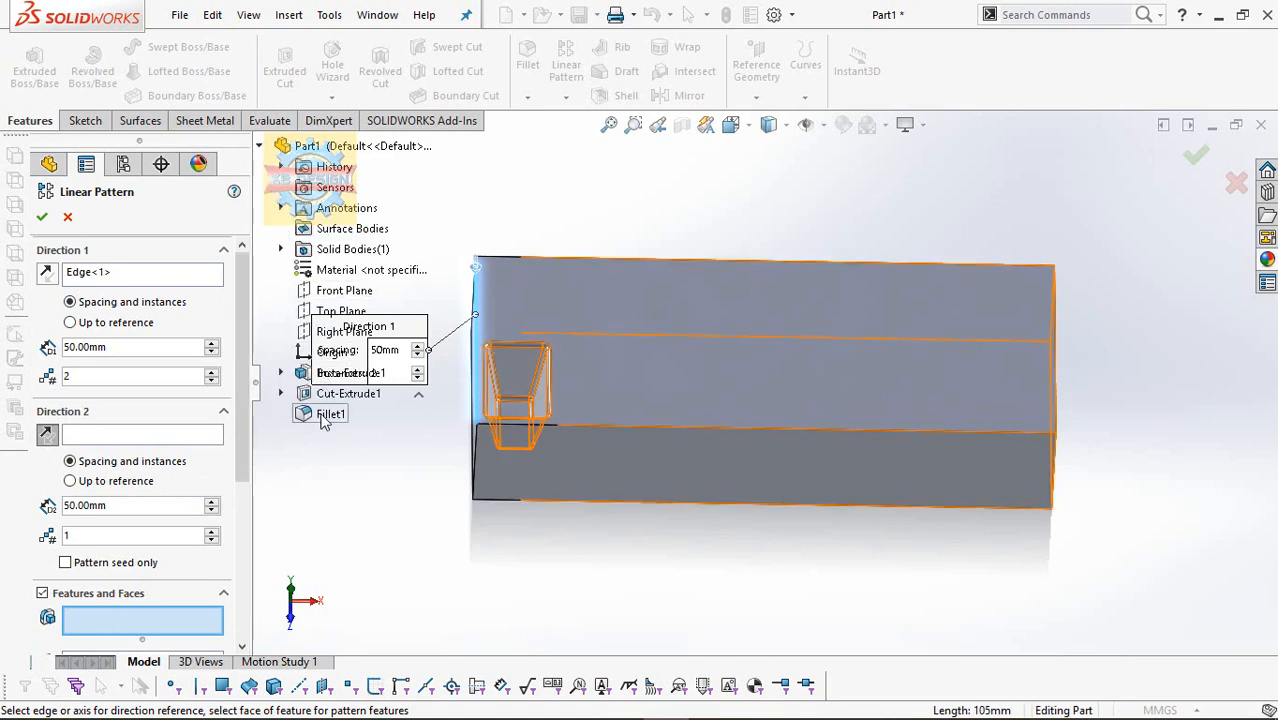
click(323, 421)
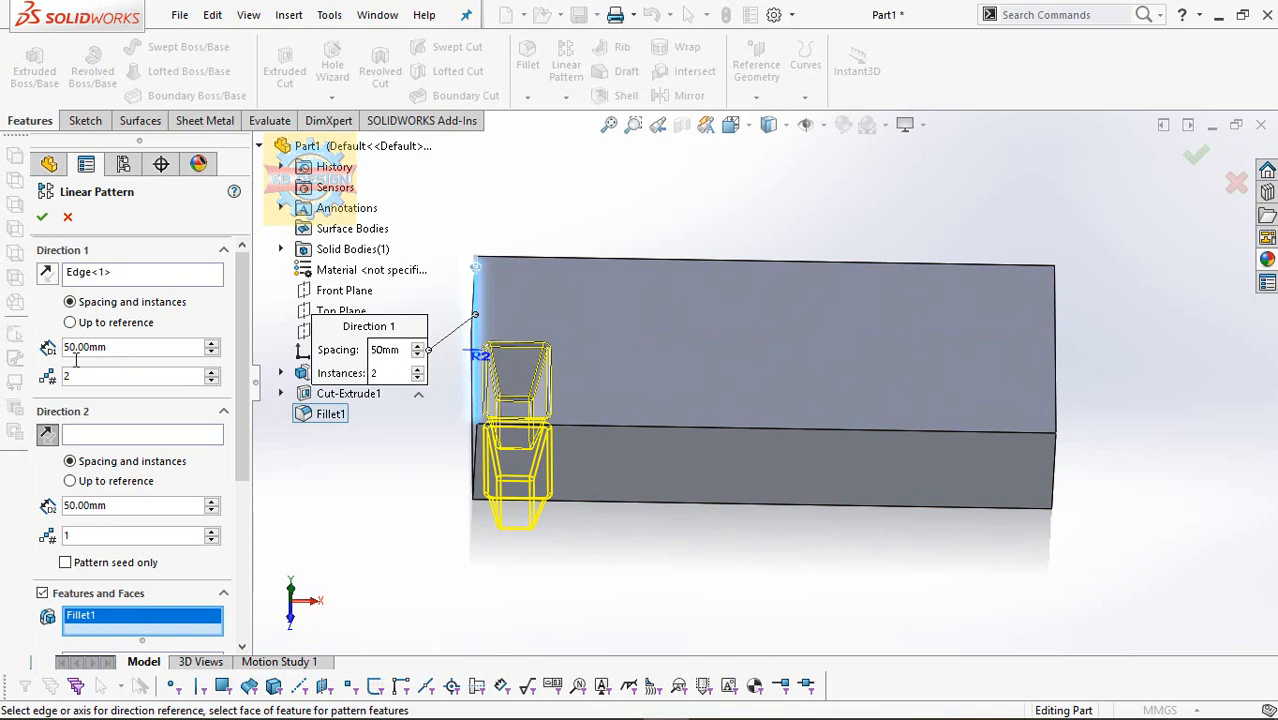
click(49, 275)
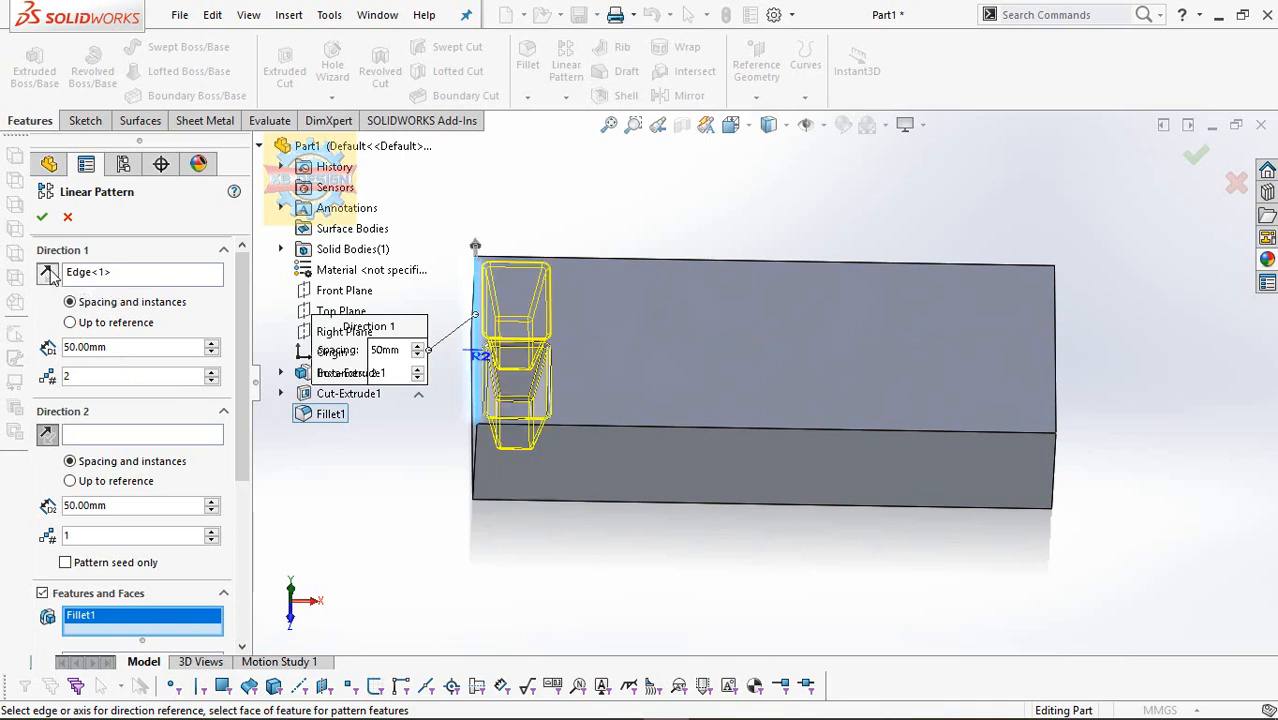
click(42, 218)
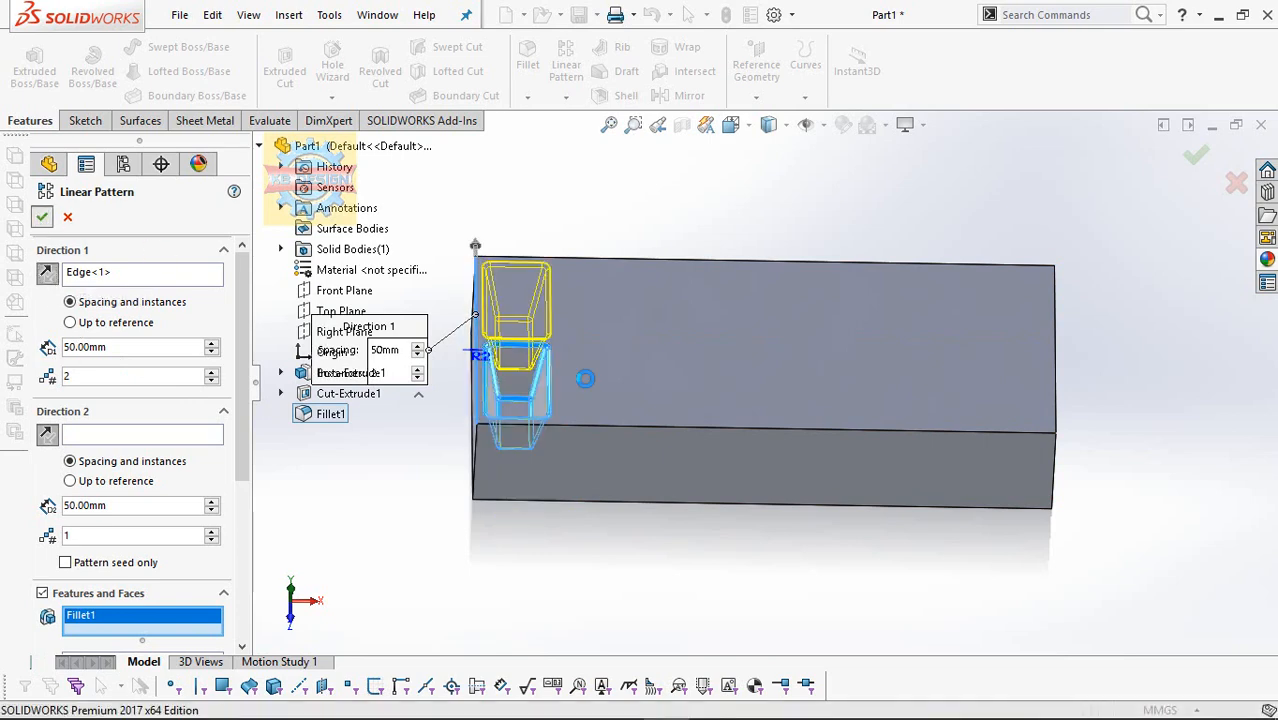
click(360, 396)
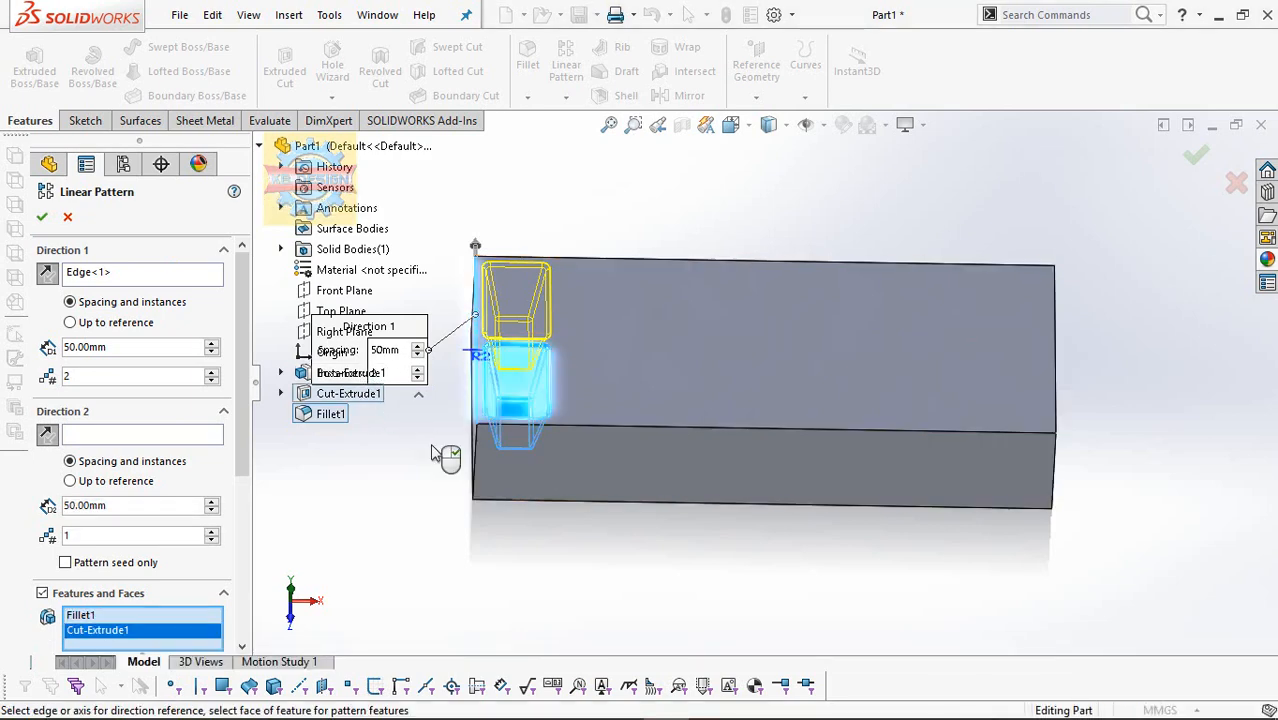
Add a second pattern direction along the block's long edge with 8 instances at 35 mm spacing, and apply the pattern
click(163, 434)
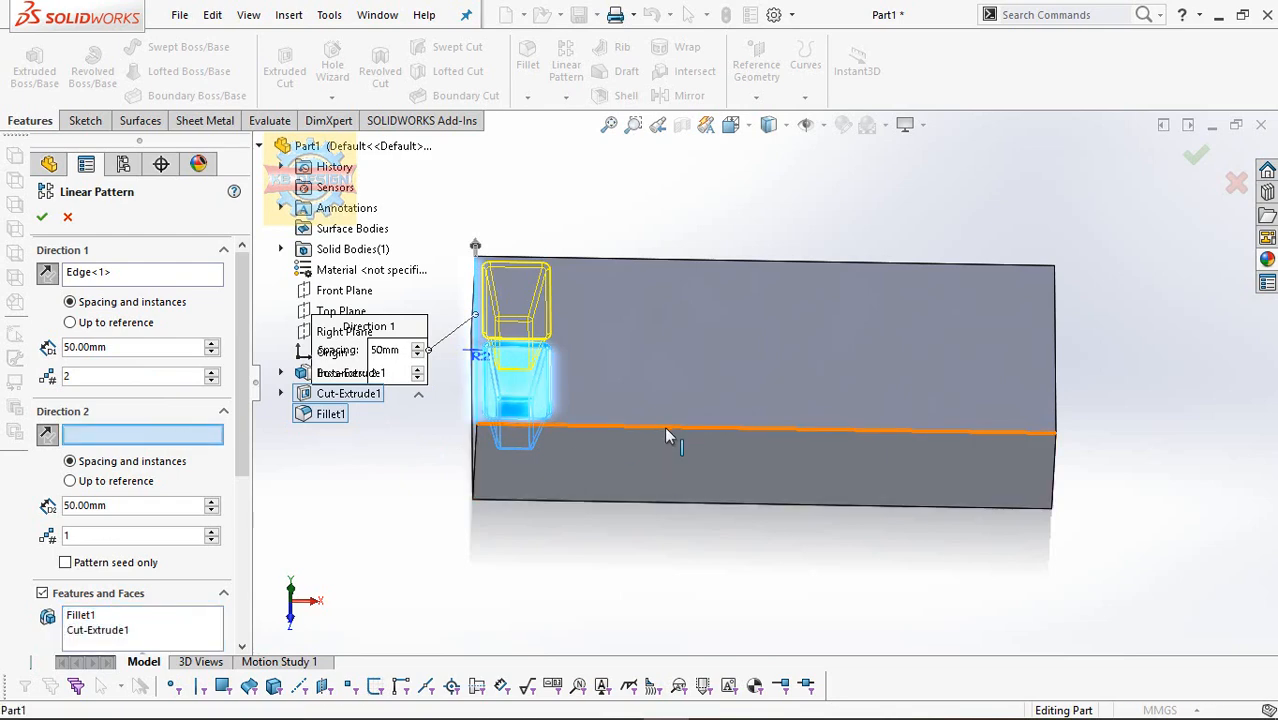
click(664, 427)
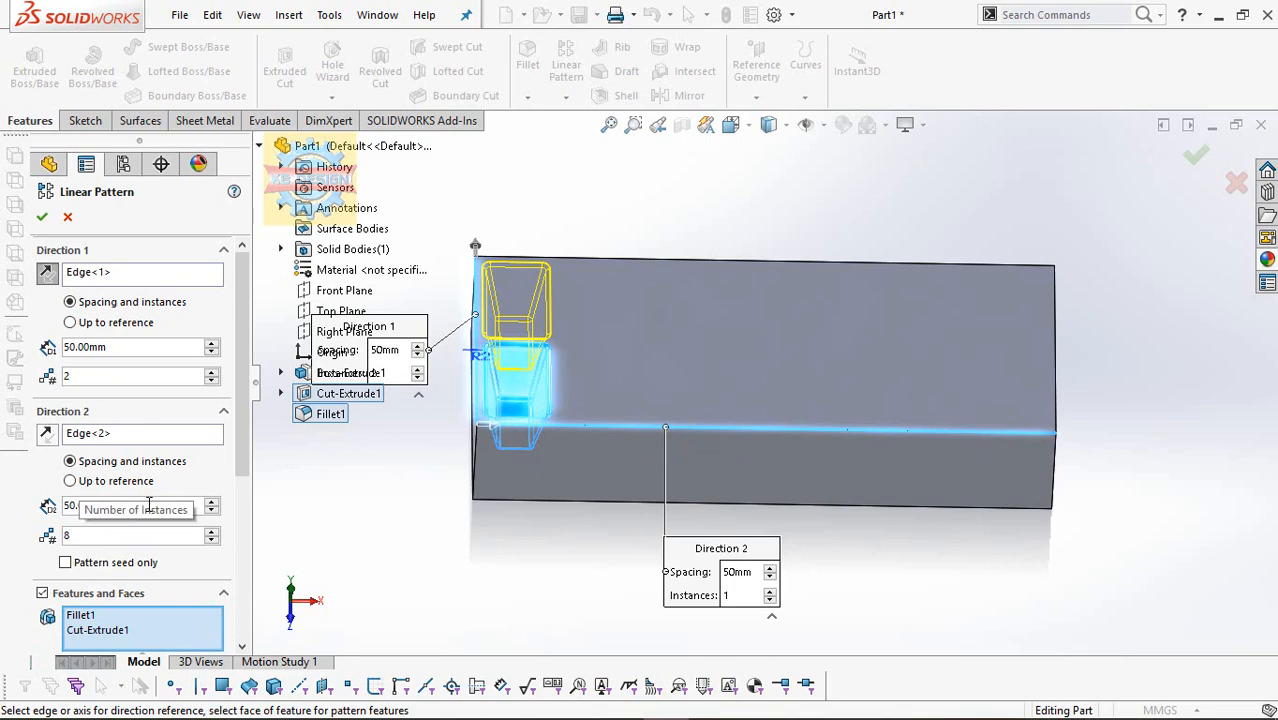
drag(148, 505, 5, 512)
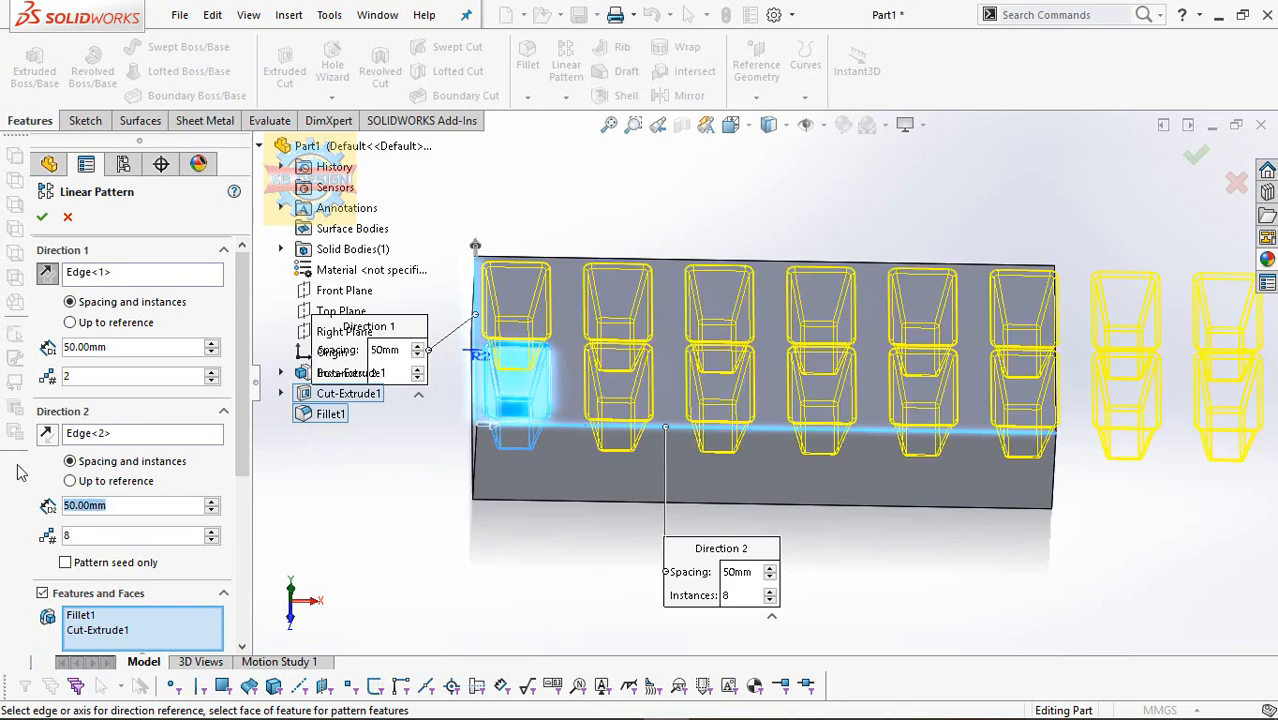
text(35)
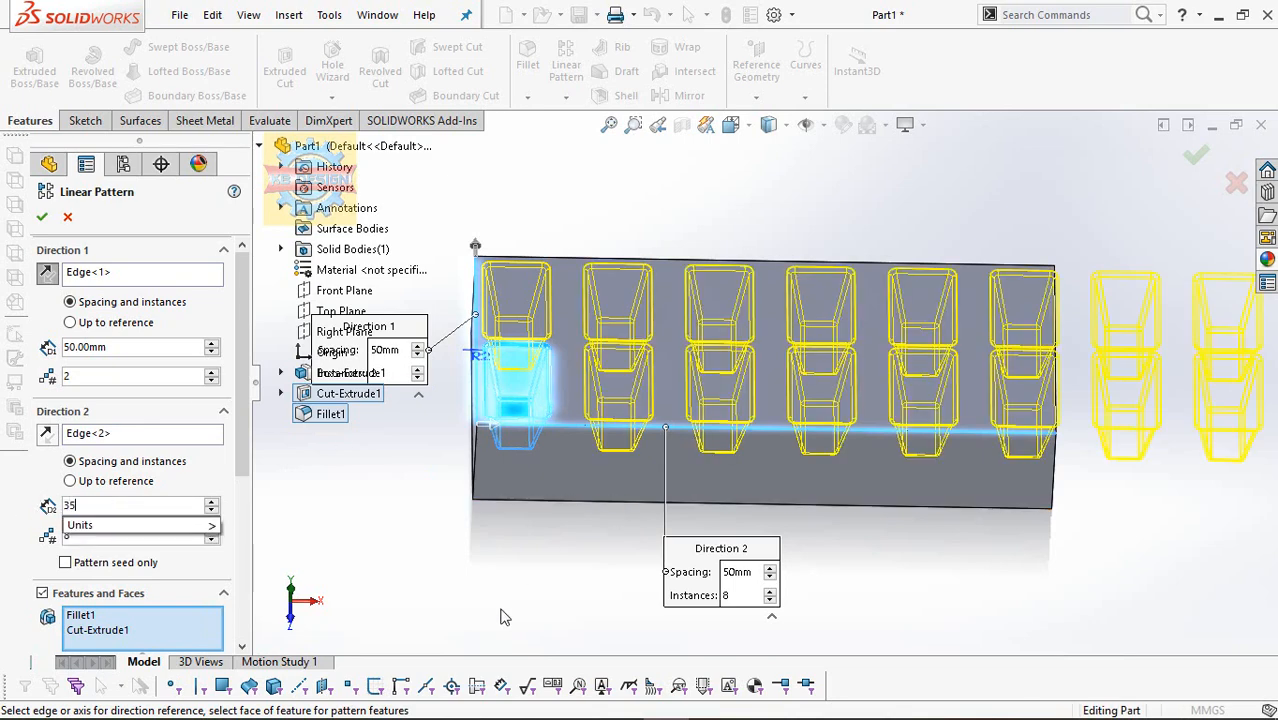
key(Return)
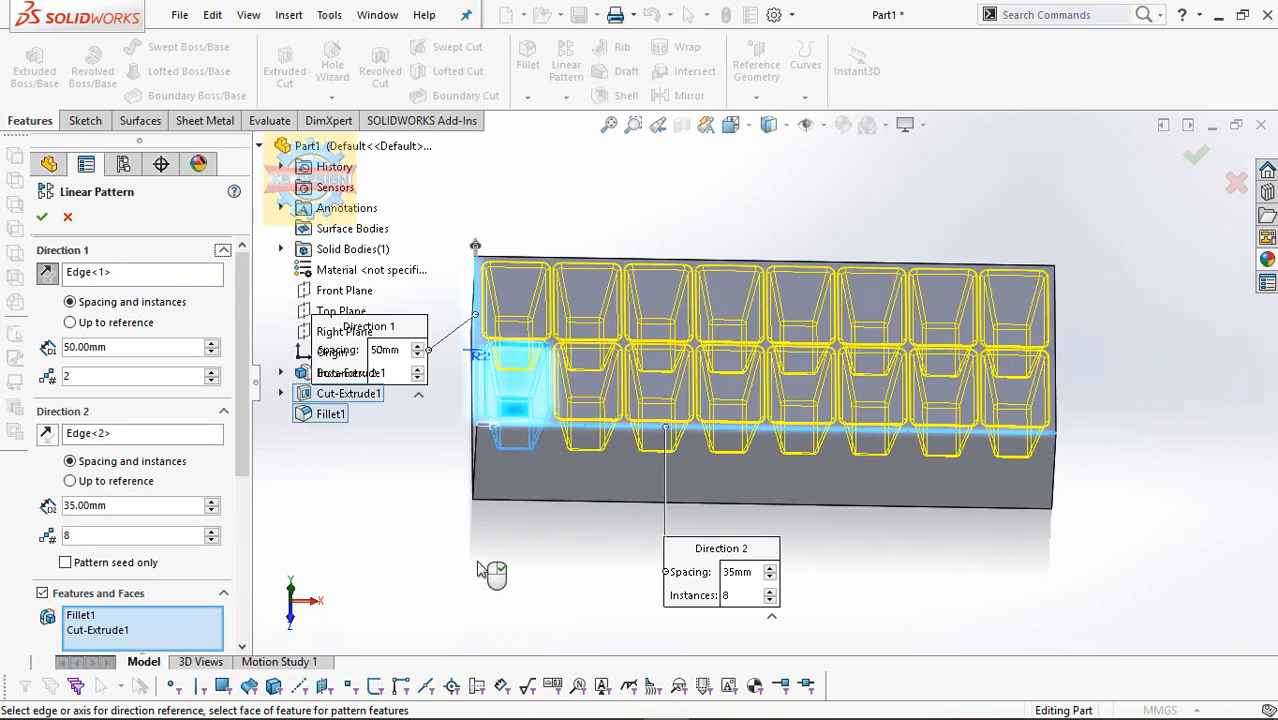
click(41, 218)
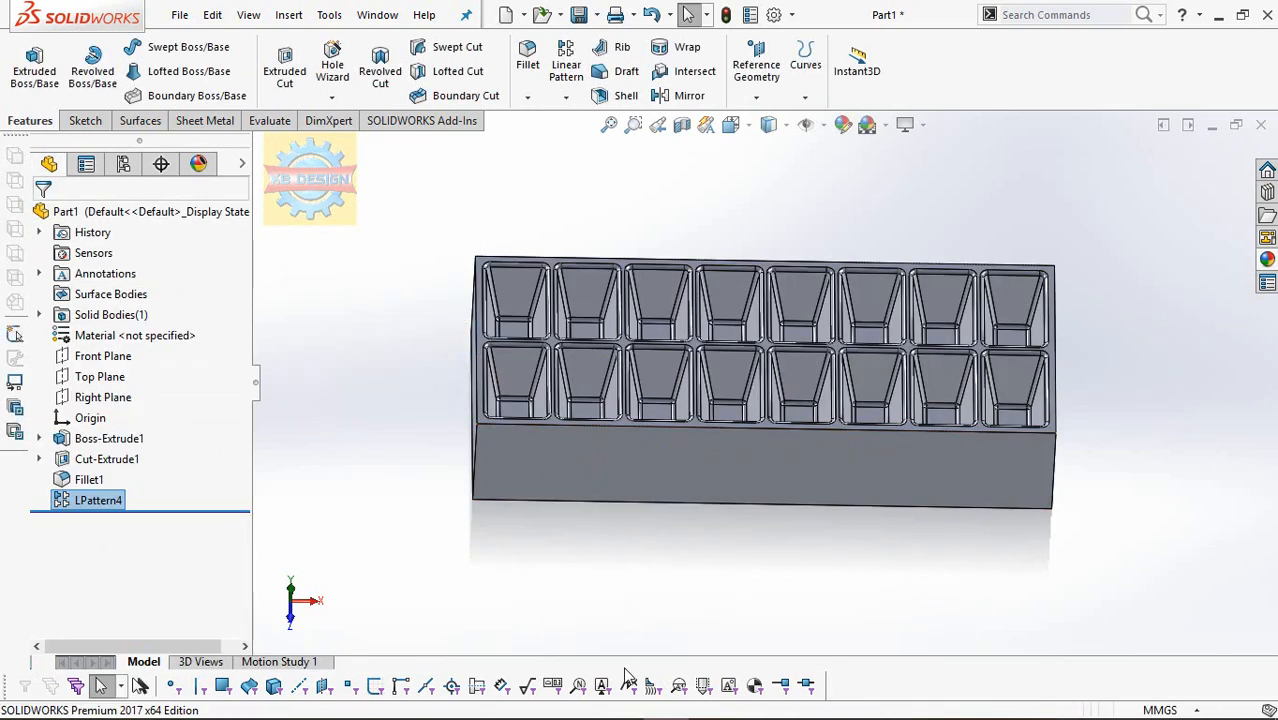
Start a shell with 1 mm wall thickness and select the block's bottom, one end face and one long side face for removal
middle_drag(625, 677, 638, 549)
middle_drag(617, 405, 607, 118)
click(614, 95)
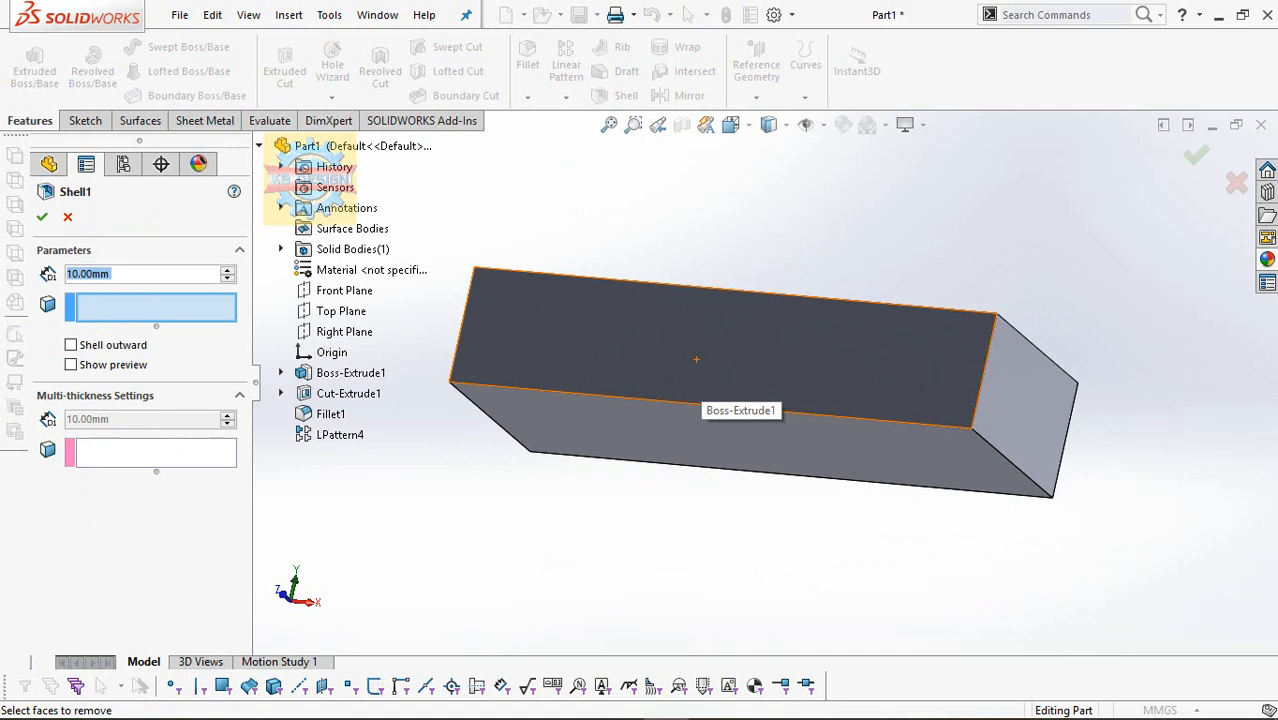
text(1)
click(540, 326)
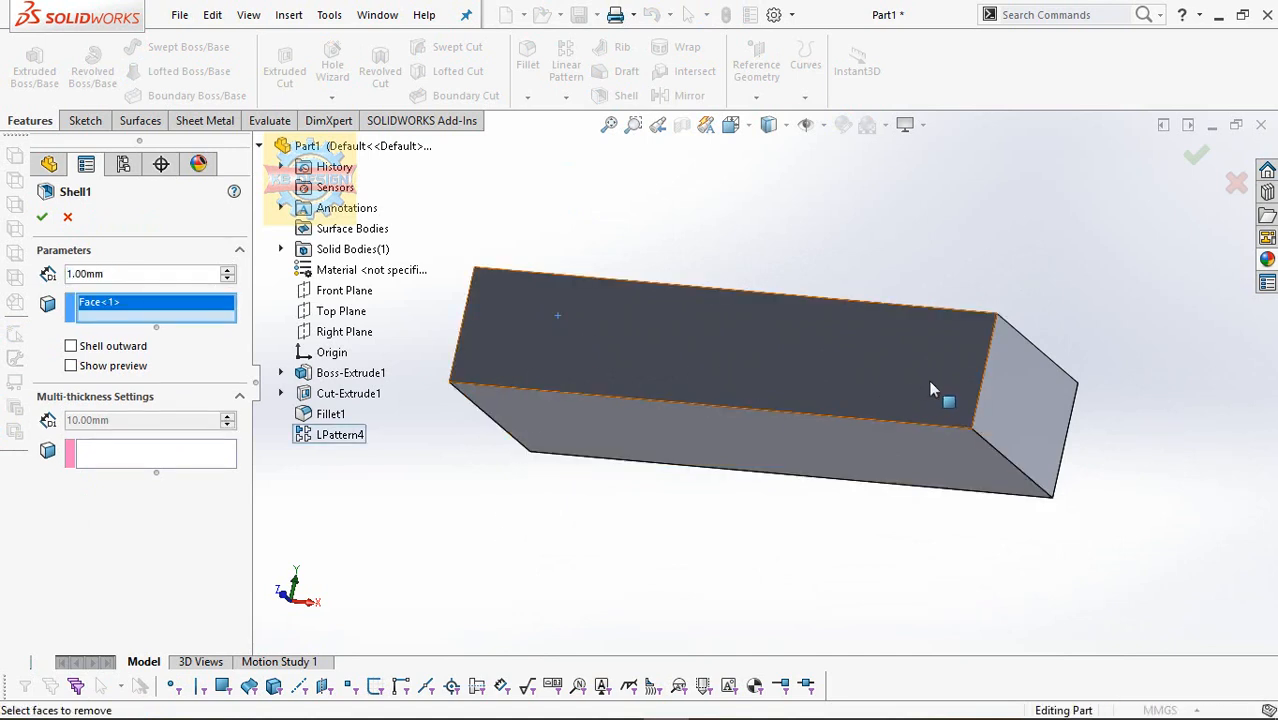
click(995, 400)
click(590, 392)
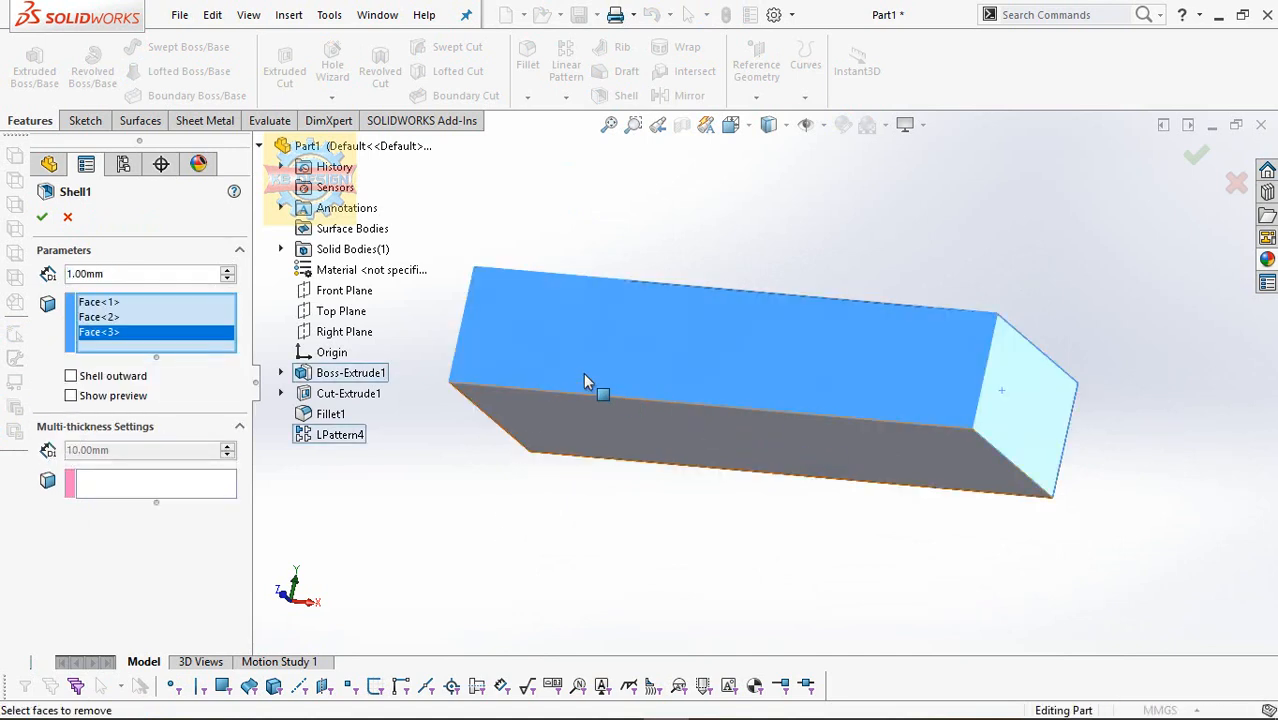
Add the remaining long side and end faces to the faces to remove, and apply the shell
middle_drag(586, 378, 764, 425)
click(764, 425)
click(676, 426)
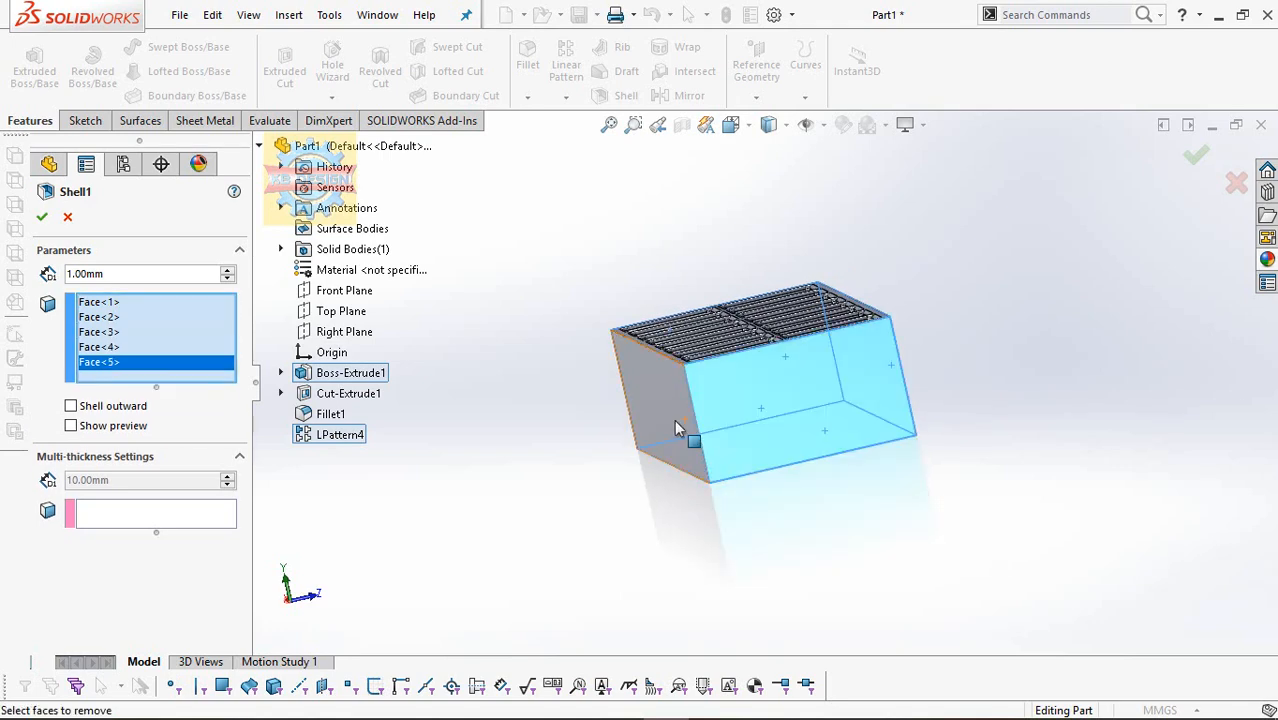
middle_drag(674, 419, 828, 228)
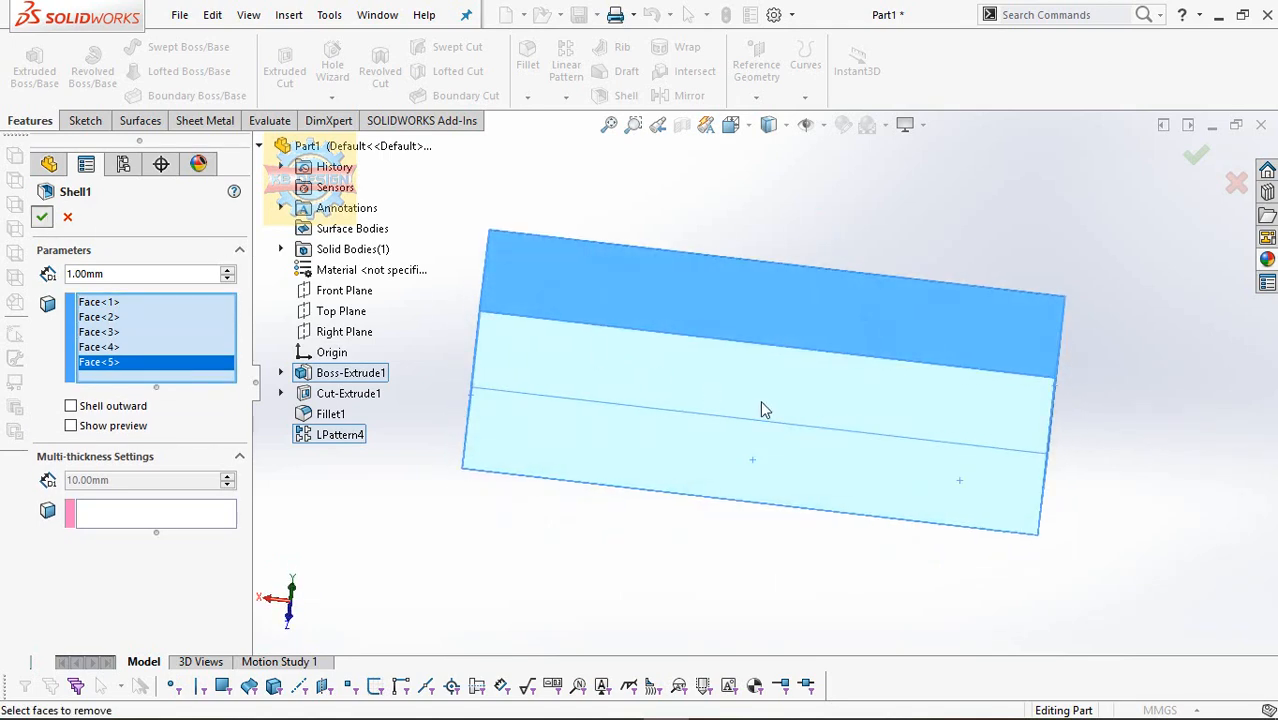
key(Return)
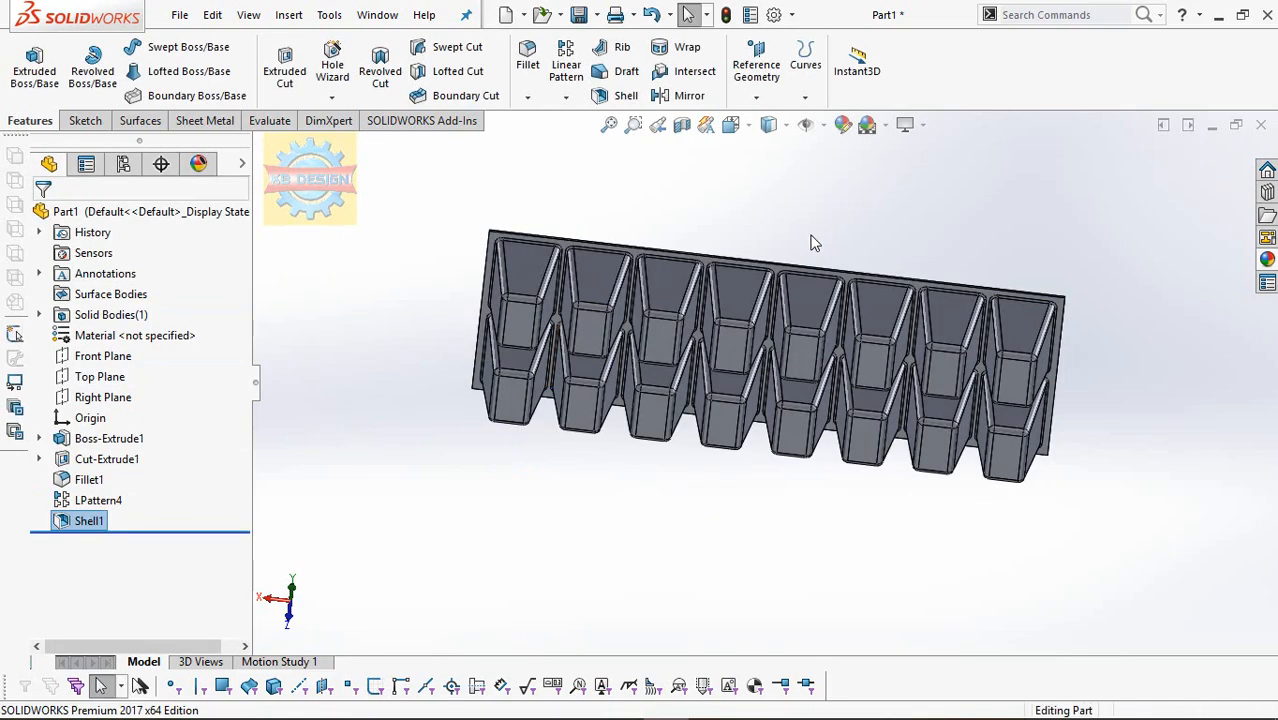
Start a 5 mm constant-radius fillet and select the short vertical edge at one outer corner of the tray's rim
middle_drag(770, 440, 719, 362)
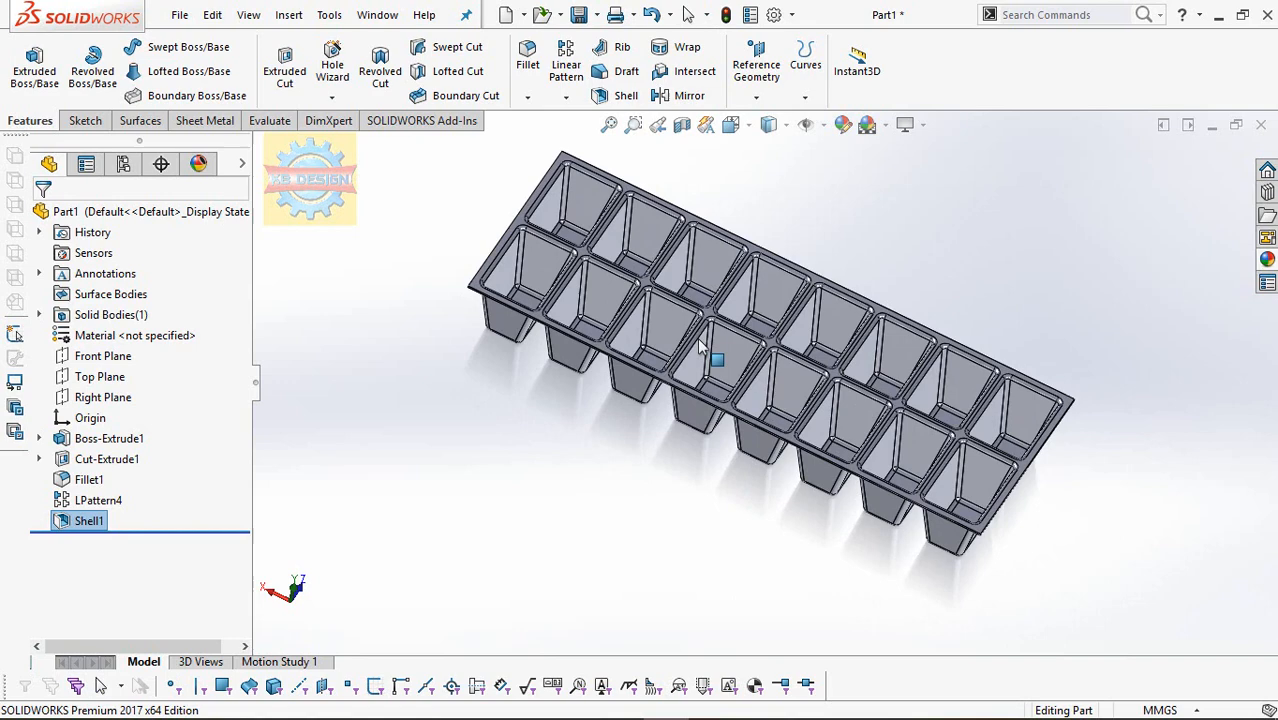
click(527, 57)
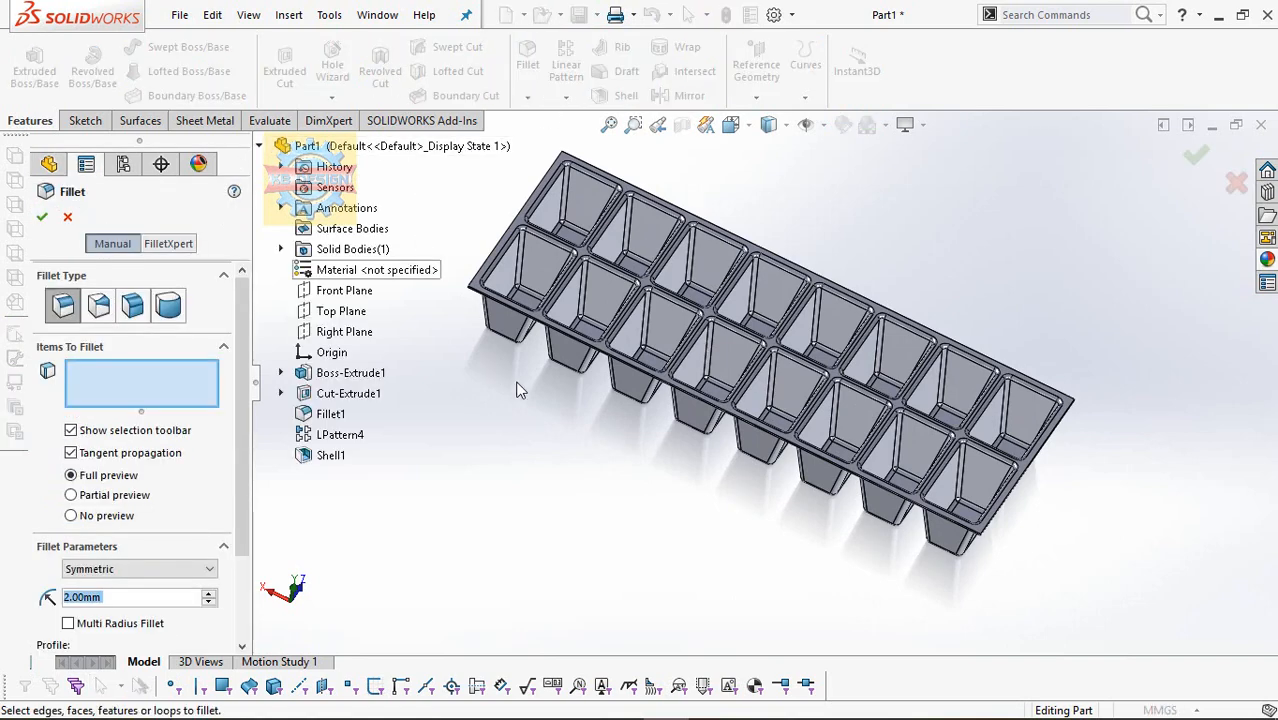
text(5)
key(Return)
scroll(583, 358, down, 5)
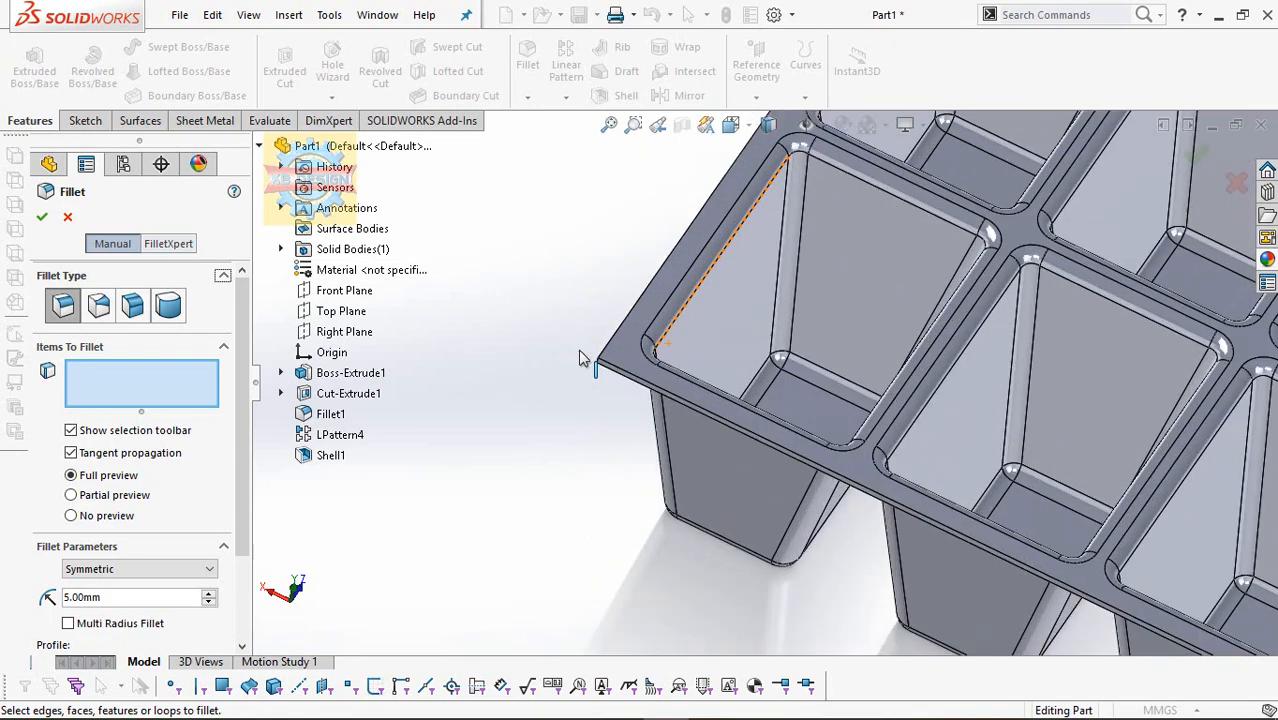
scroll(580, 358, down, 3)
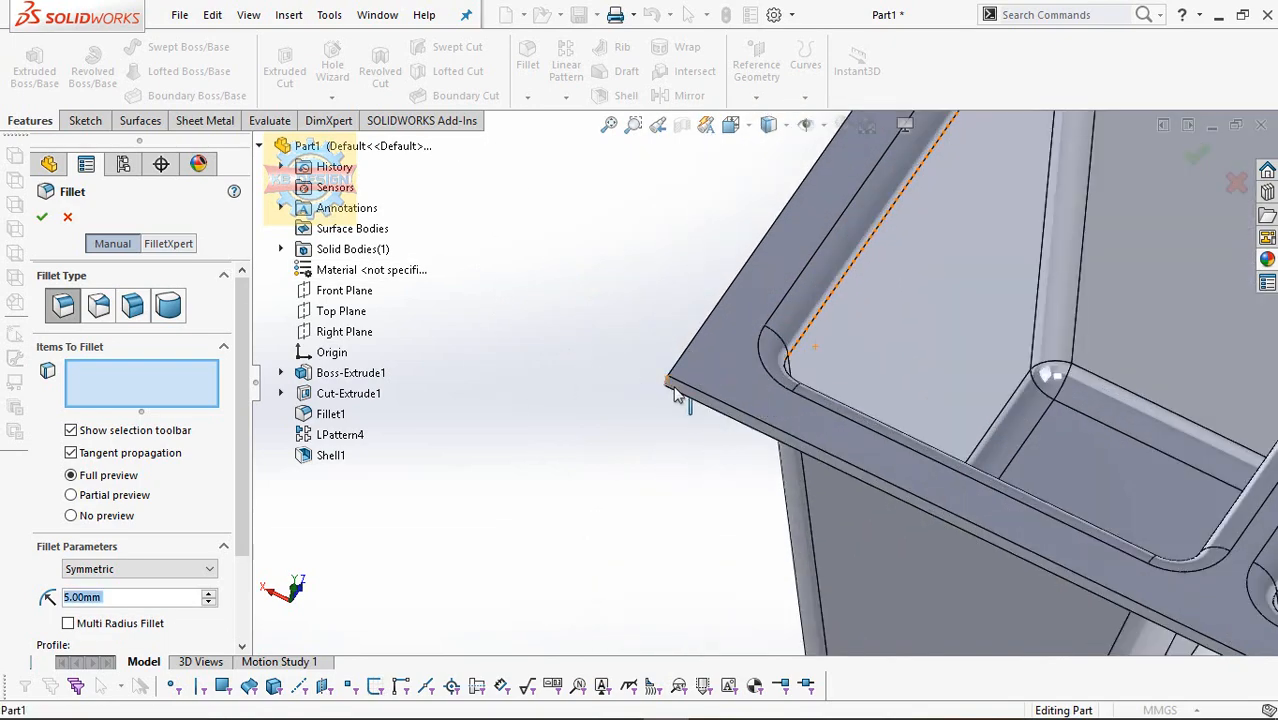
click(816, 424)
Add the vertical edges at two more outer corners of the tray's rim to the fillet selection
scroll(820, 422, up, 3)
scroll(822, 418, up, 3)
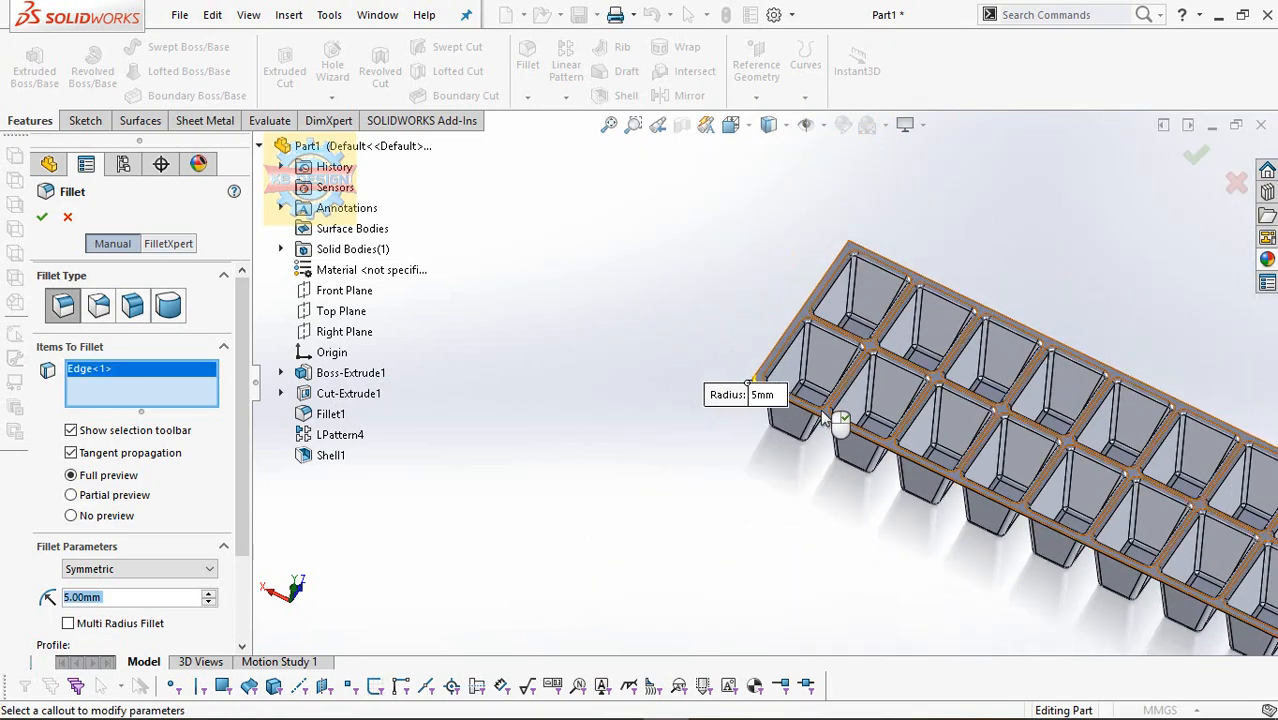
scroll(826, 293, down, 5)
middle_drag(712, 397, 628, 430)
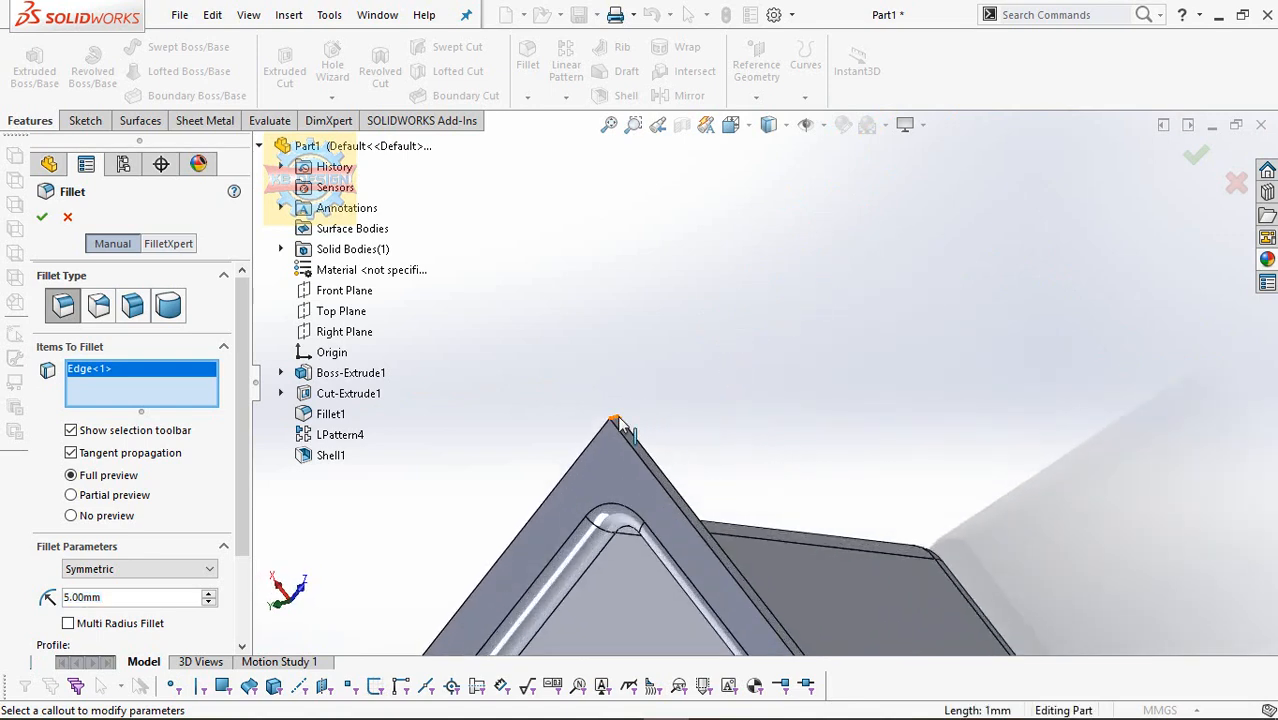
click(727, 430)
scroll(730, 432, up, 6)
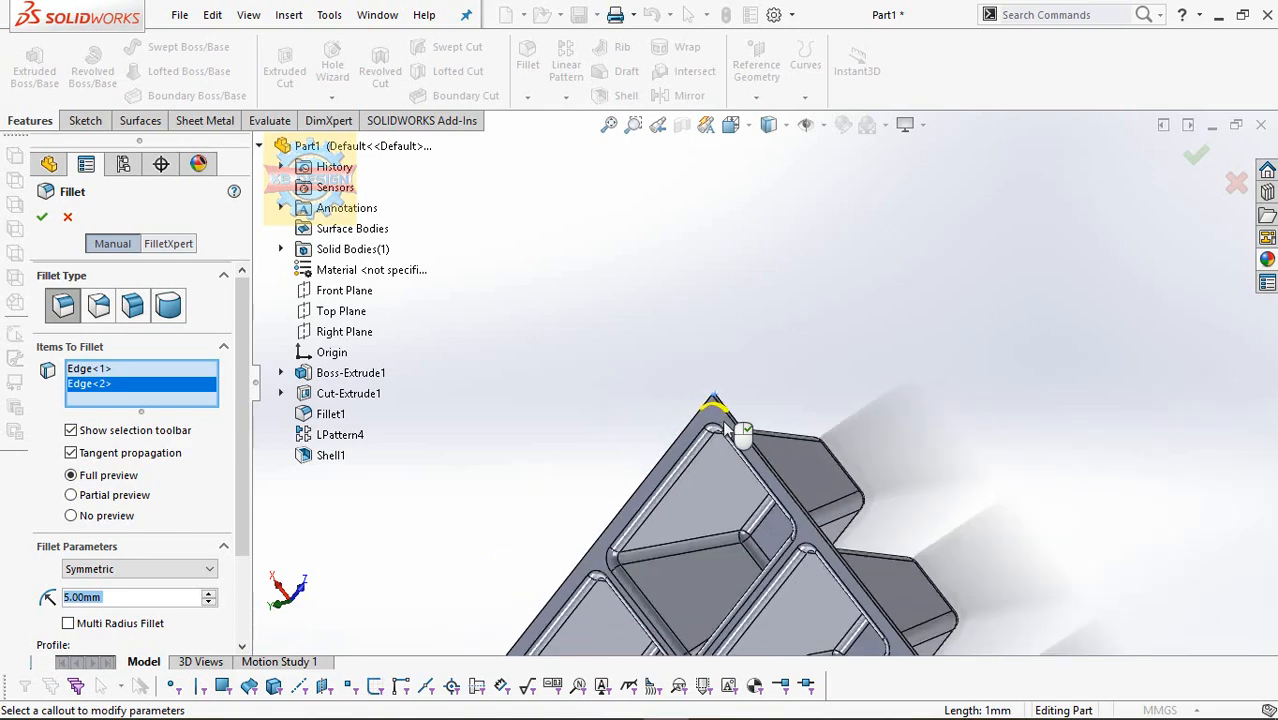
scroll(735, 424, up, 4)
scroll(850, 551, down, 3)
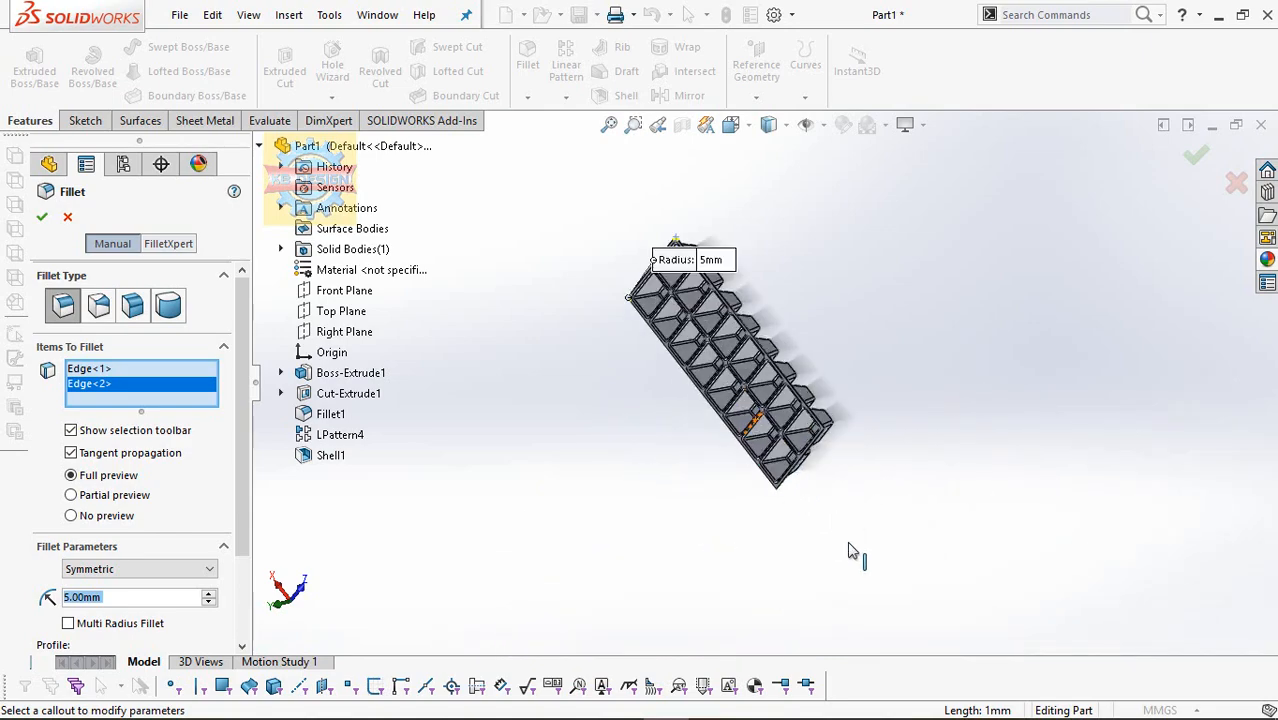
scroll(816, 448, down, 10)
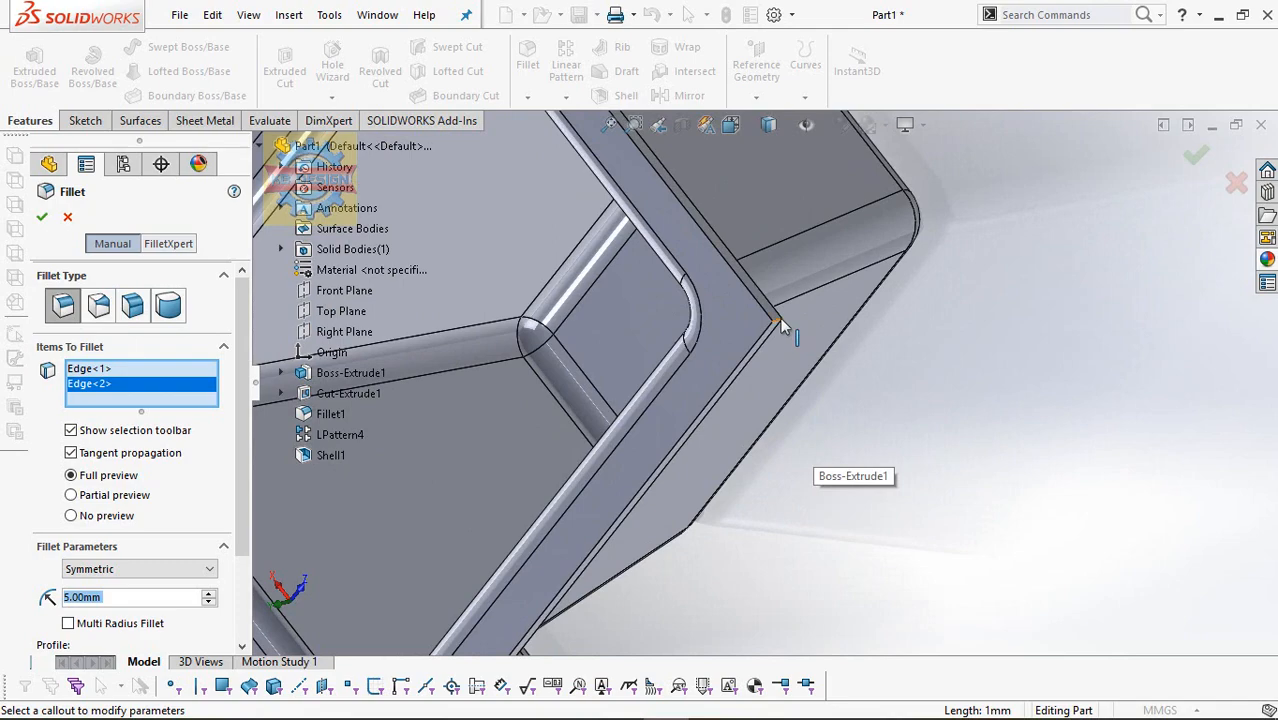
click(777, 320)
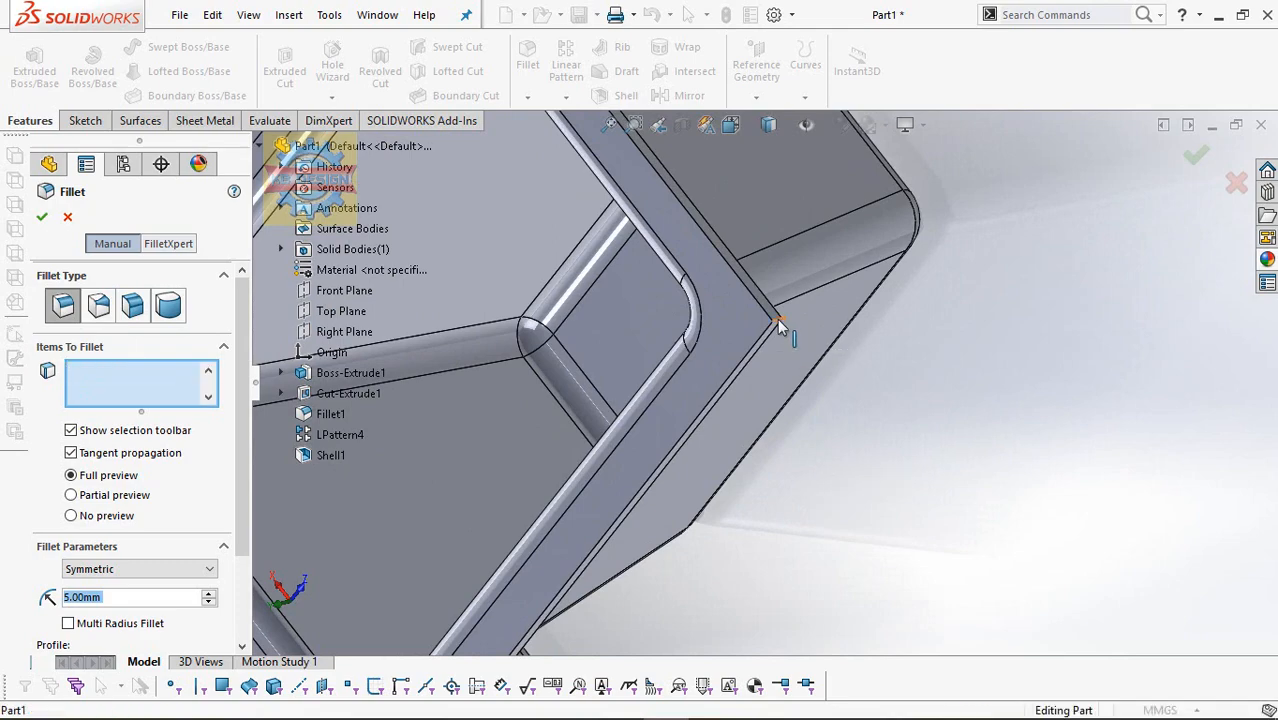
Add the rim's fourth outer corner edge to the selection and apply the fillet
scroll(827, 399, up, 10)
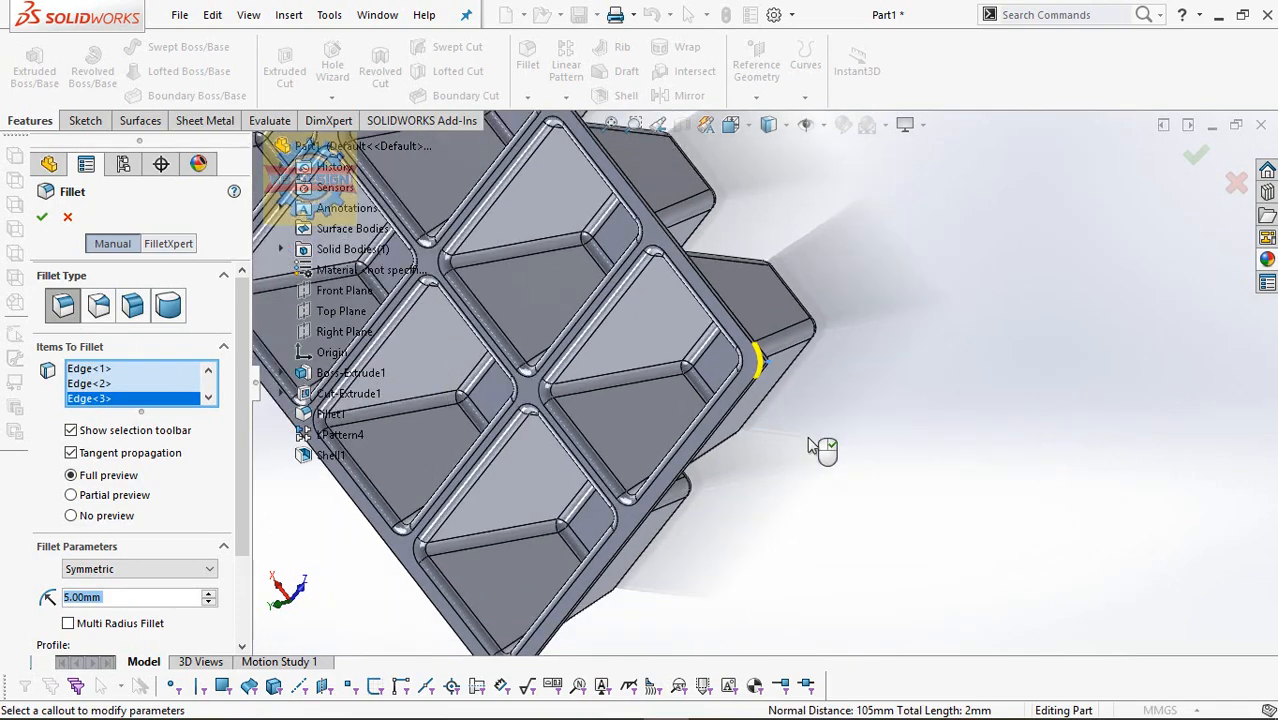
middle_drag(725, 388, 718, 296)
scroll(606, 555, down, 8)
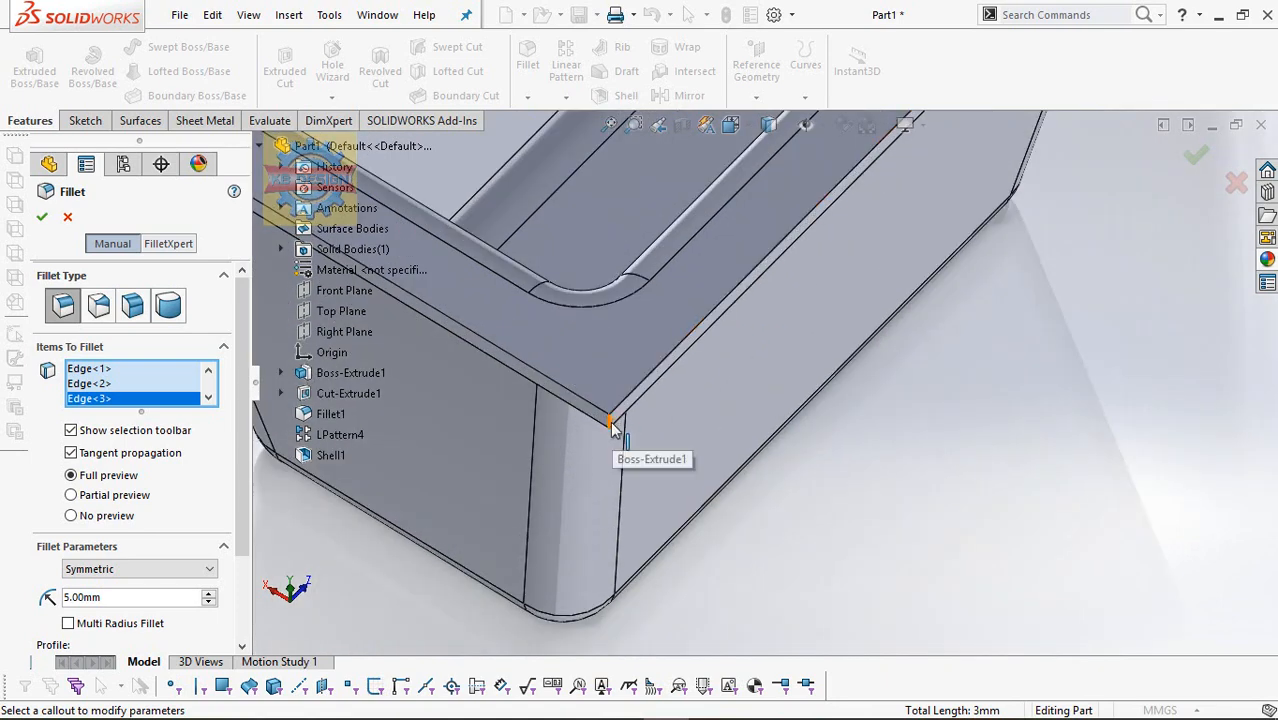
click(612, 421)
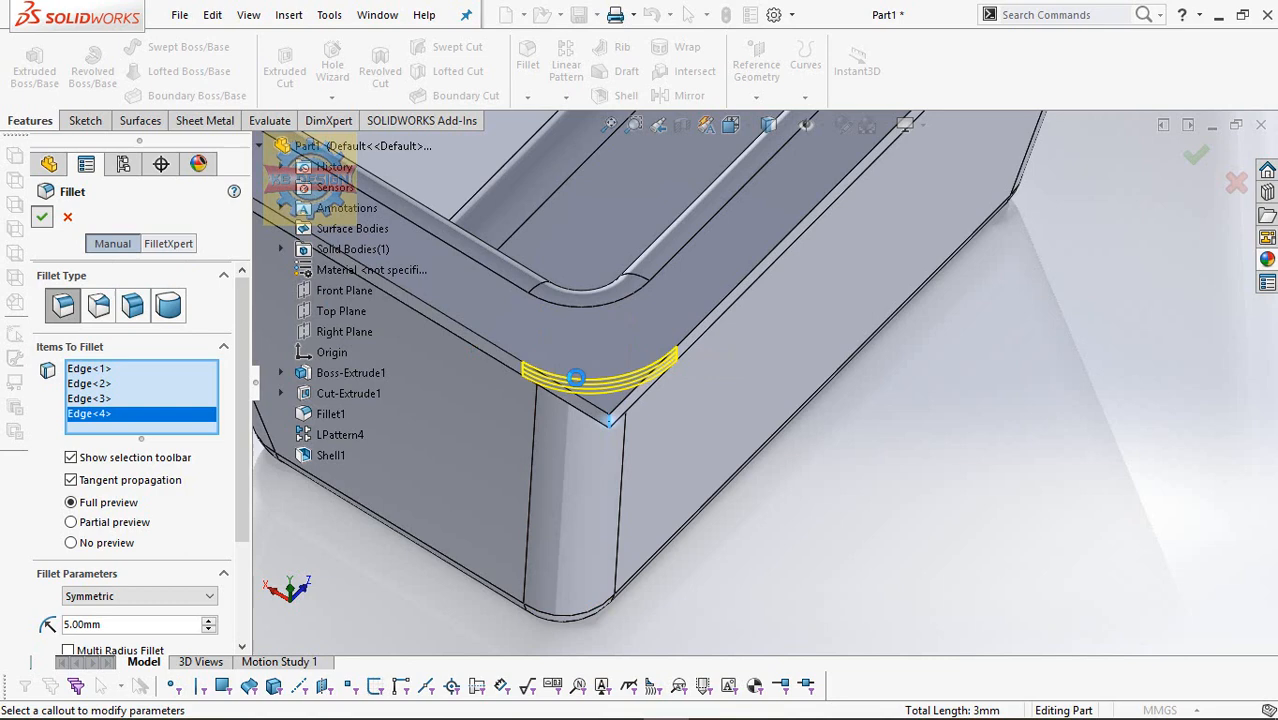
right_click(656, 407)
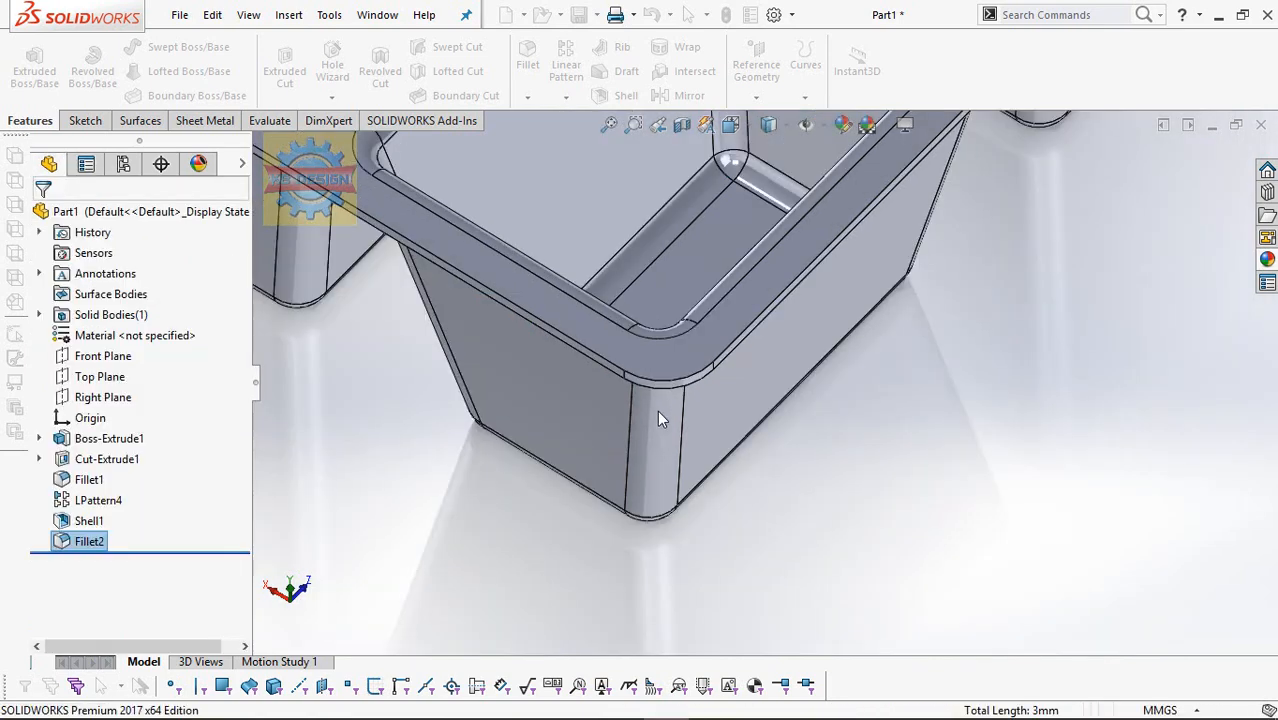
scroll(658, 418, up, 10)
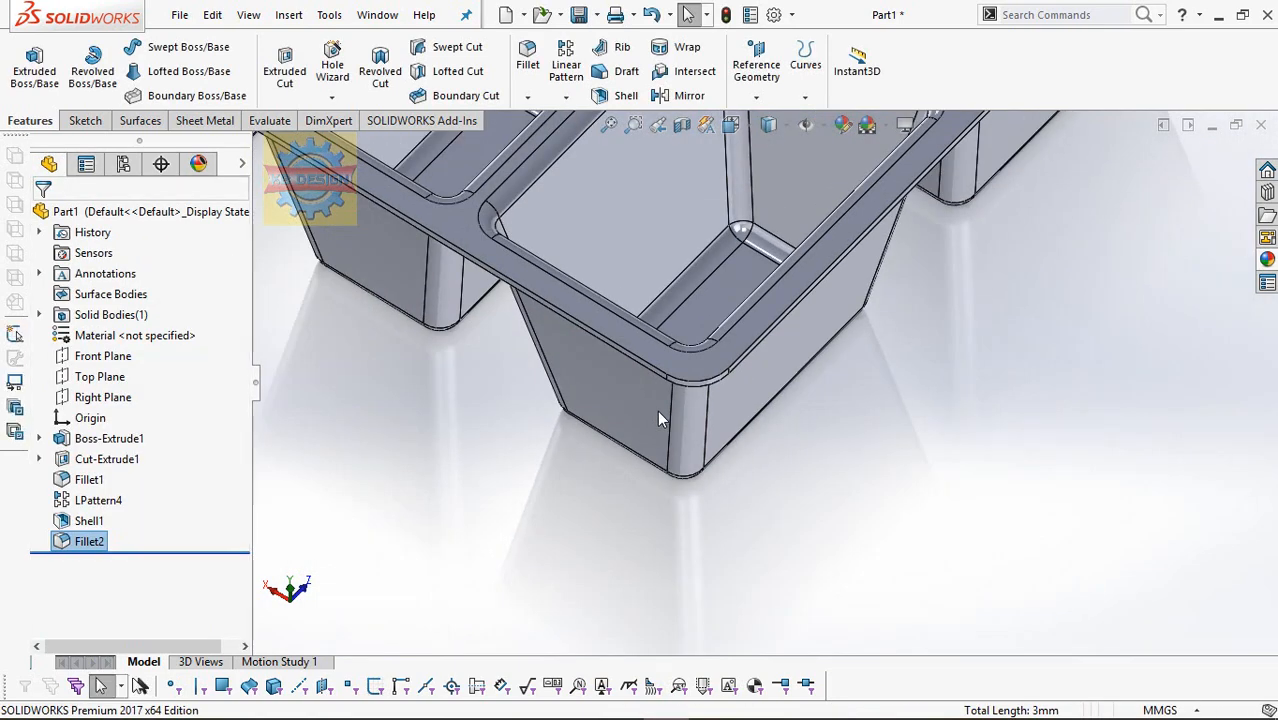
scroll(627, 306, down, 3)
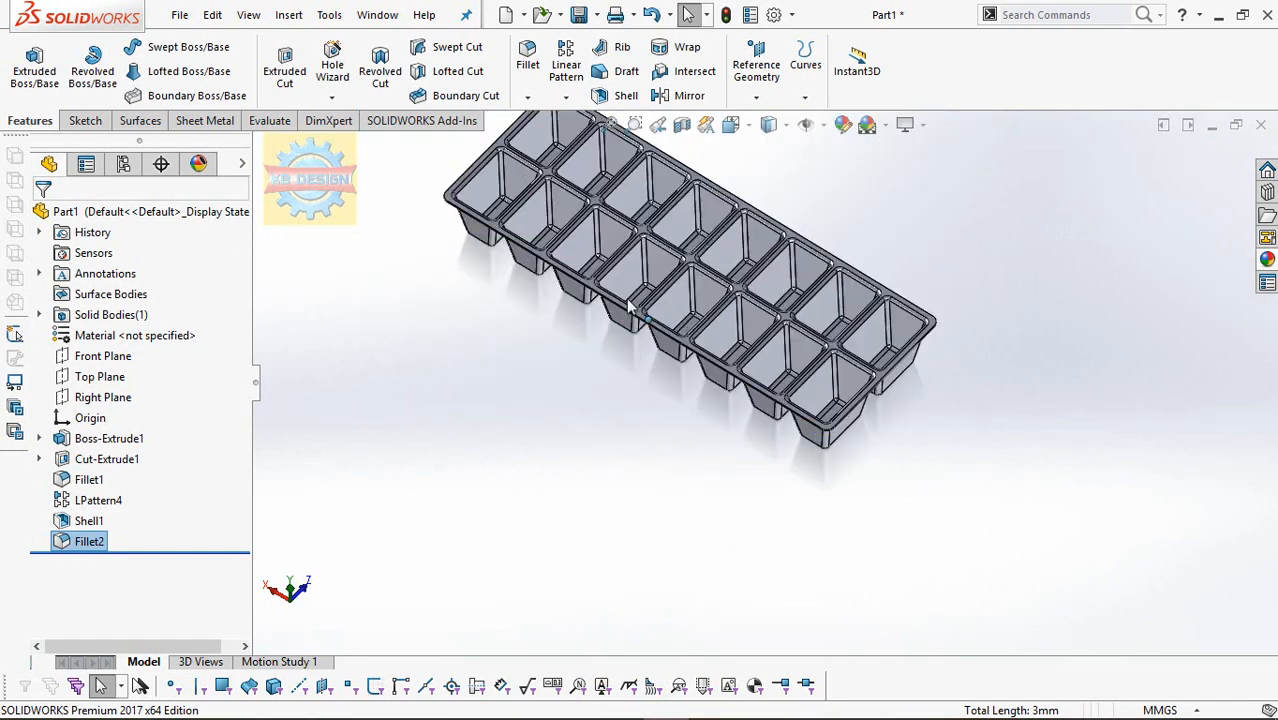
scroll(612, 223, up, 4)
scroll(738, 311, down, 2)
scroll(771, 349, down, 1)
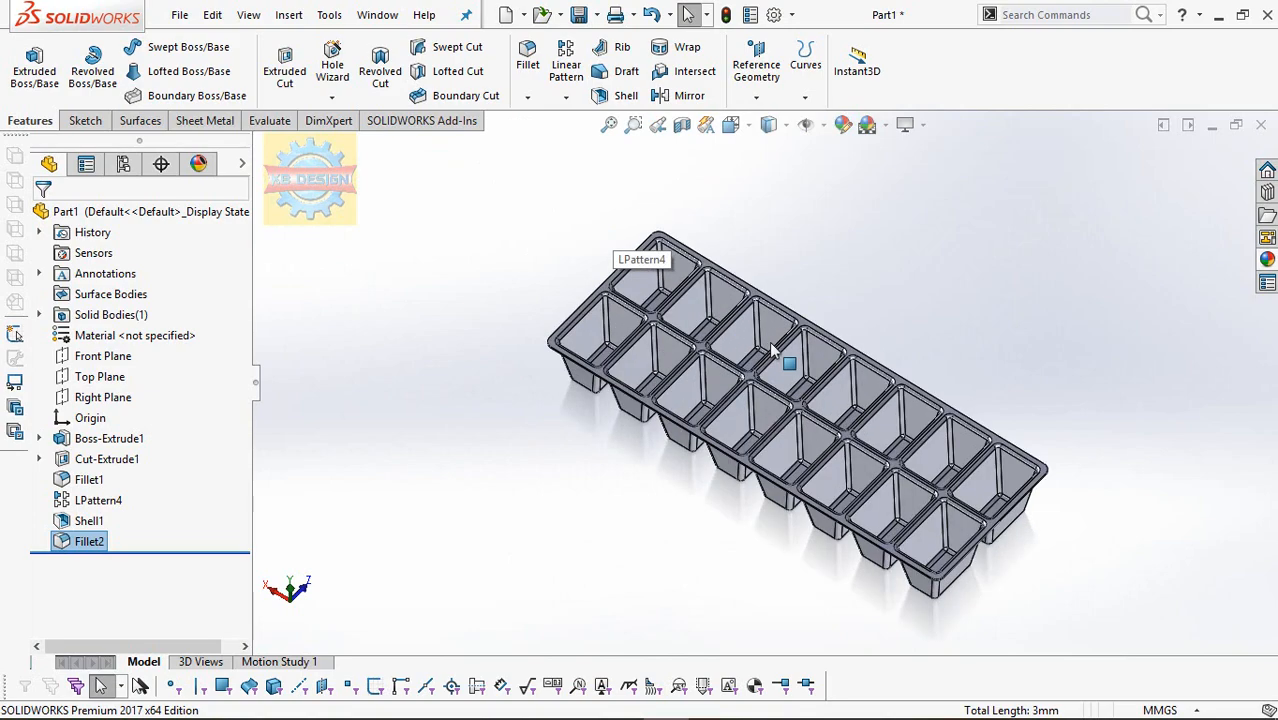